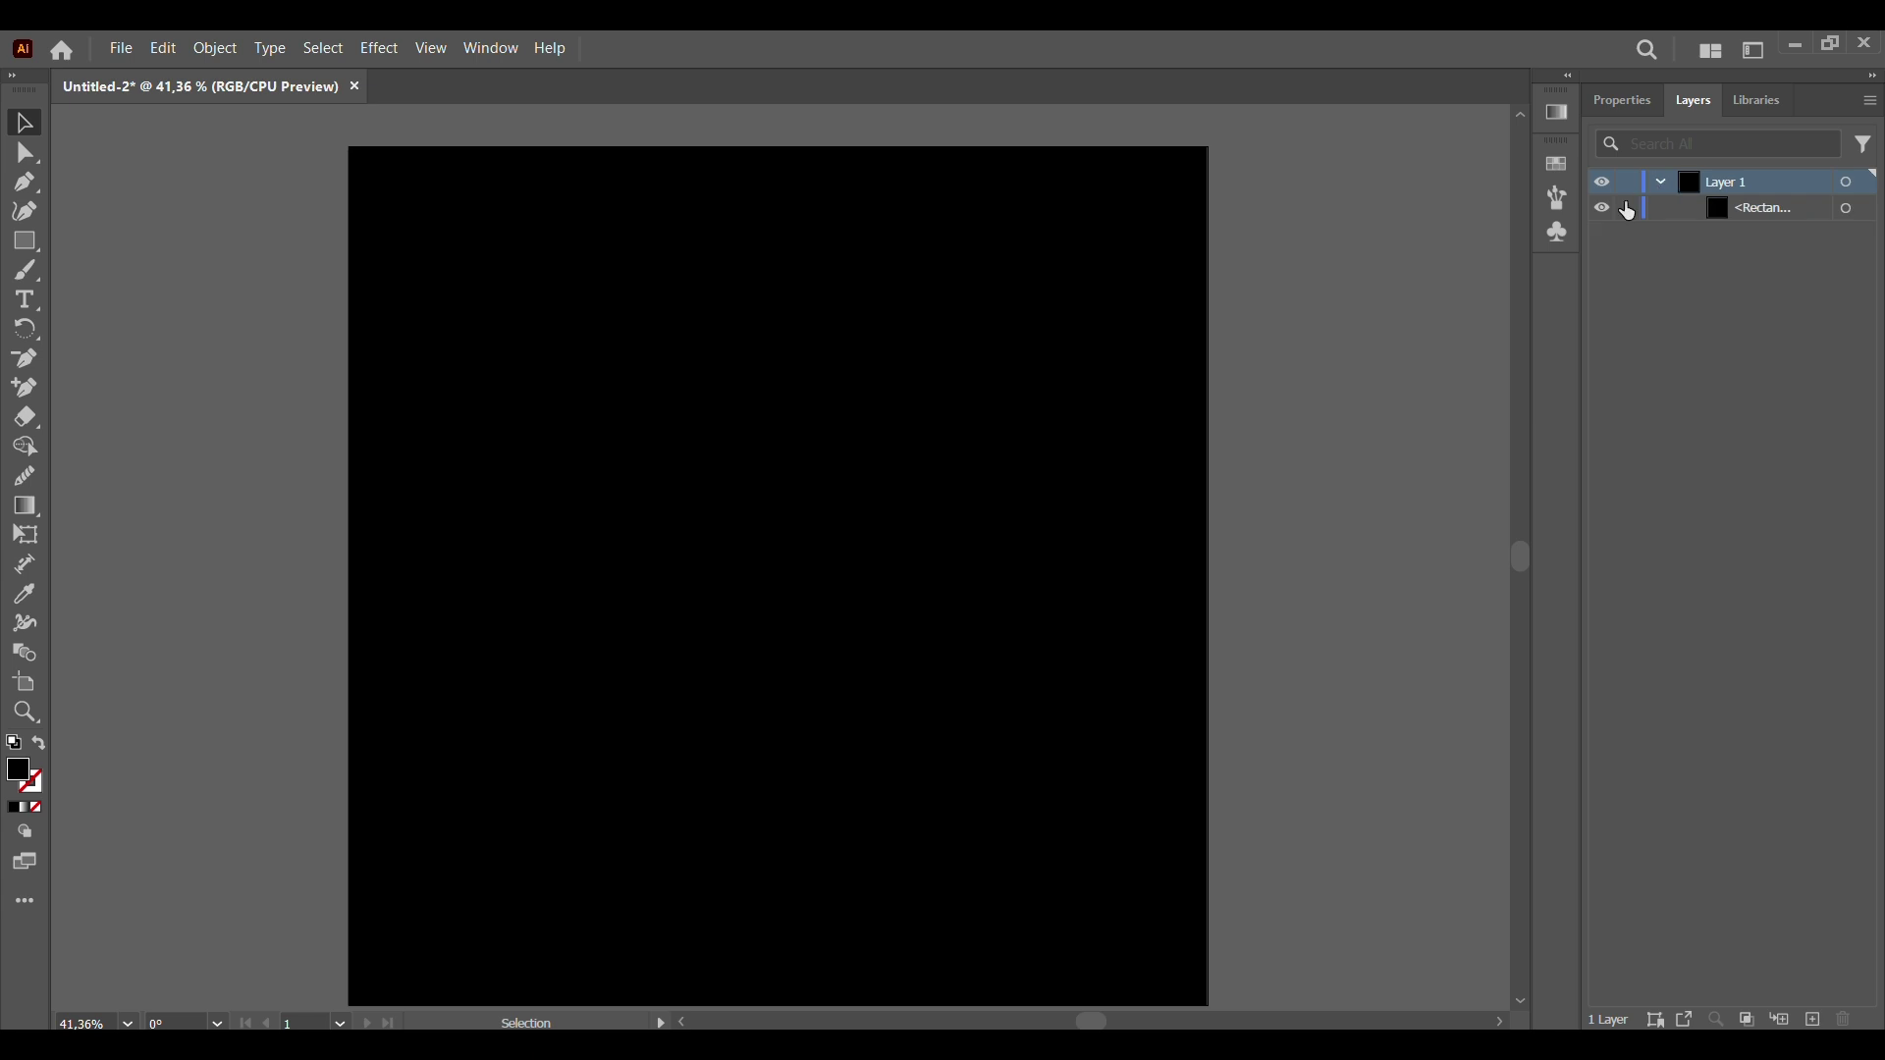
Step: Add a point text object on the upper part of the black artboard and enlarge it to about 73.55 pt
left_click(1627, 99)
scroll(1280, 528, "down", 1)
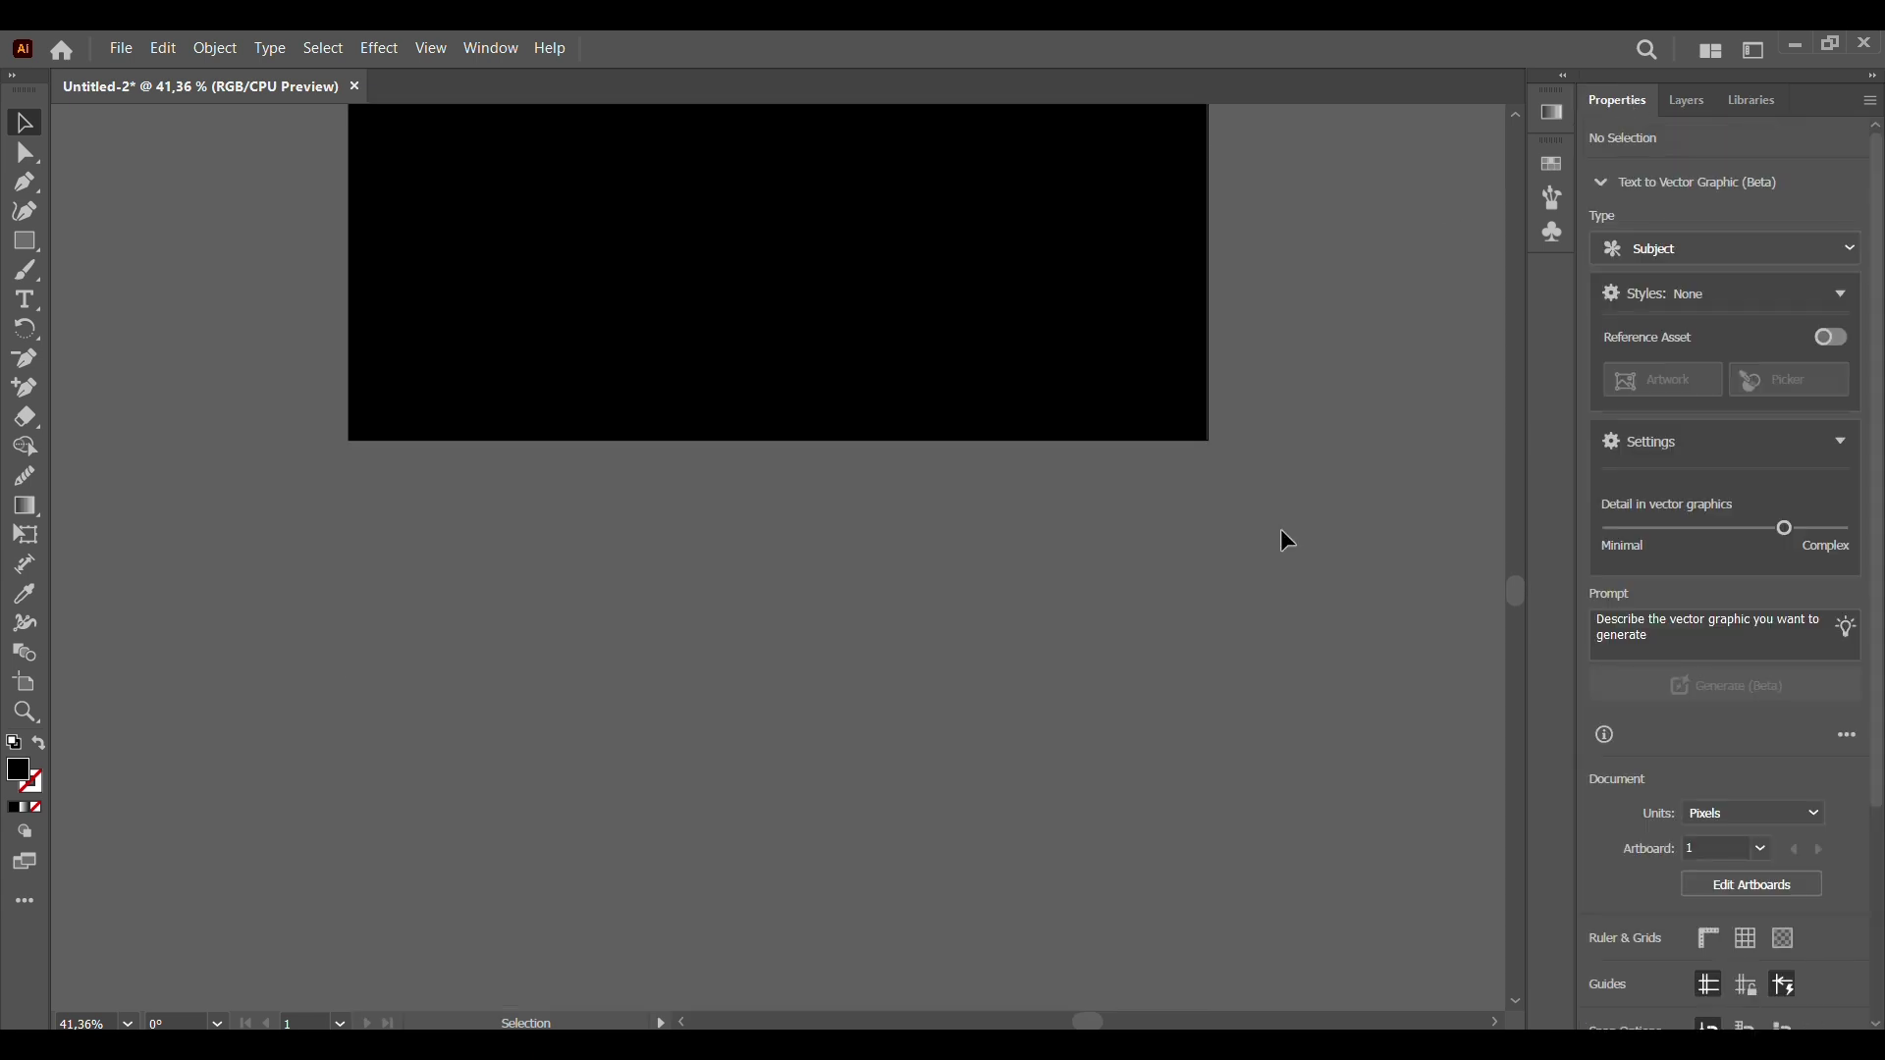
scroll(1280, 530, "up", 1)
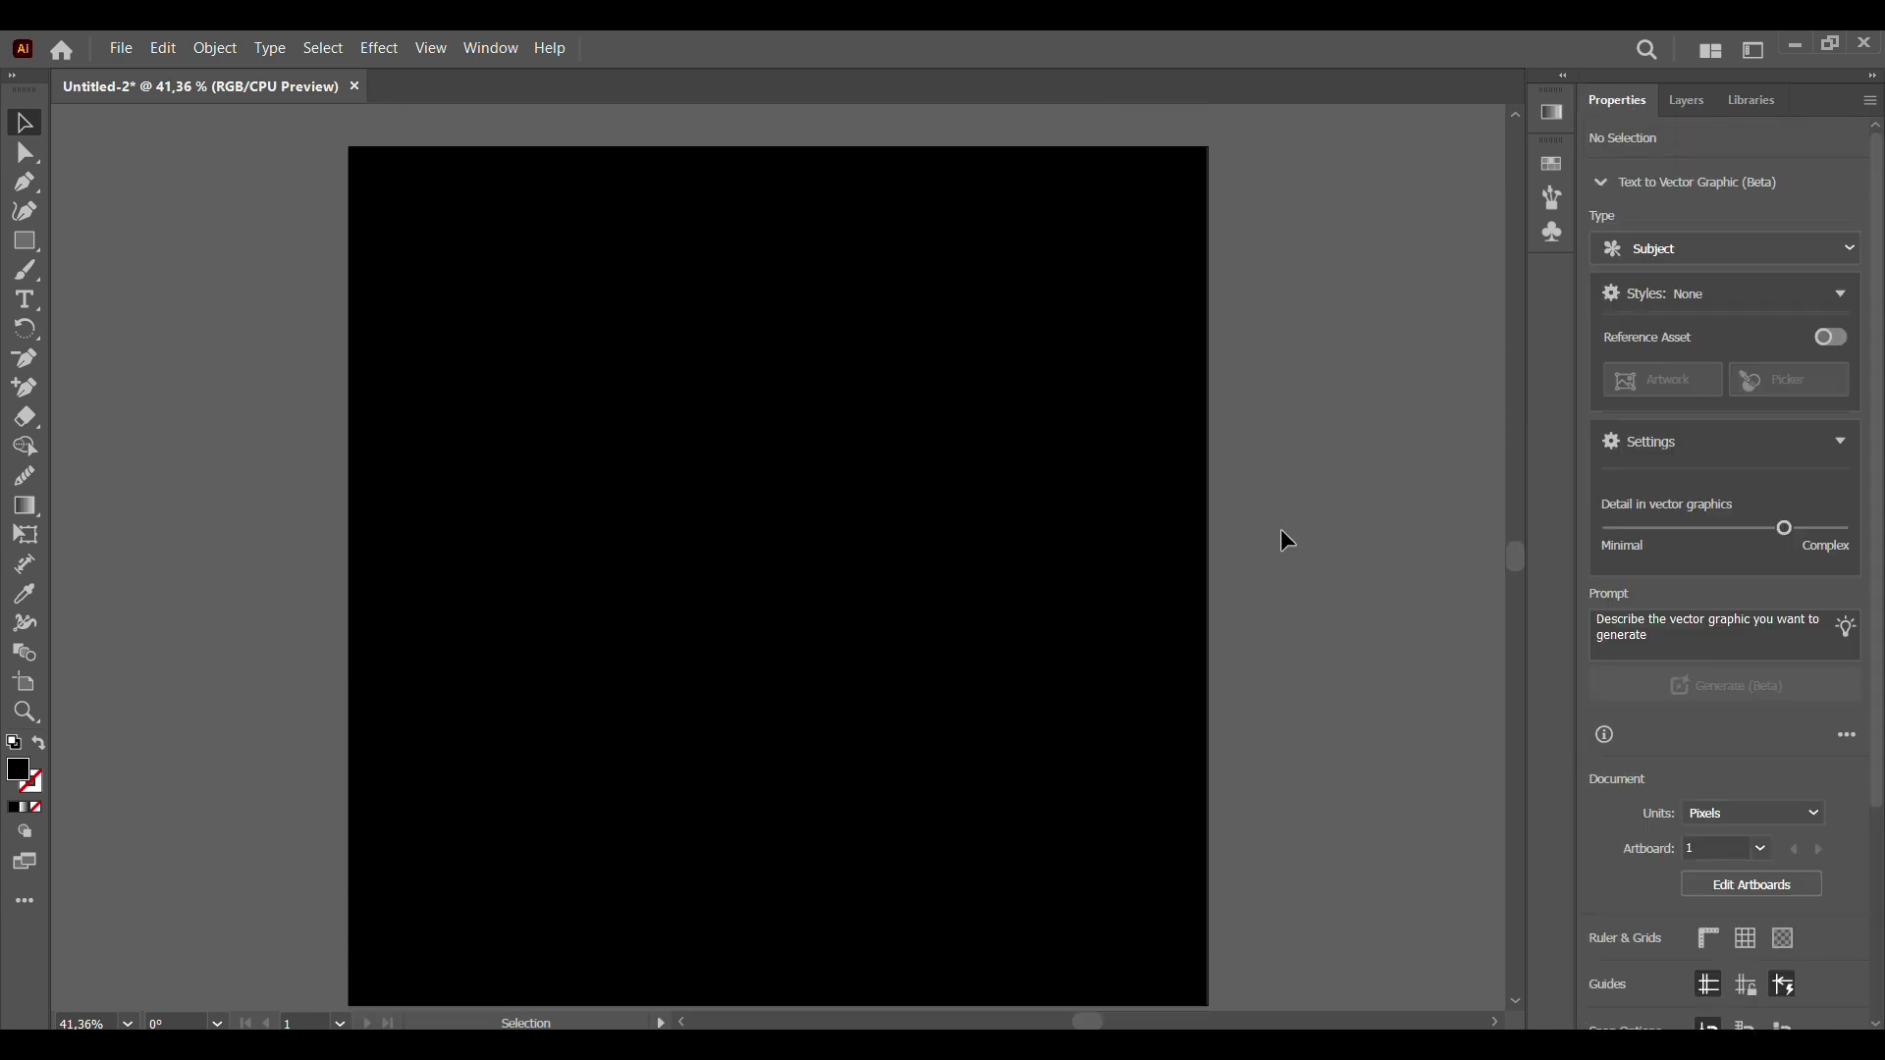
left_click(27, 302)
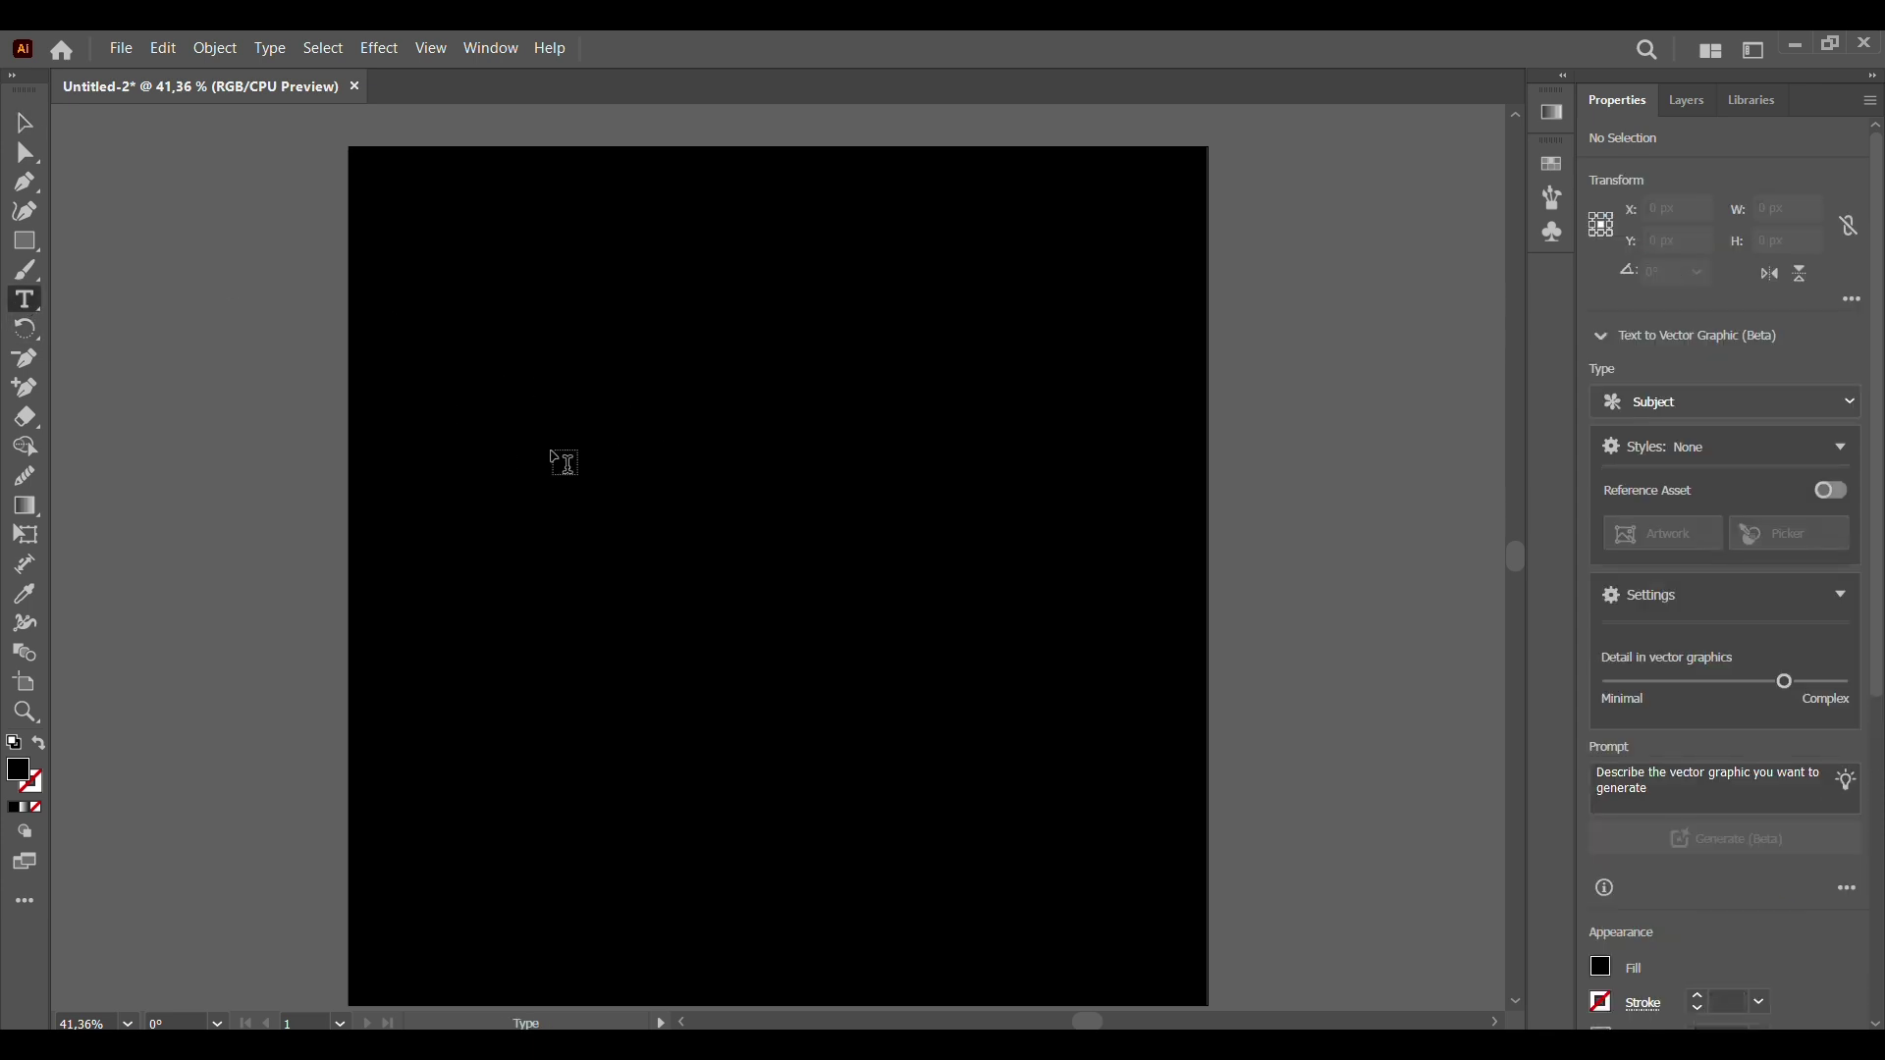
left_click(570, 453)
left_click(16, 121)
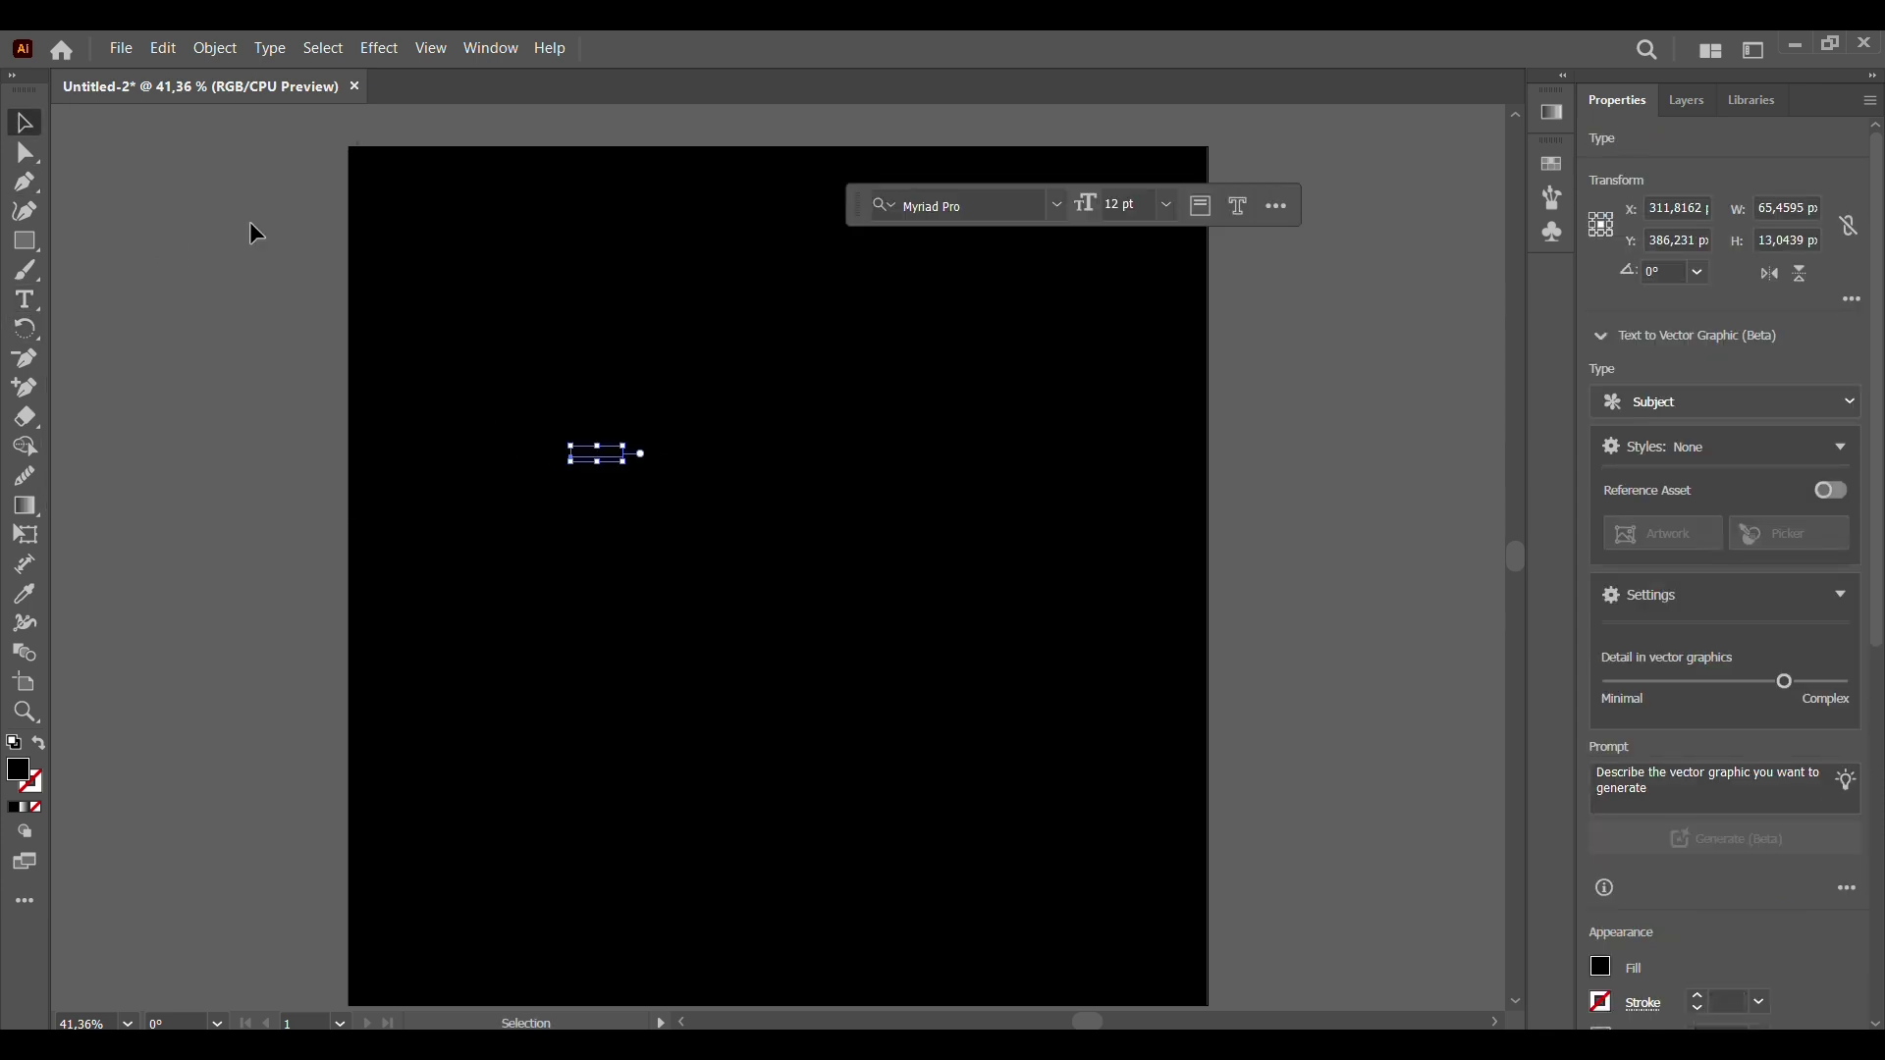
left_click_drag(624, 461, 896, 610)
Step: Fill the text with white and replace its placeholder wording with ABRAHDESIGNS
left_click(1605, 972)
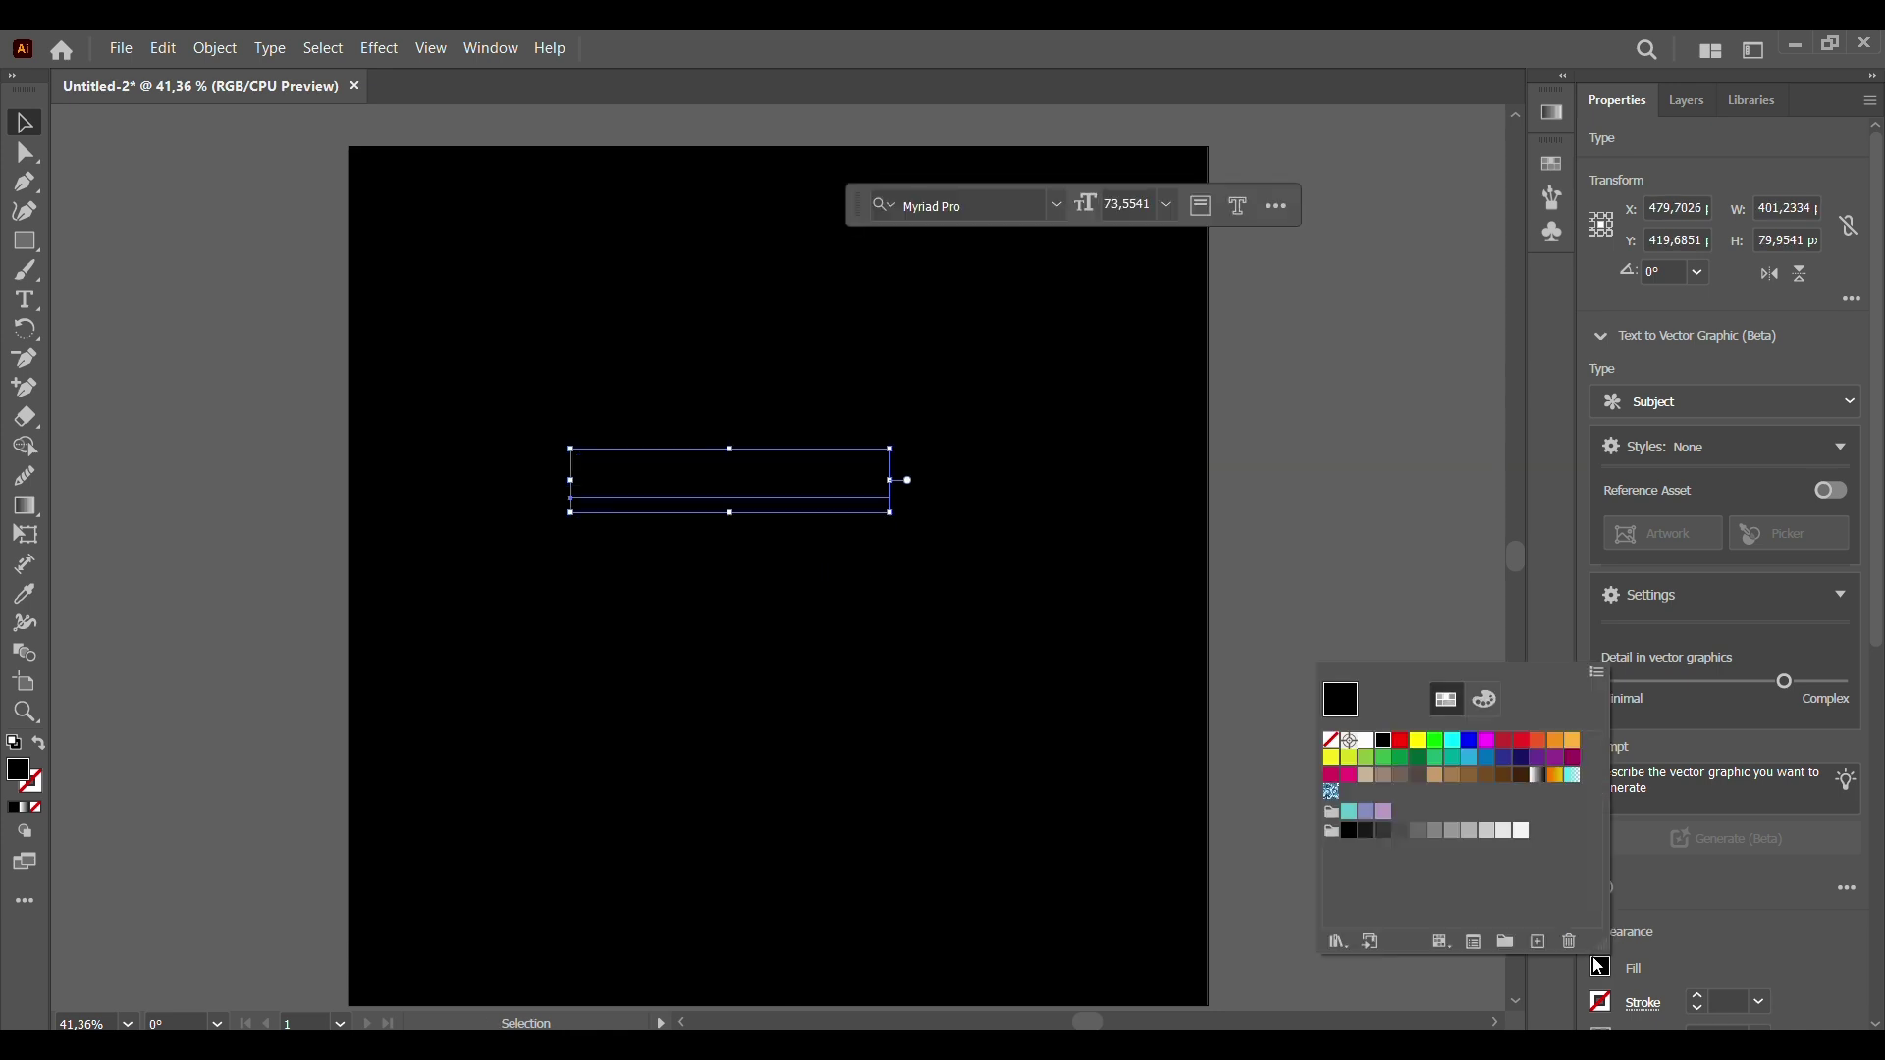
left_click(1363, 739)
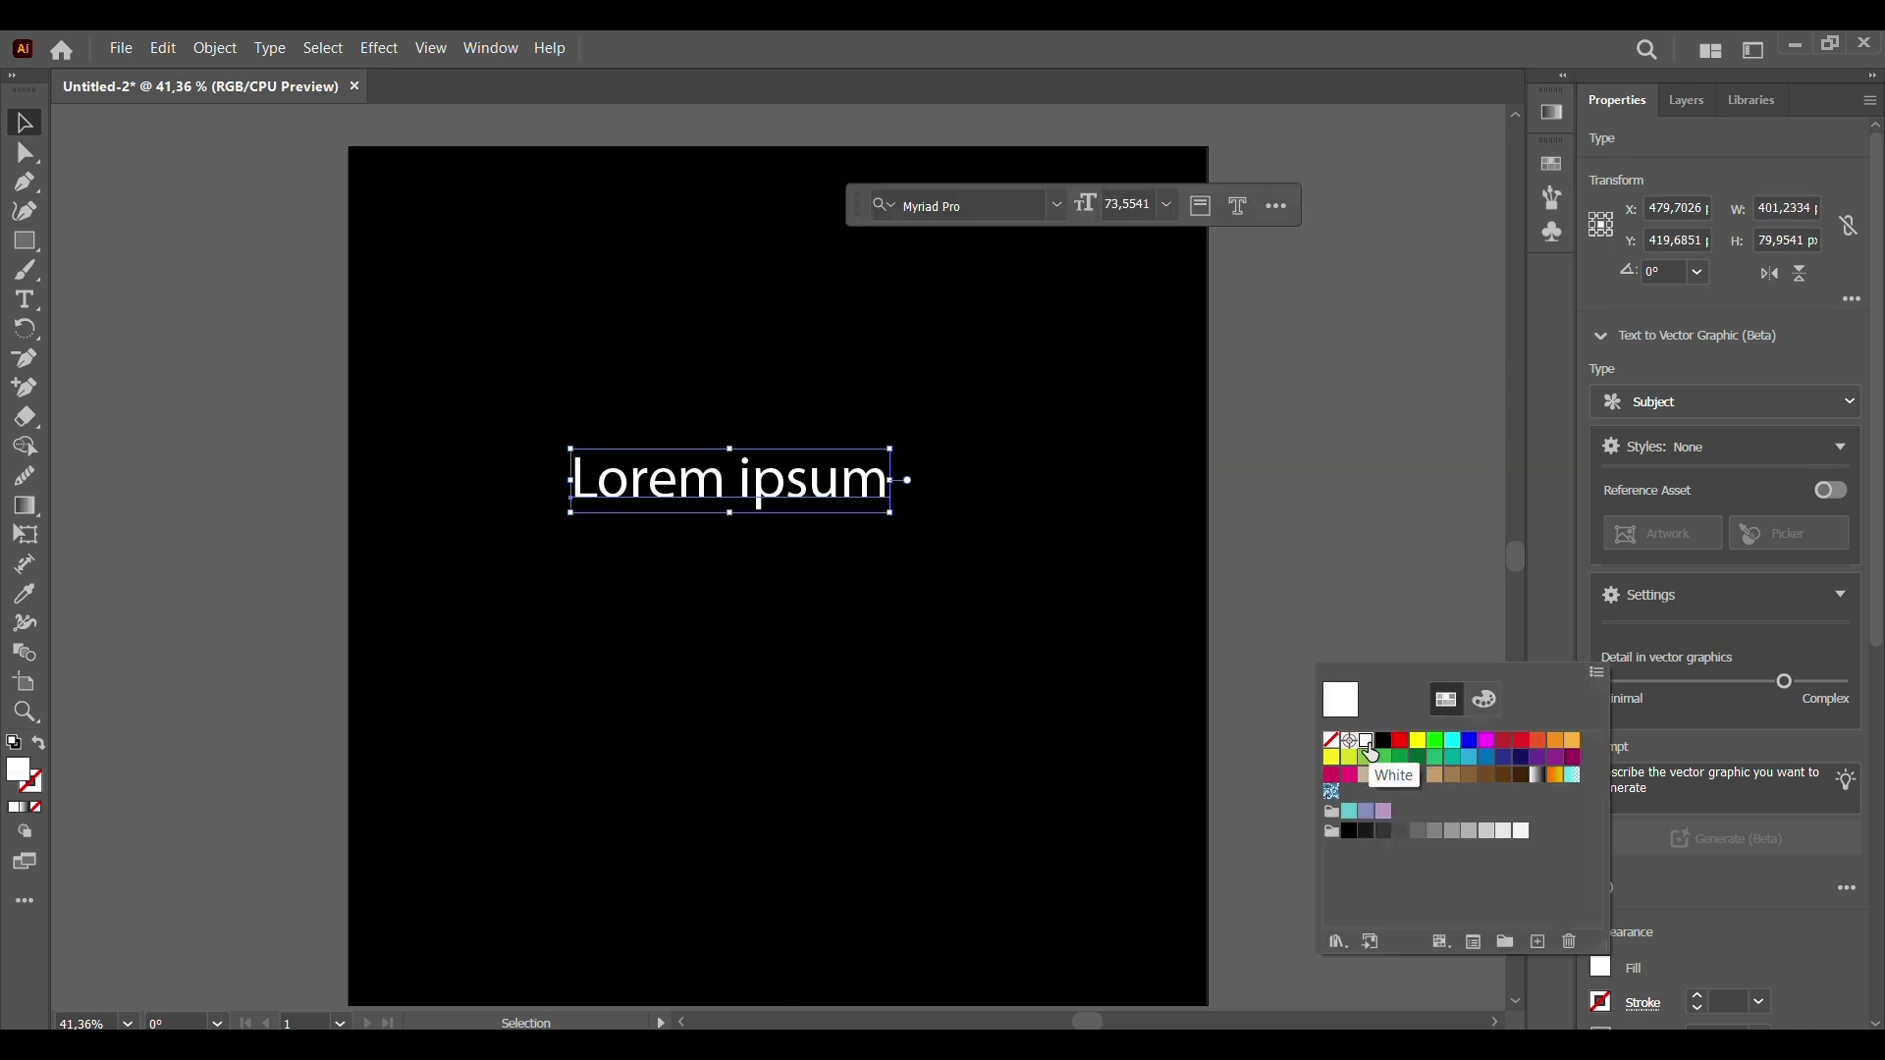
double_click(876, 483)
key("BackSpace")
key("BackSpace")
key("BackSpace")
key("BackSpace")
key("BackSpace")
key("BackSpace")
key("BackSpace")
key("BackSpace")
key("BackSpace")
key("BackSpace")
key("BackSpace")
type("ABRAHDESIGNS")
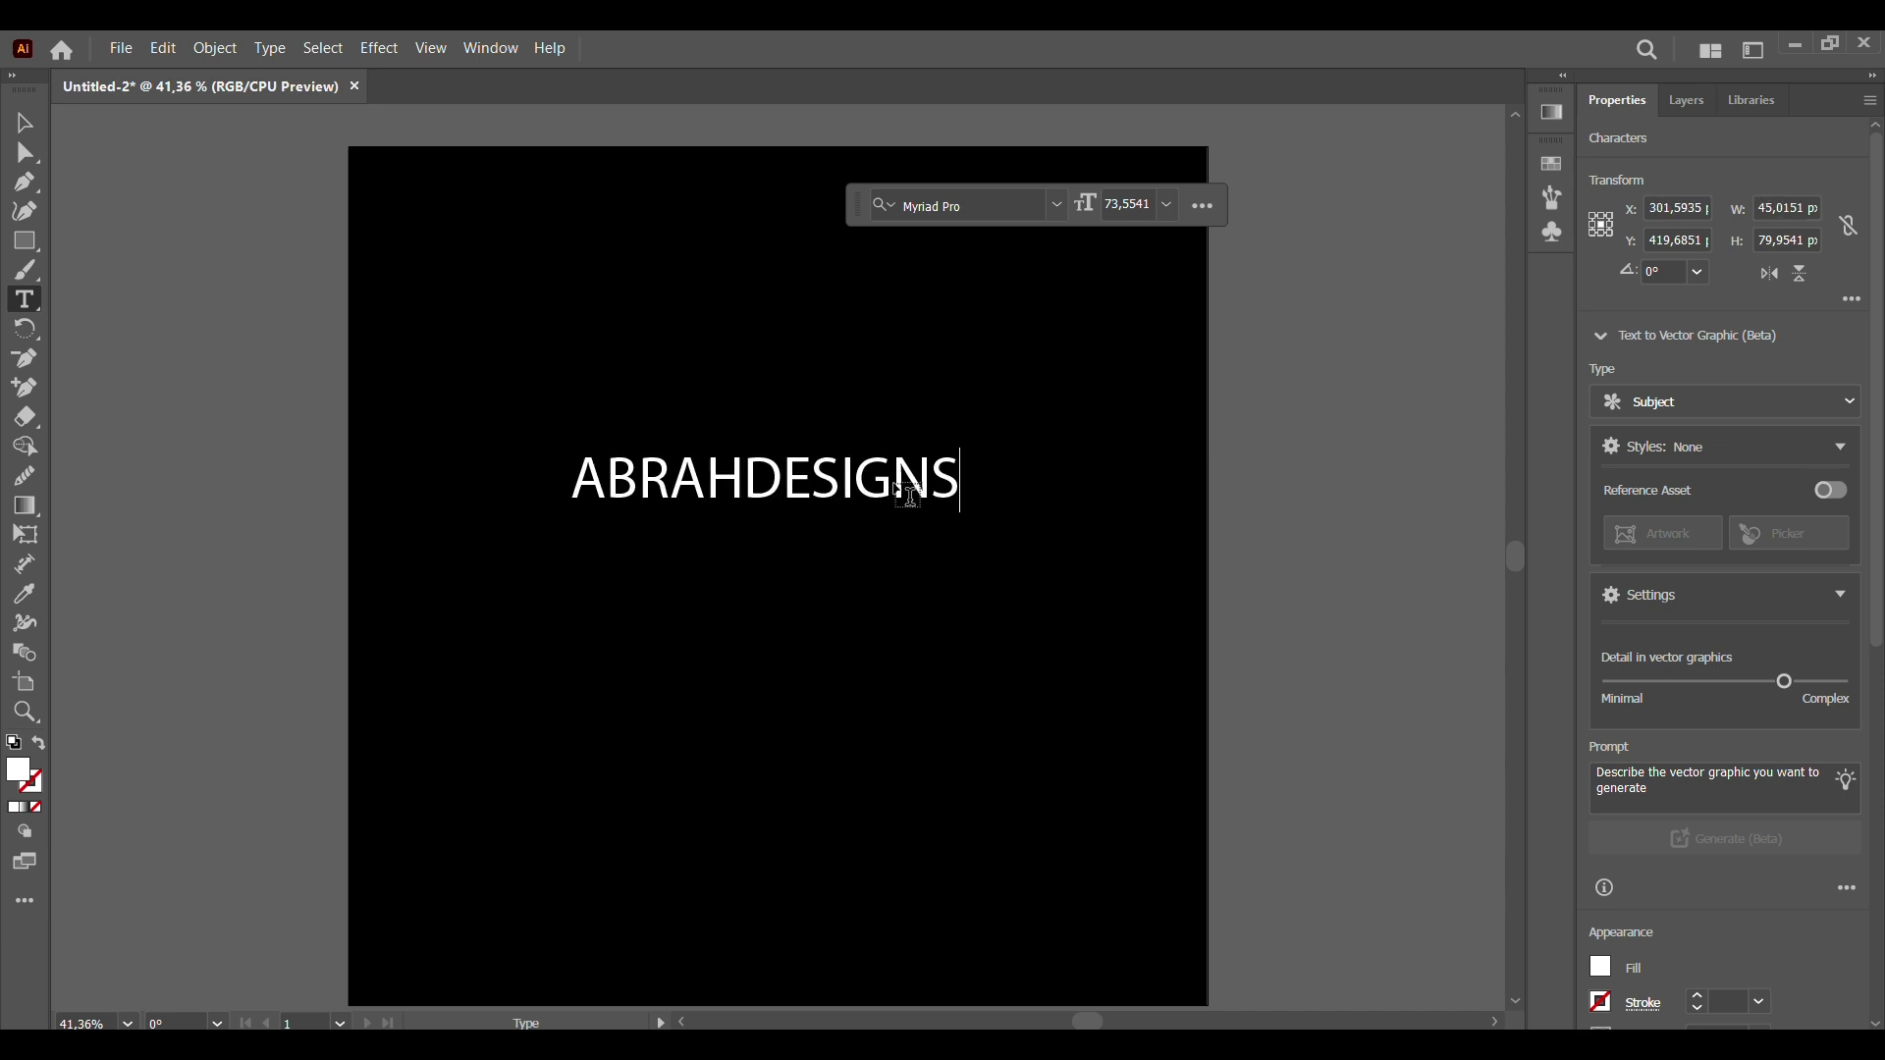
key("Escape")
left_click(1287, 464)
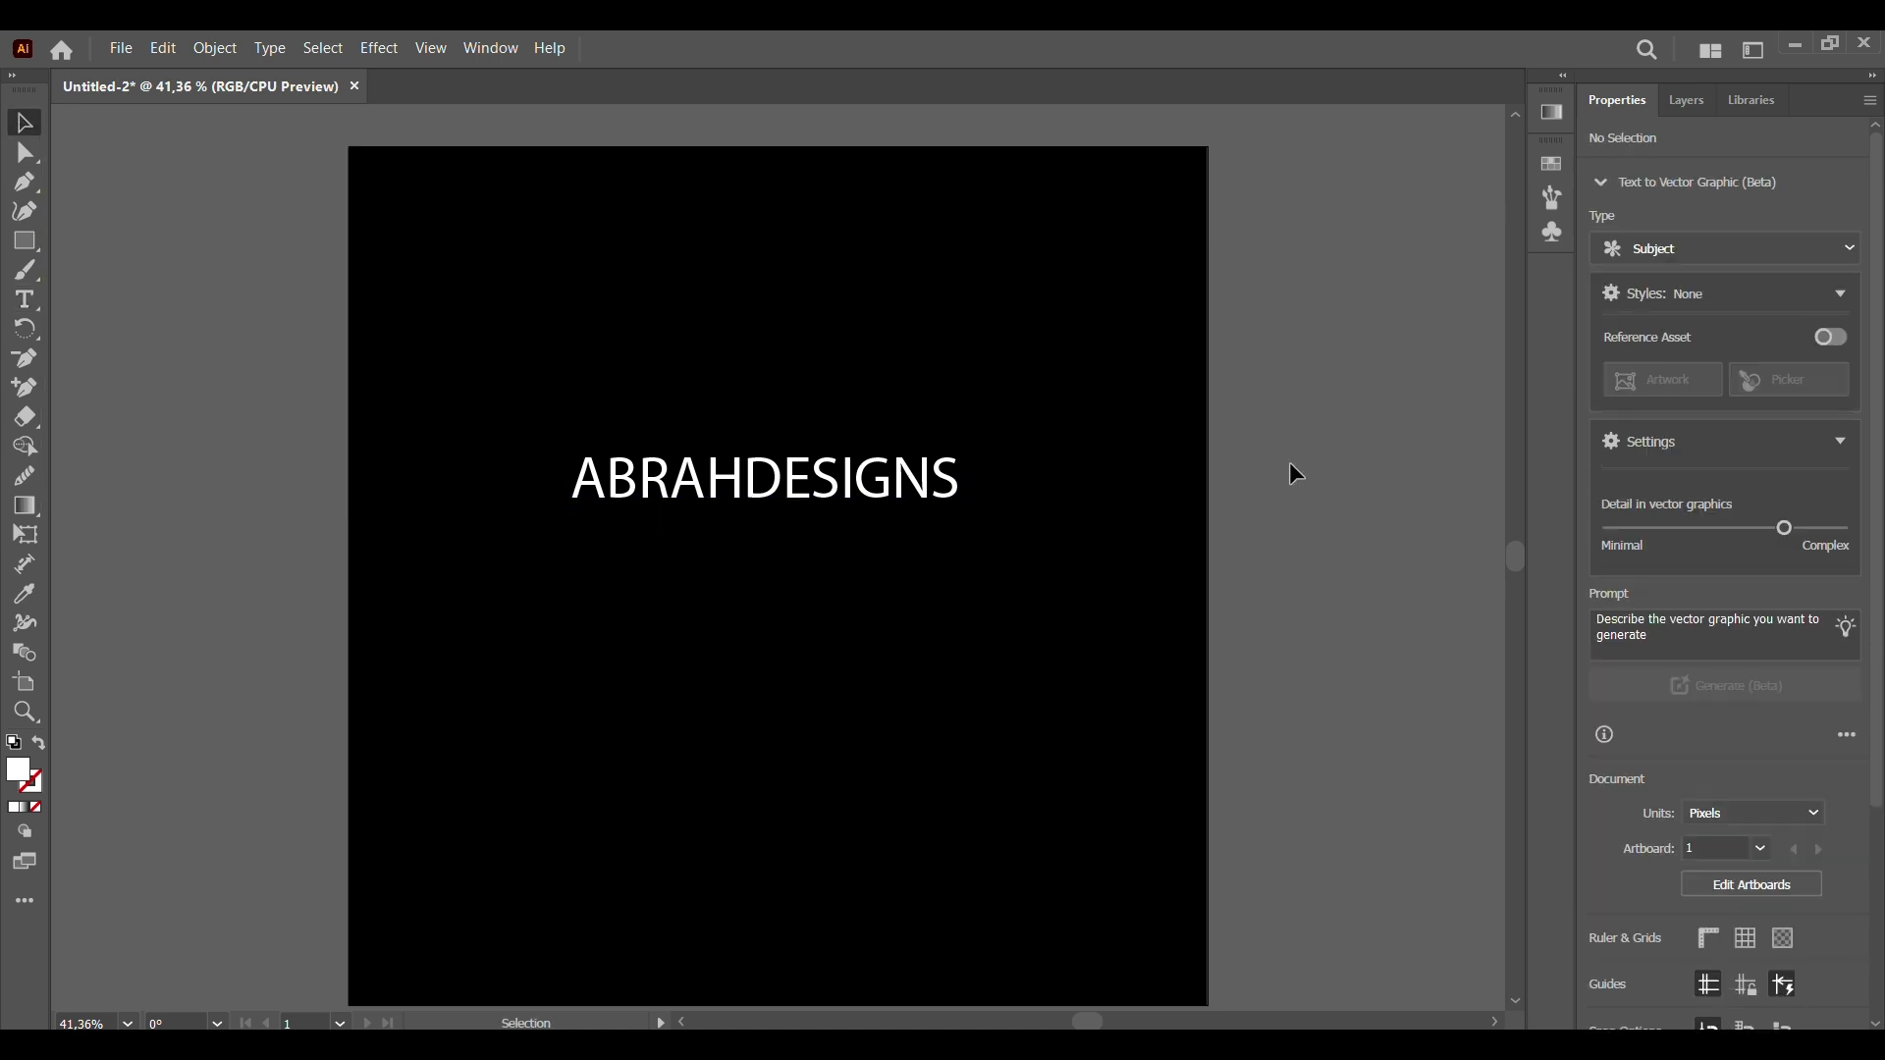
Step: Move the ABRAHDESIGNS text across the artboard's left edge and expand it with Object and Fill enabled
key("ctrl+minus")
left_click(834, 495)
left_click_drag(834, 496, 451, 430)
left_click(215, 48)
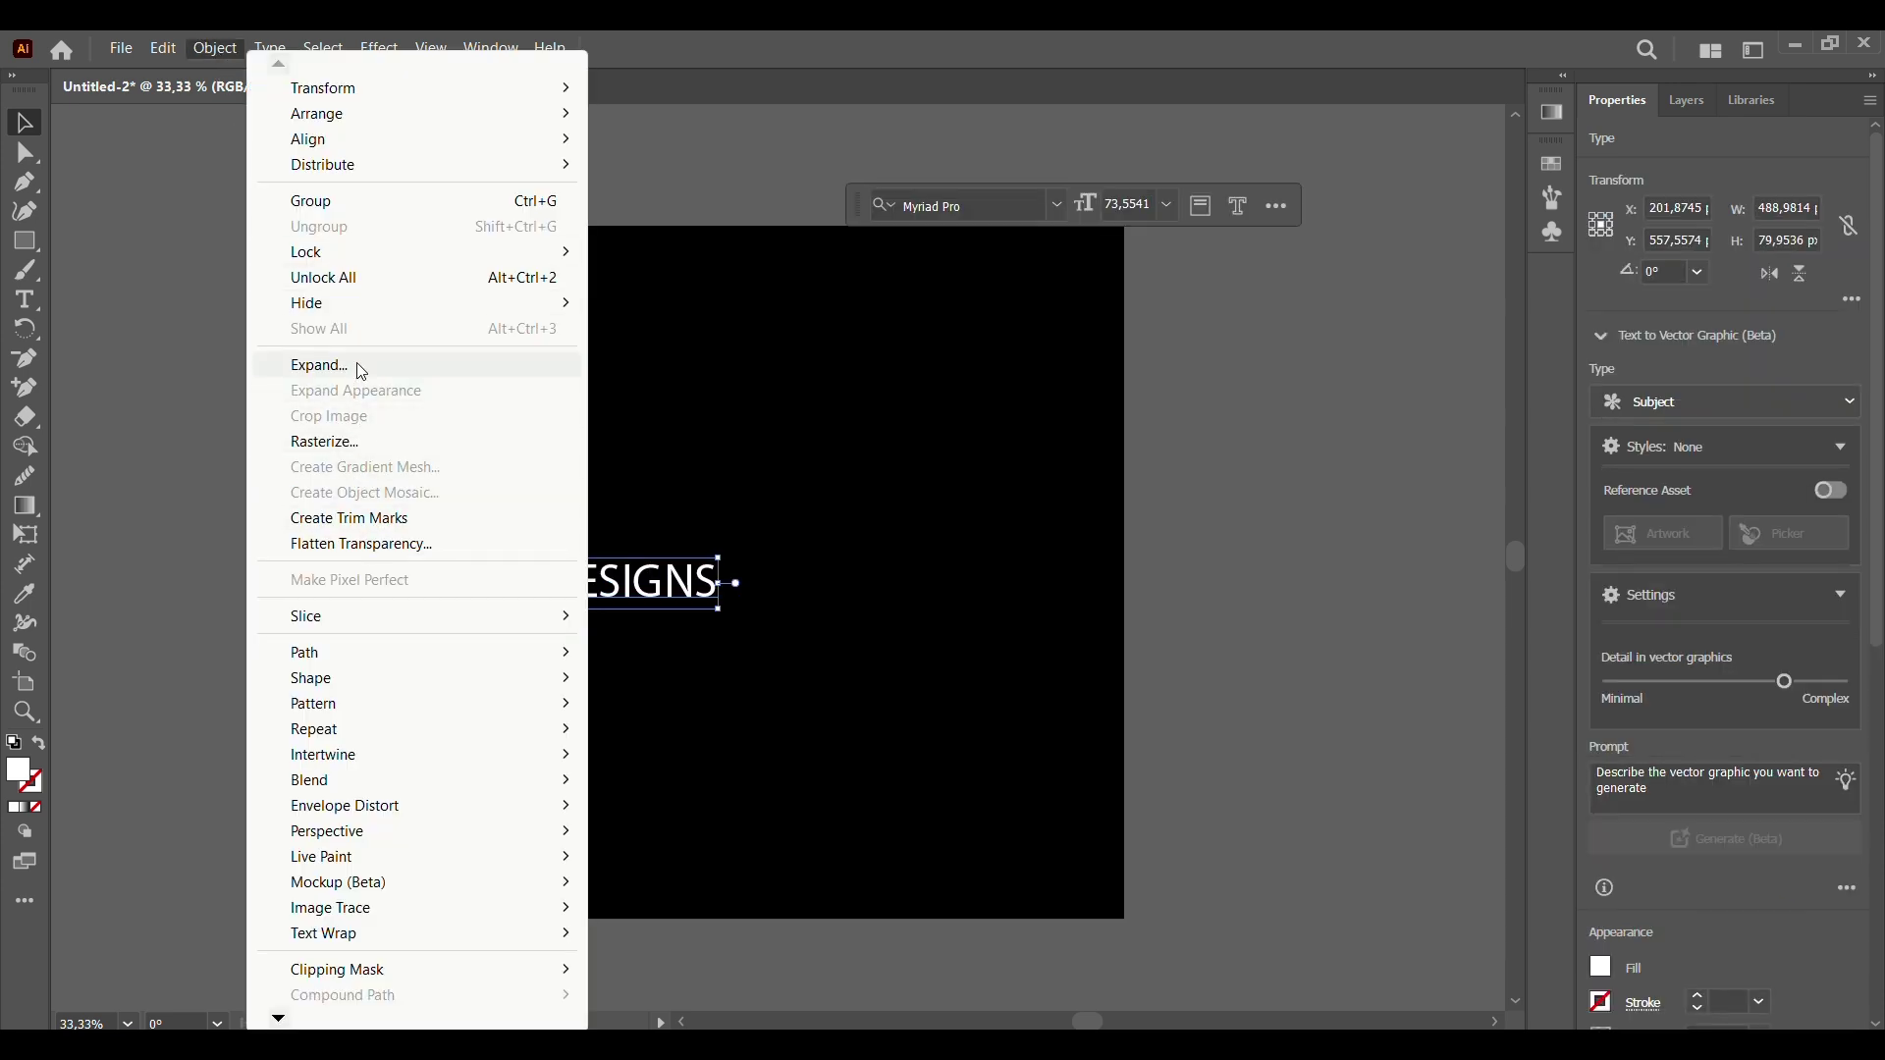
left_click(362, 368)
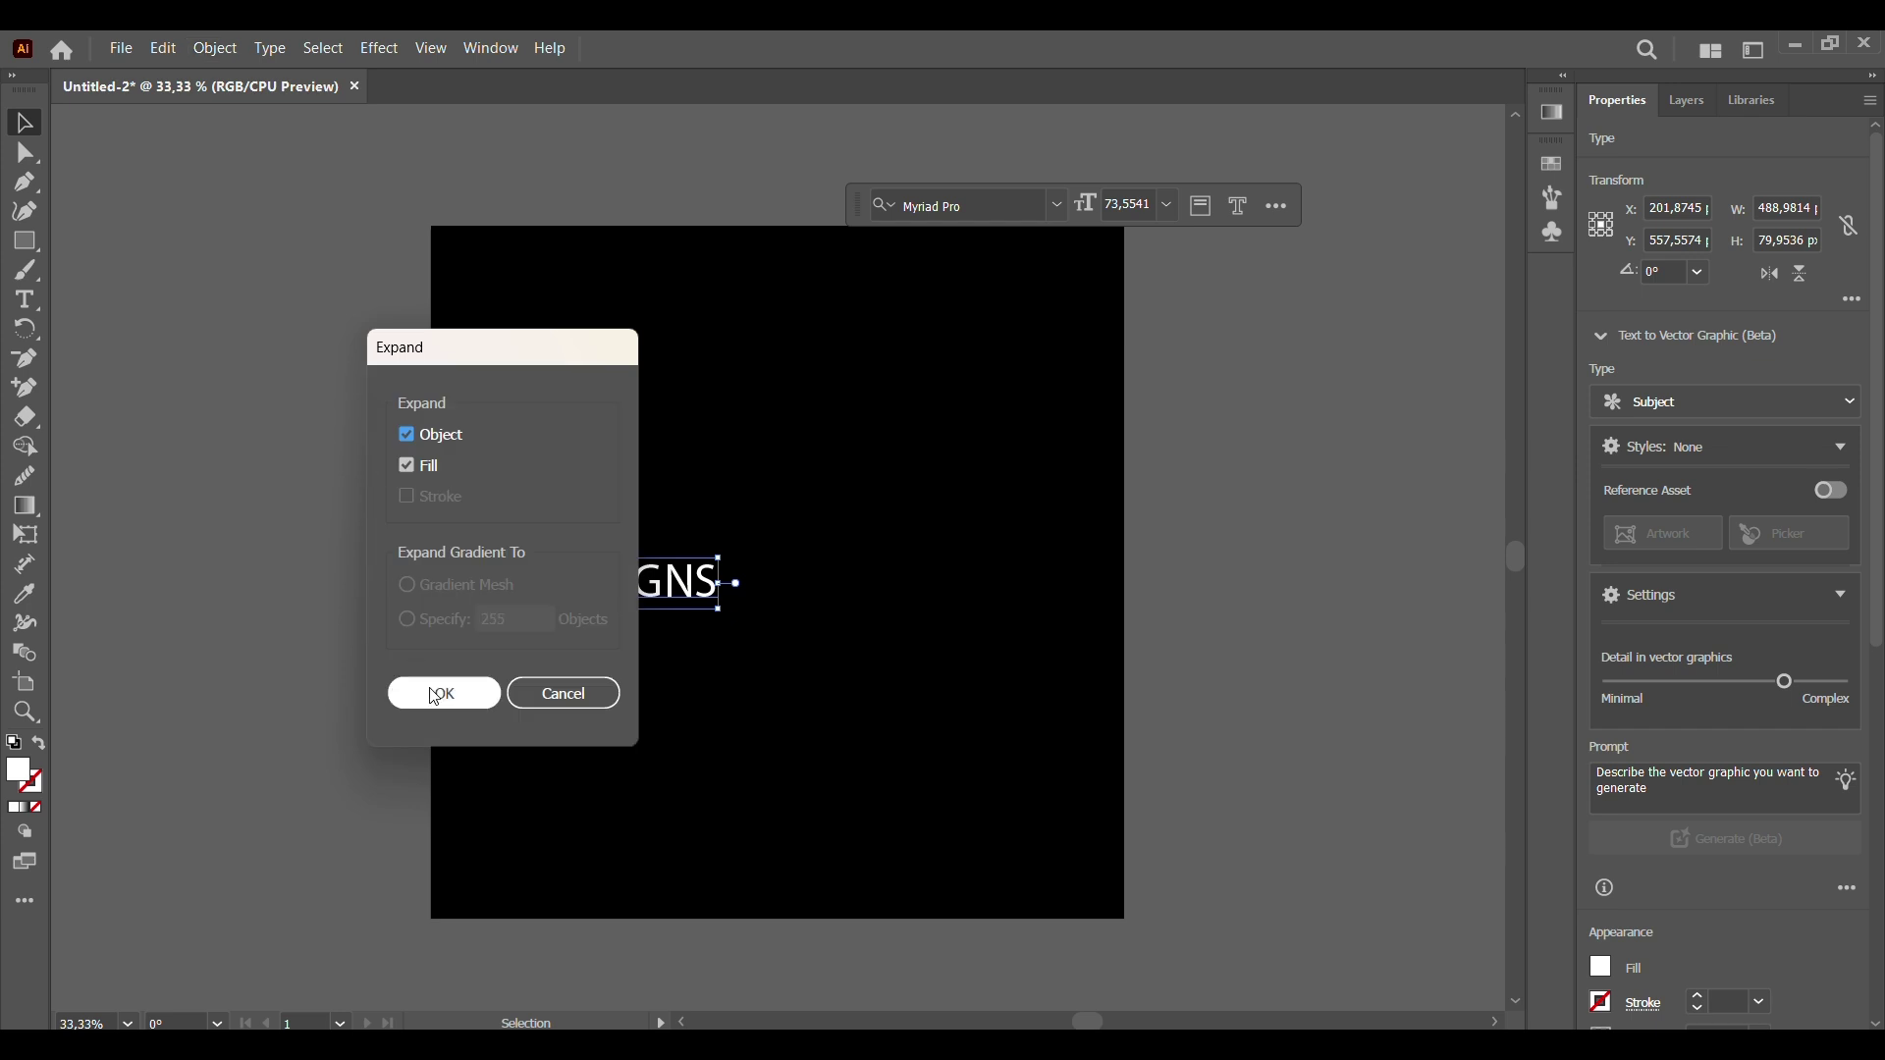
left_click(433, 692)
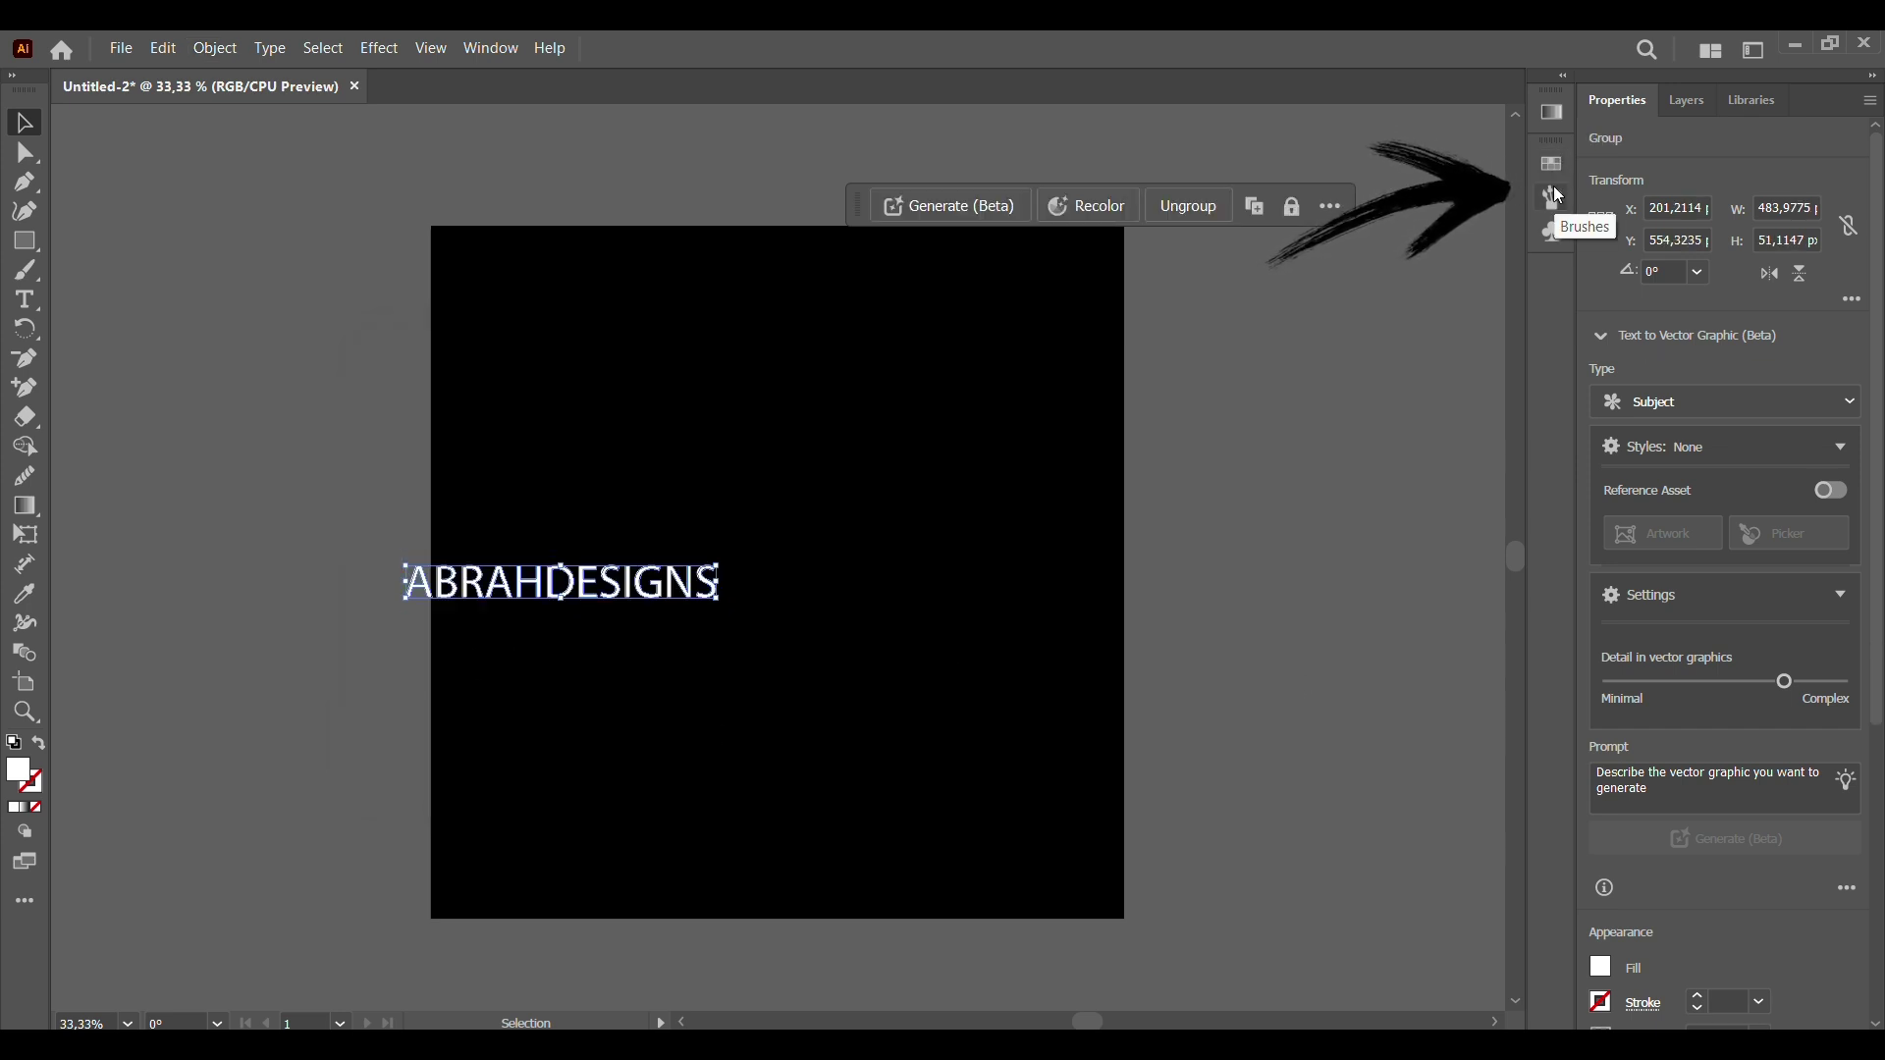
Step: Start a new Pattern Brush from the expanded ABRAHDESIGNS lettering
left_click(1553, 197)
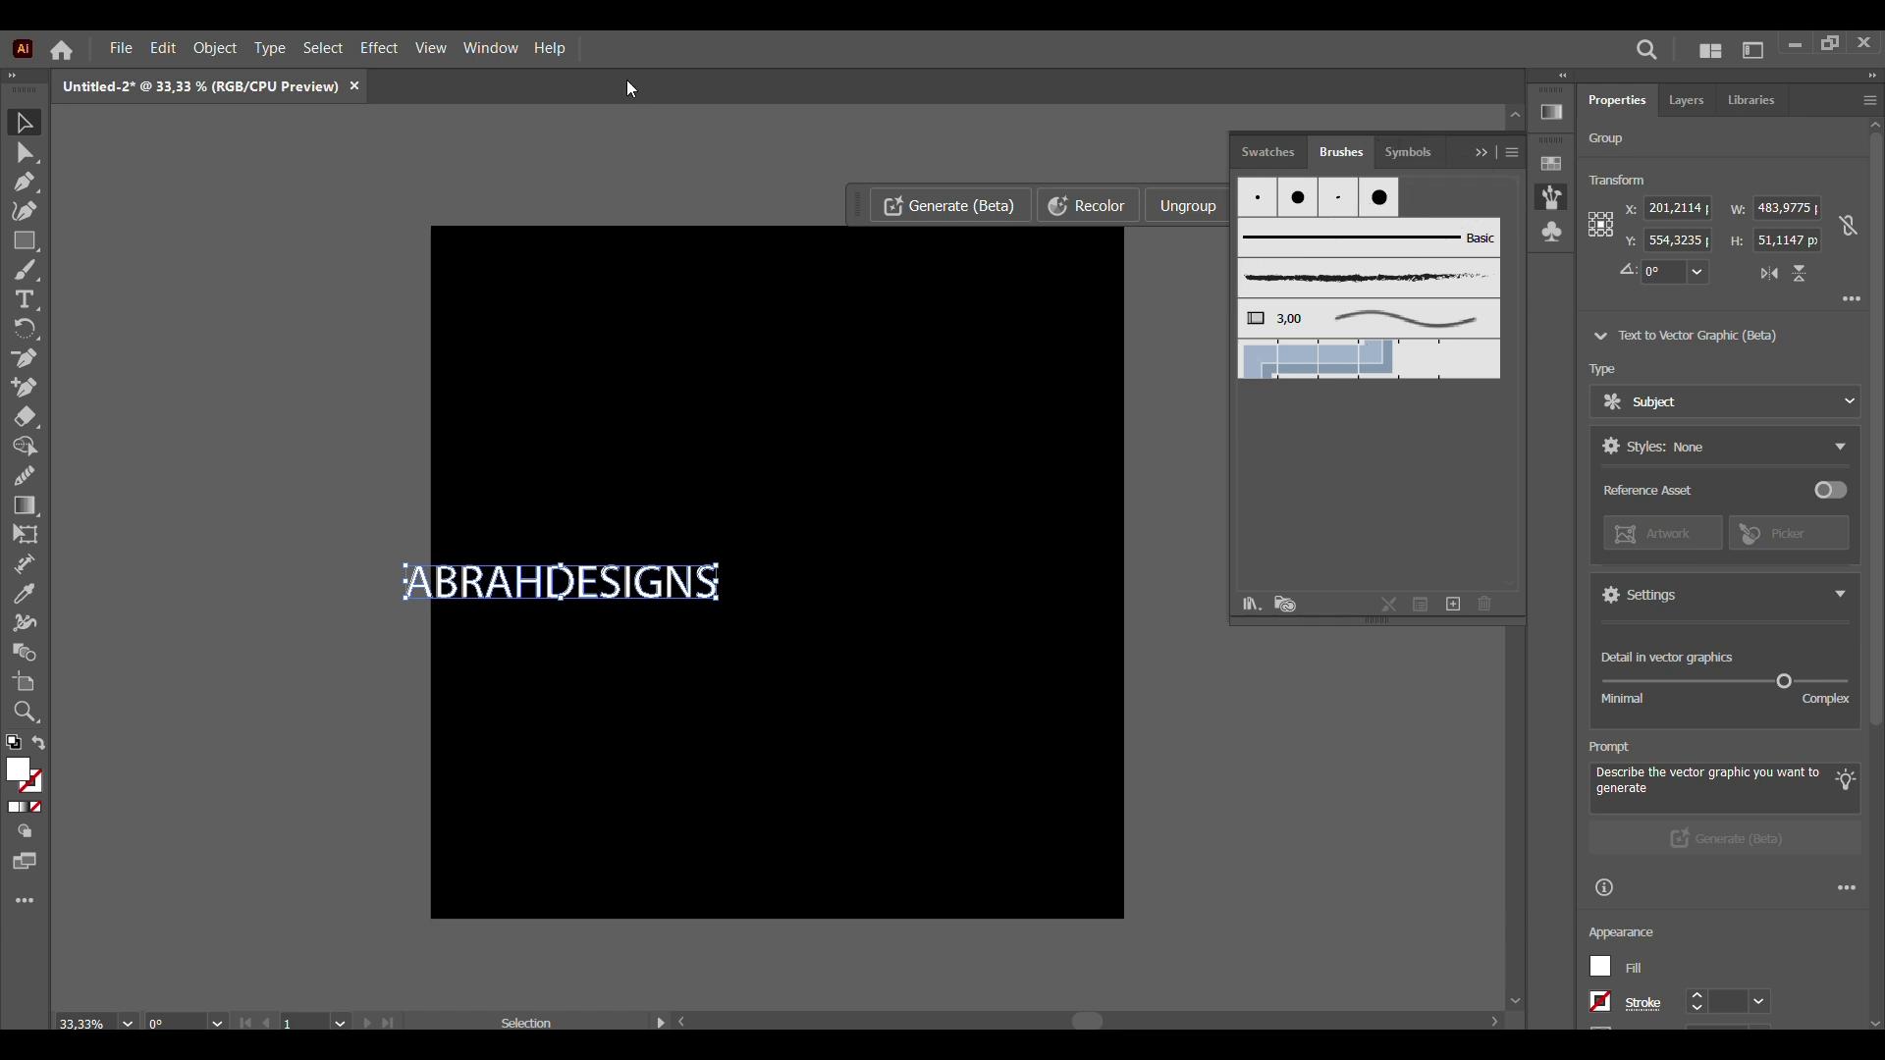
mouse_move(699, 585)
left_mouse_down()
mouse_move(769, 593)
mouse_move(1324, 459)
left_mouse_up()
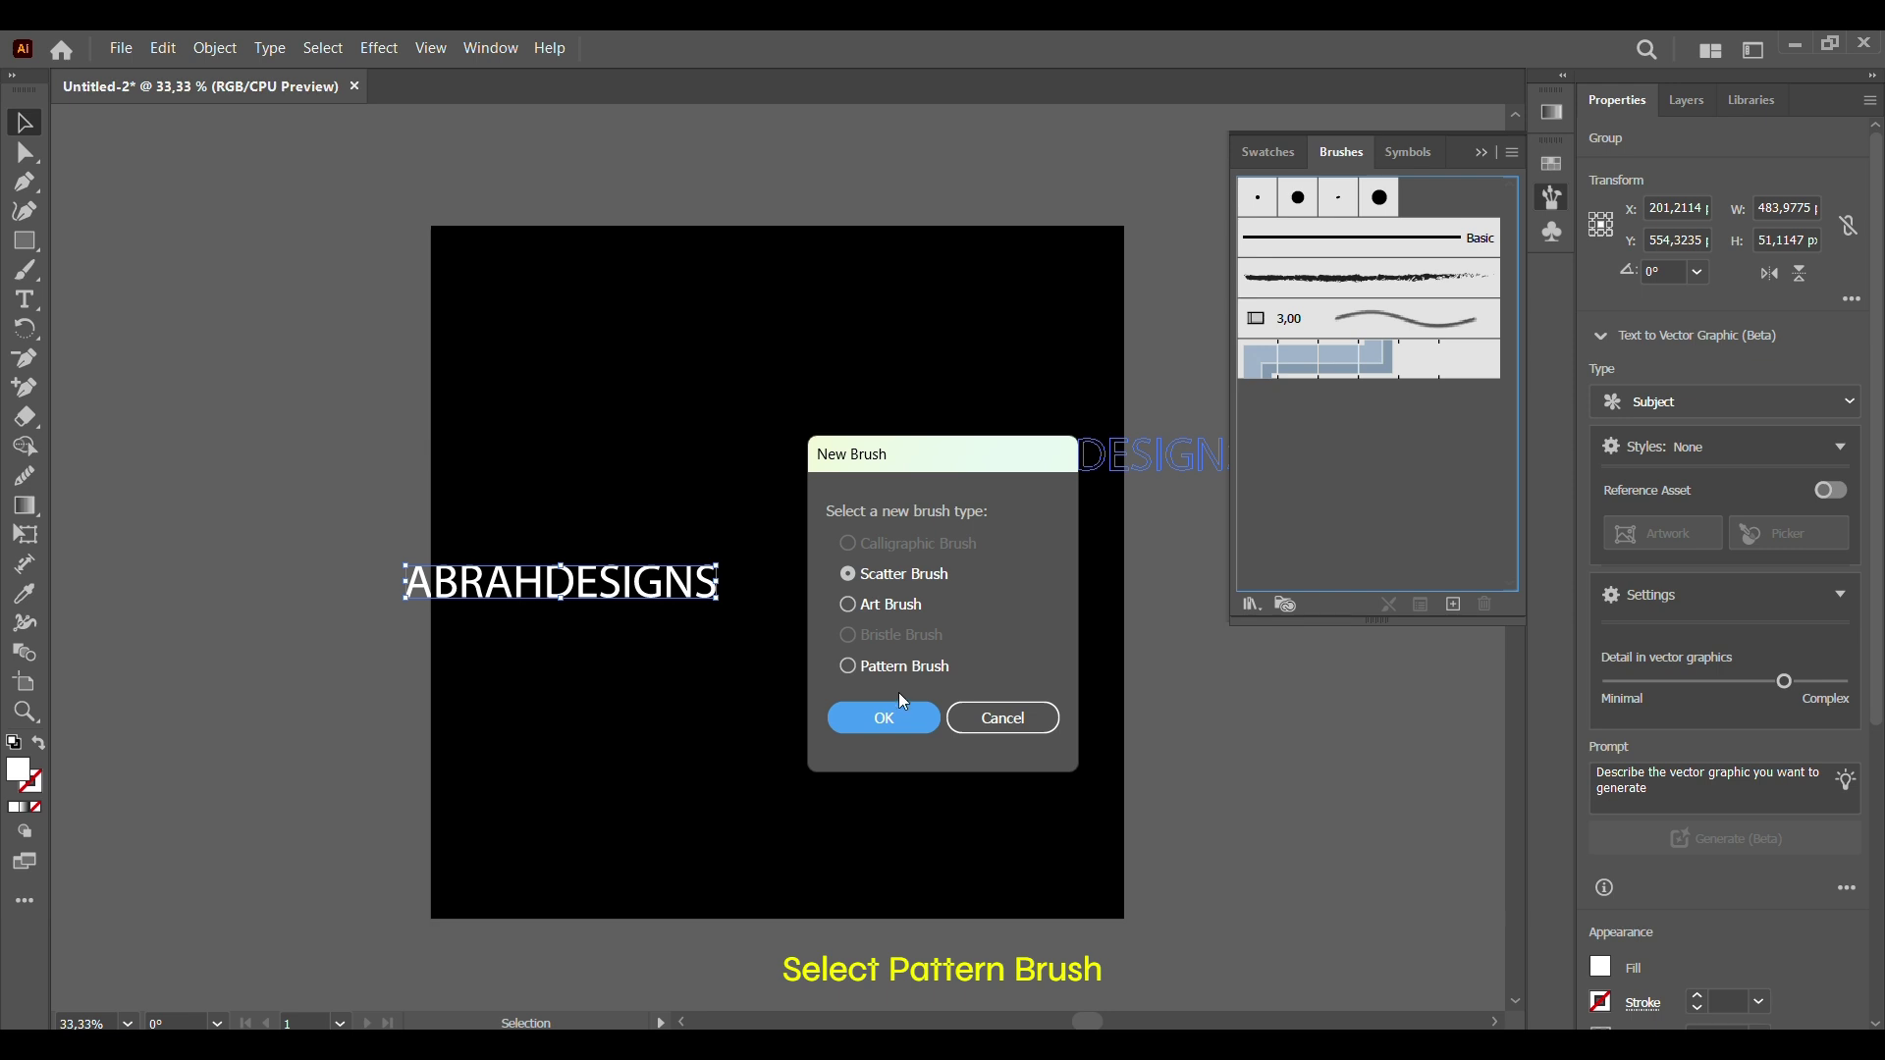
left_click(848, 668)
left_click(883, 719)
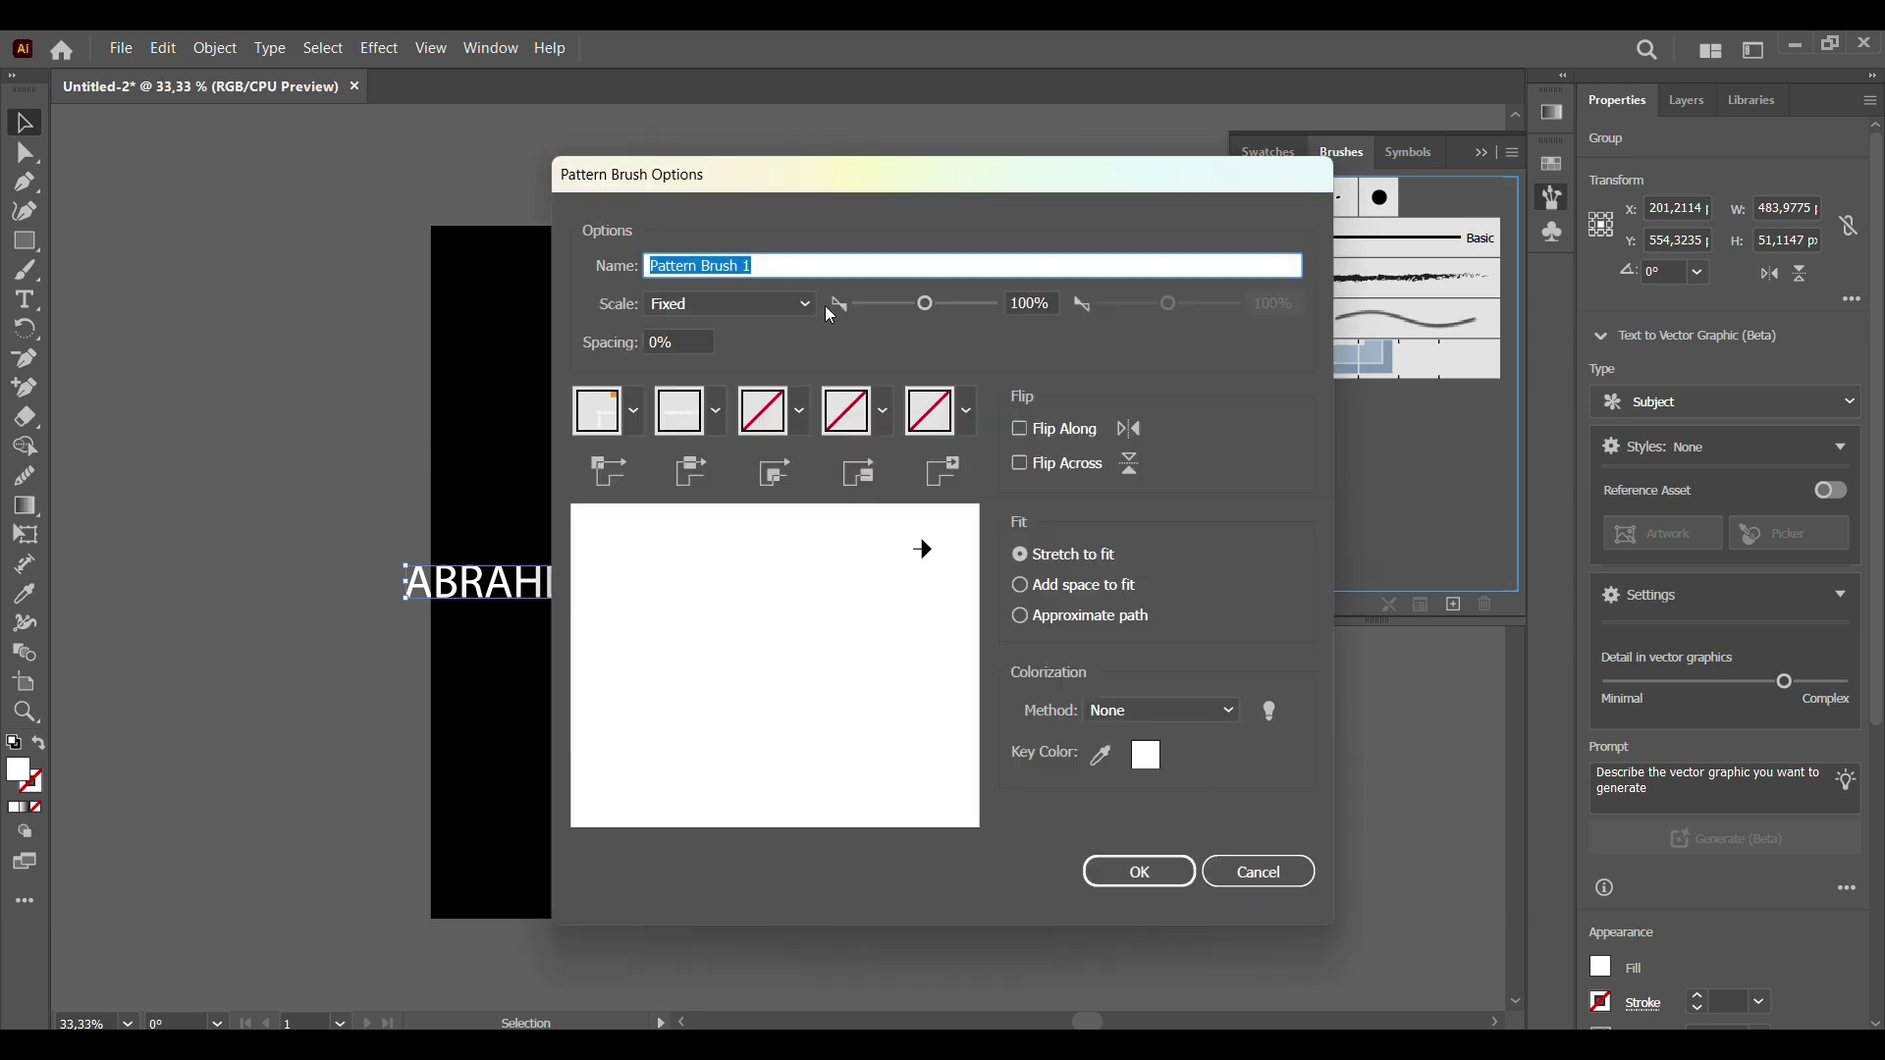
Step: Name the pattern brush ABRAH DESIGNS and save it with the default scale, spacing and fit options
key("End")
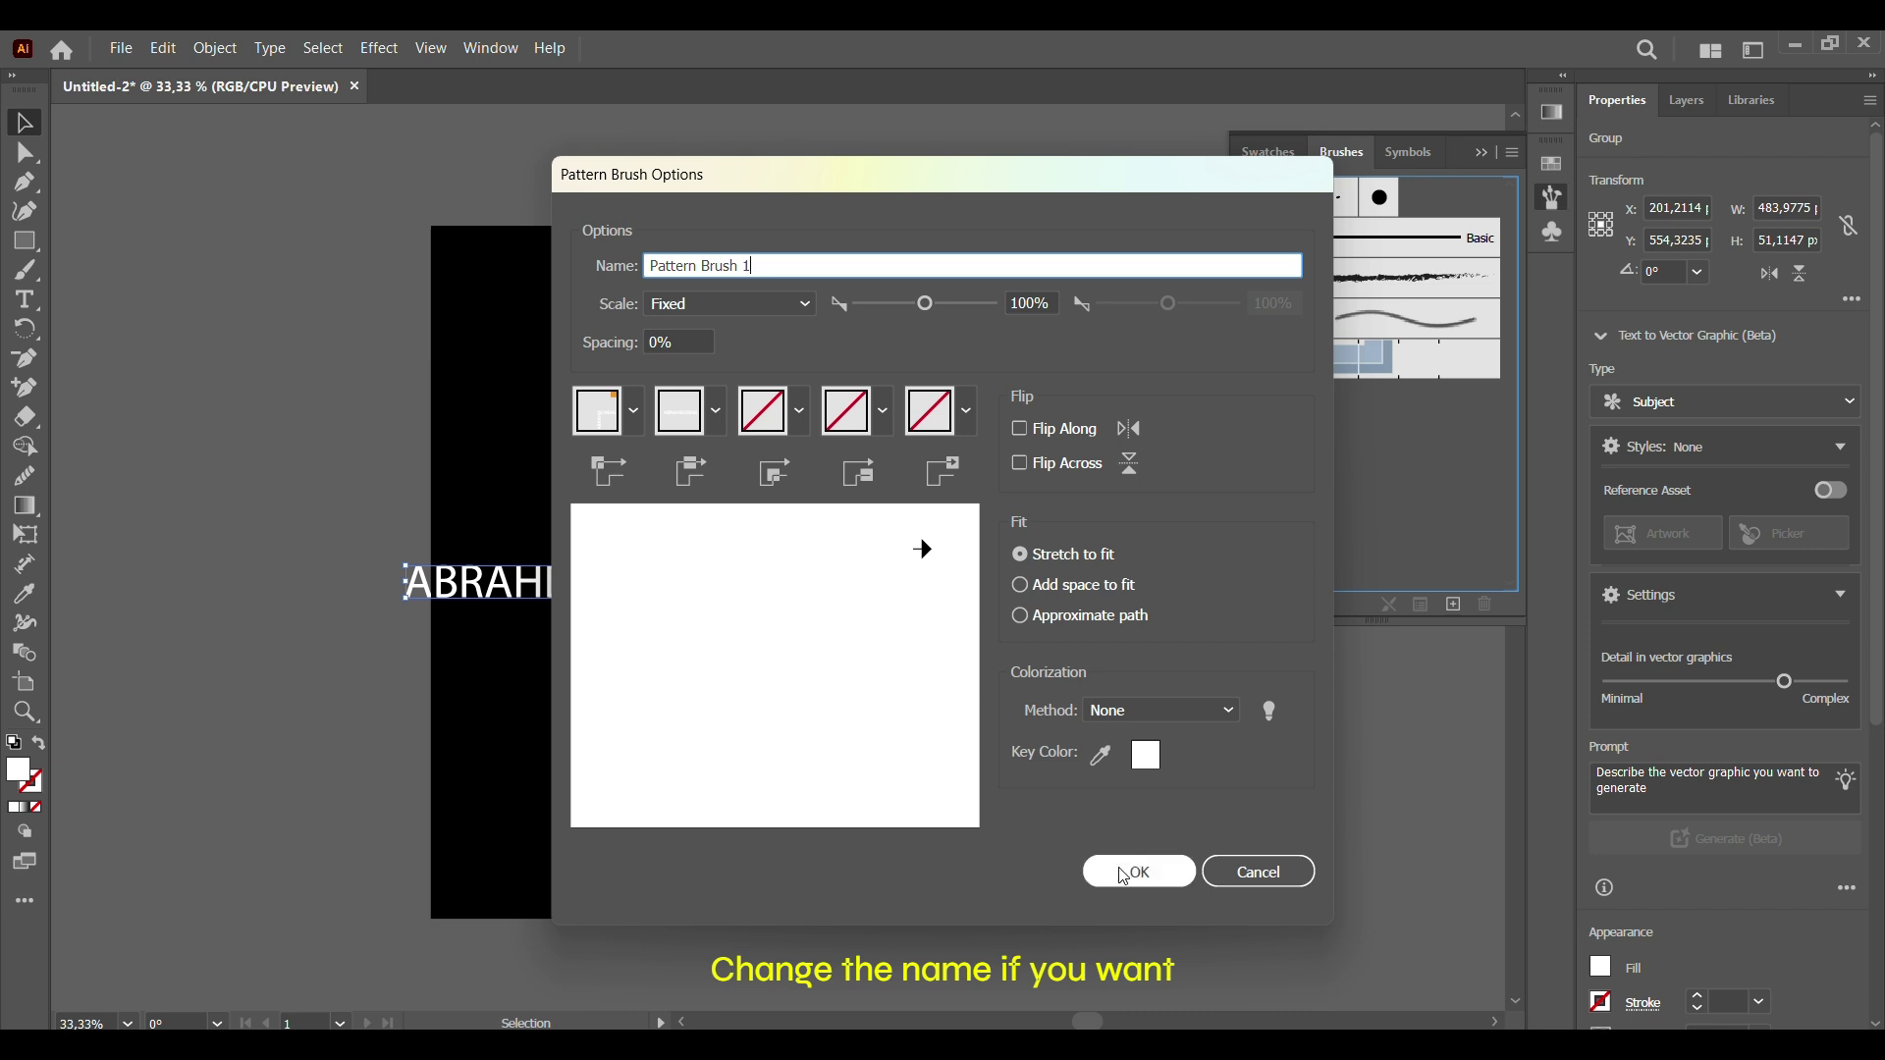
key("BackSpace")
key("BackSpace")
key("BackSpace")
key("BackSpace")
key("BackSpace")
key("BackSpace")
key("BackSpace")
key("BackSpace")
key("BackSpace")
key("BackSpace")
key("BackSpace")
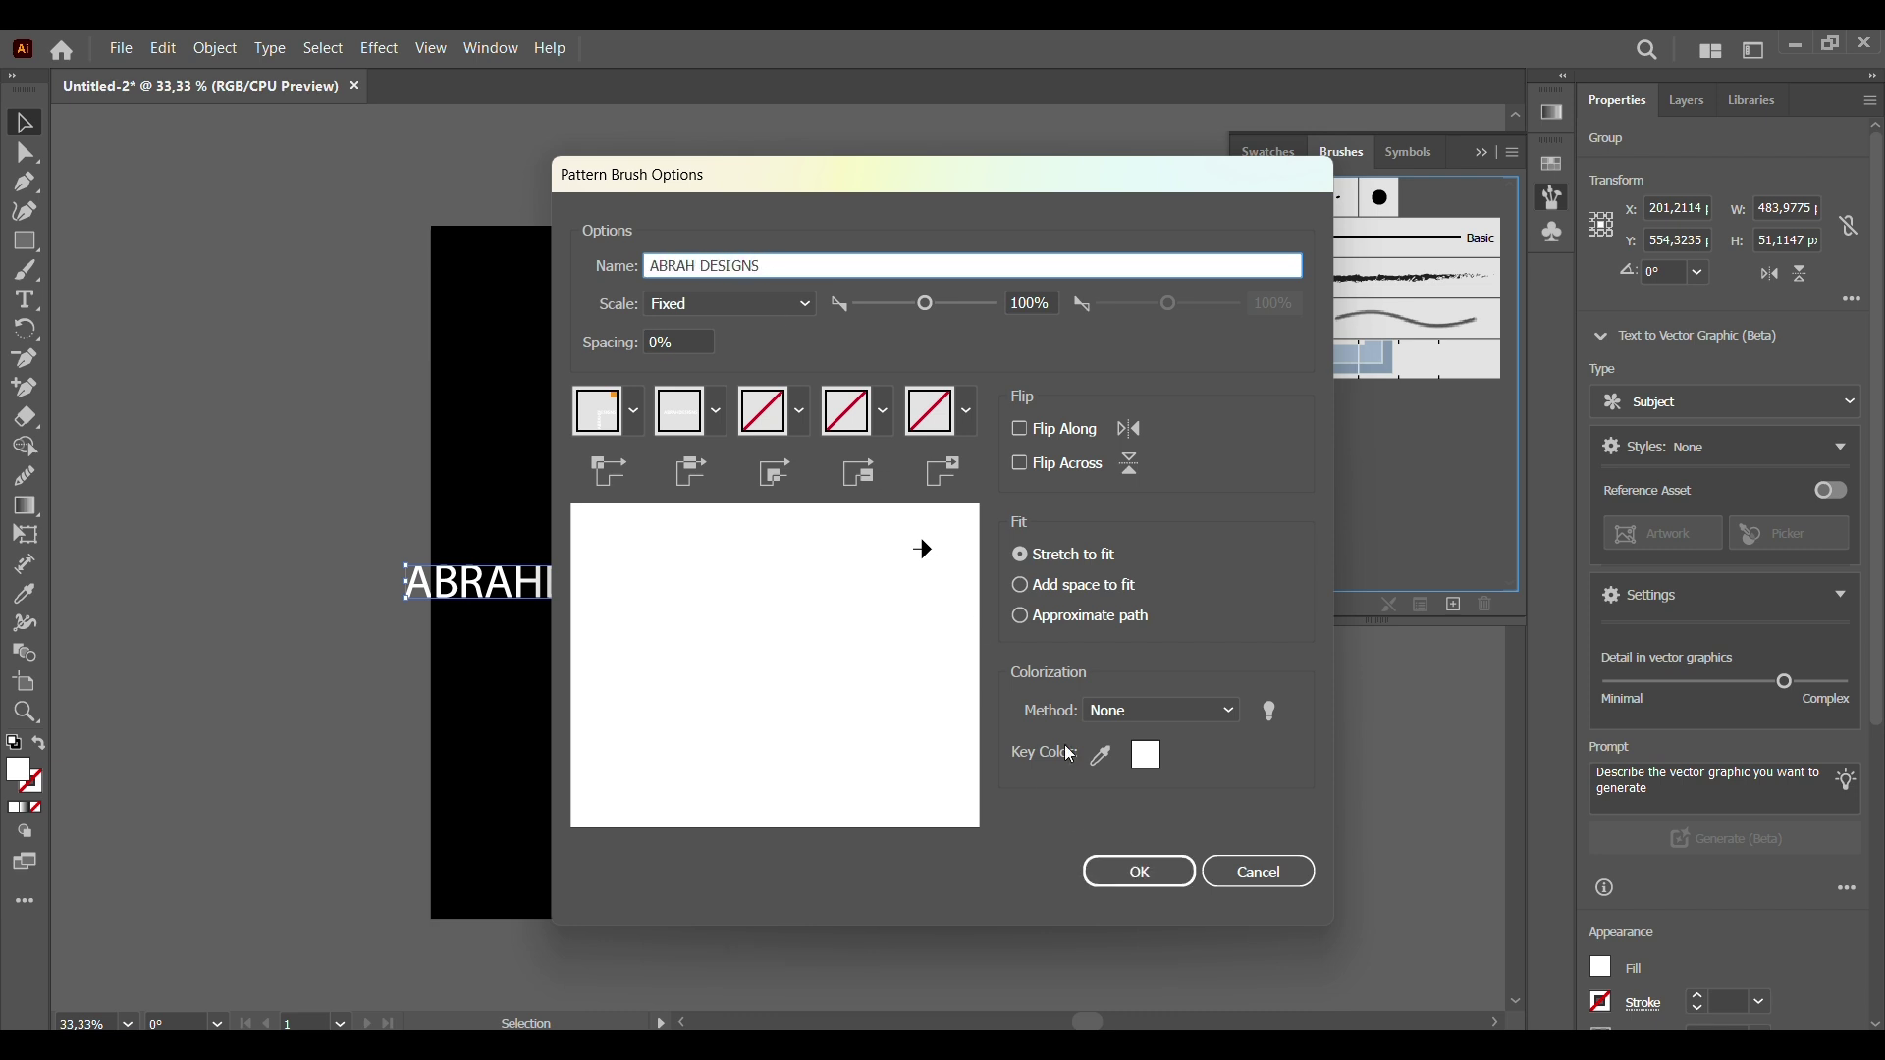
left_click(1124, 881)
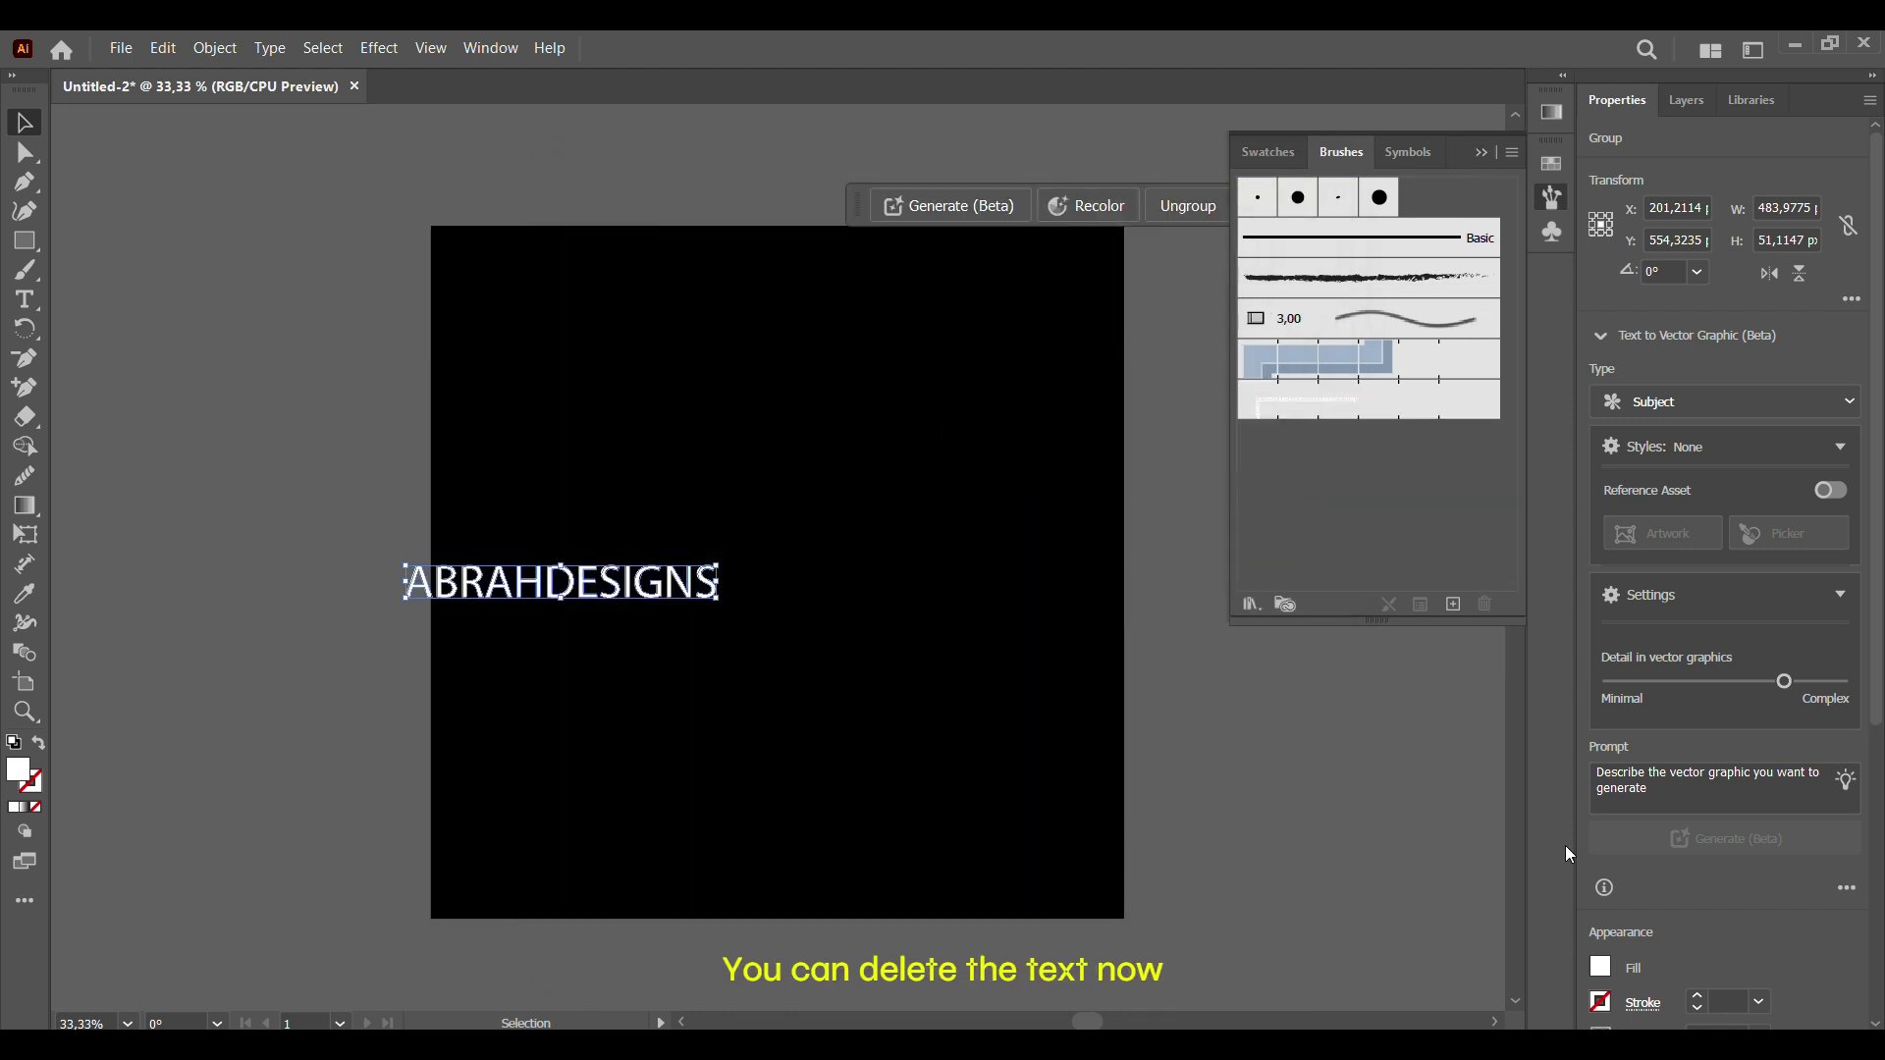
Step: Delete the expanded ABRAHDESIGNS lettering from the document
left_click_drag(668, 597, 280, 593)
key("a")
key("v")
key("Delete")
Step: Draw a circle about 666 px in diameter near the artboard's centre, with a white stroke and no fill
left_click_drag(32, 241, 147, 268)
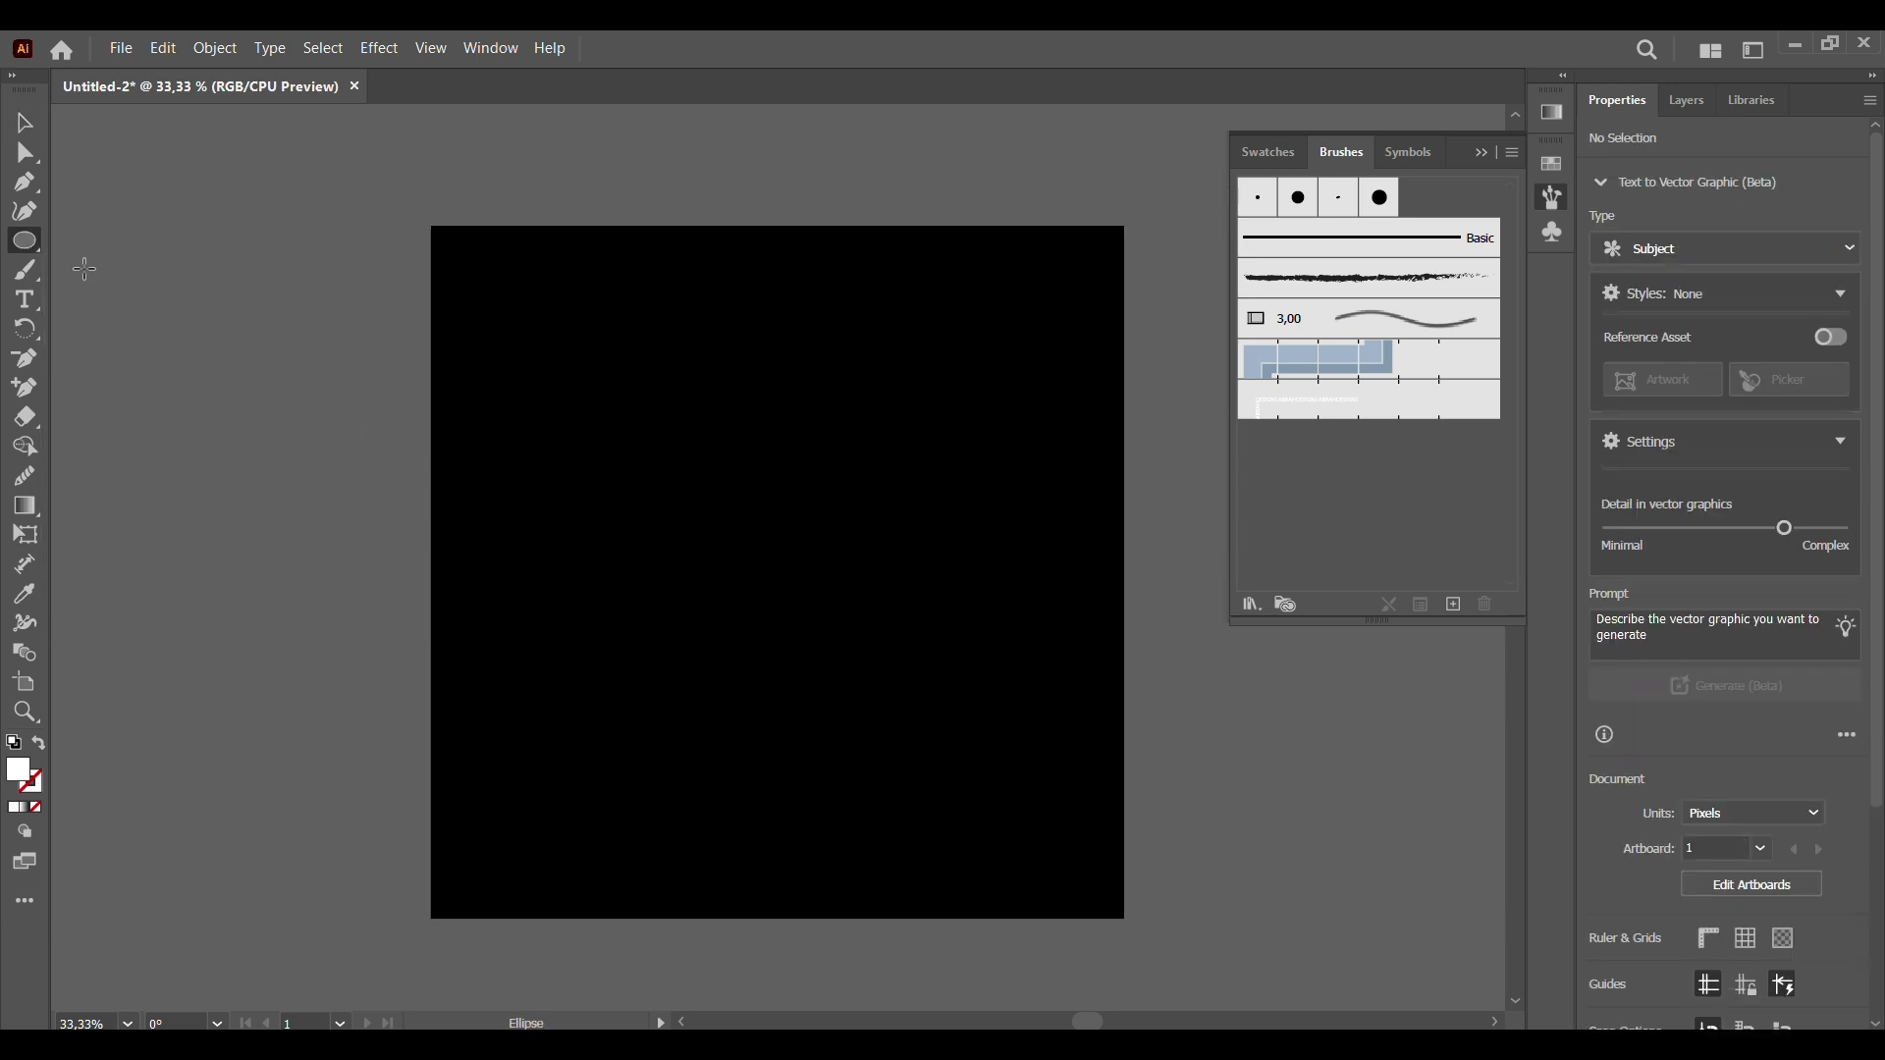
left_click_drag(559, 385, 985, 812)
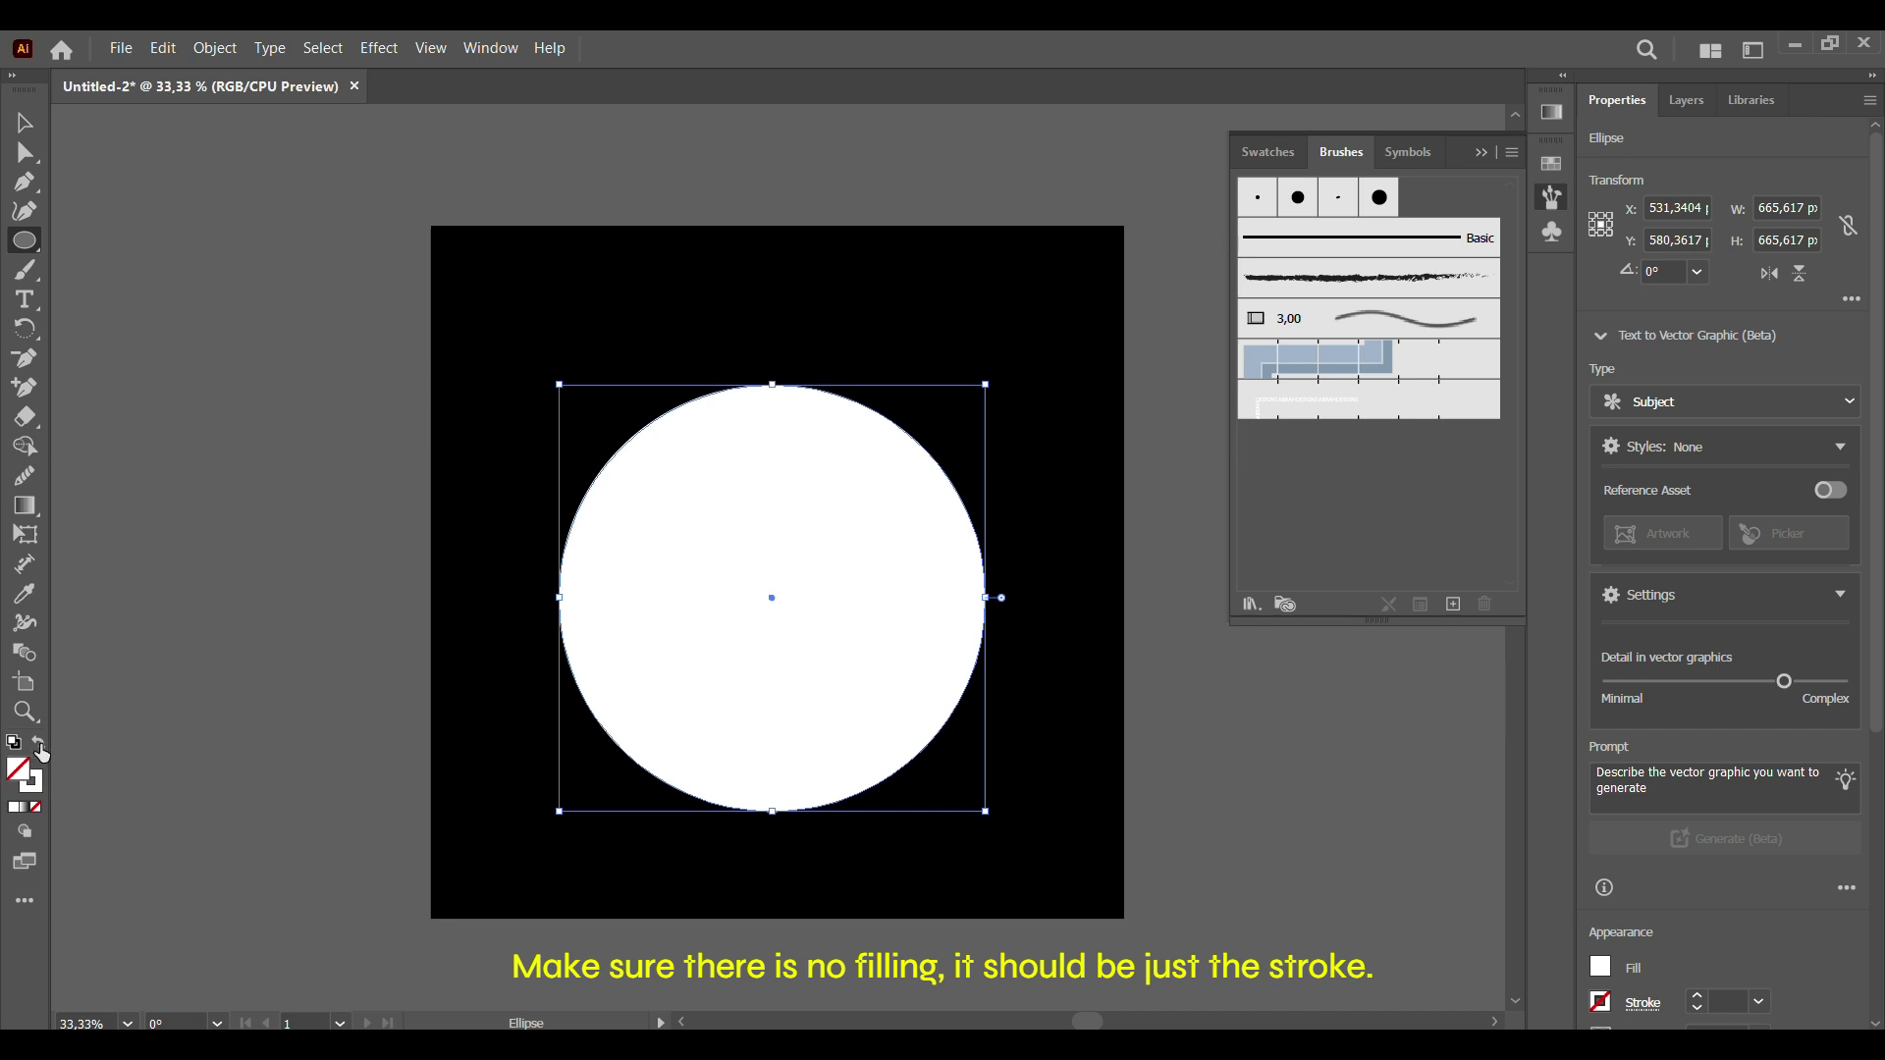
left_click(40, 746)
key("v")
left_click(269, 422)
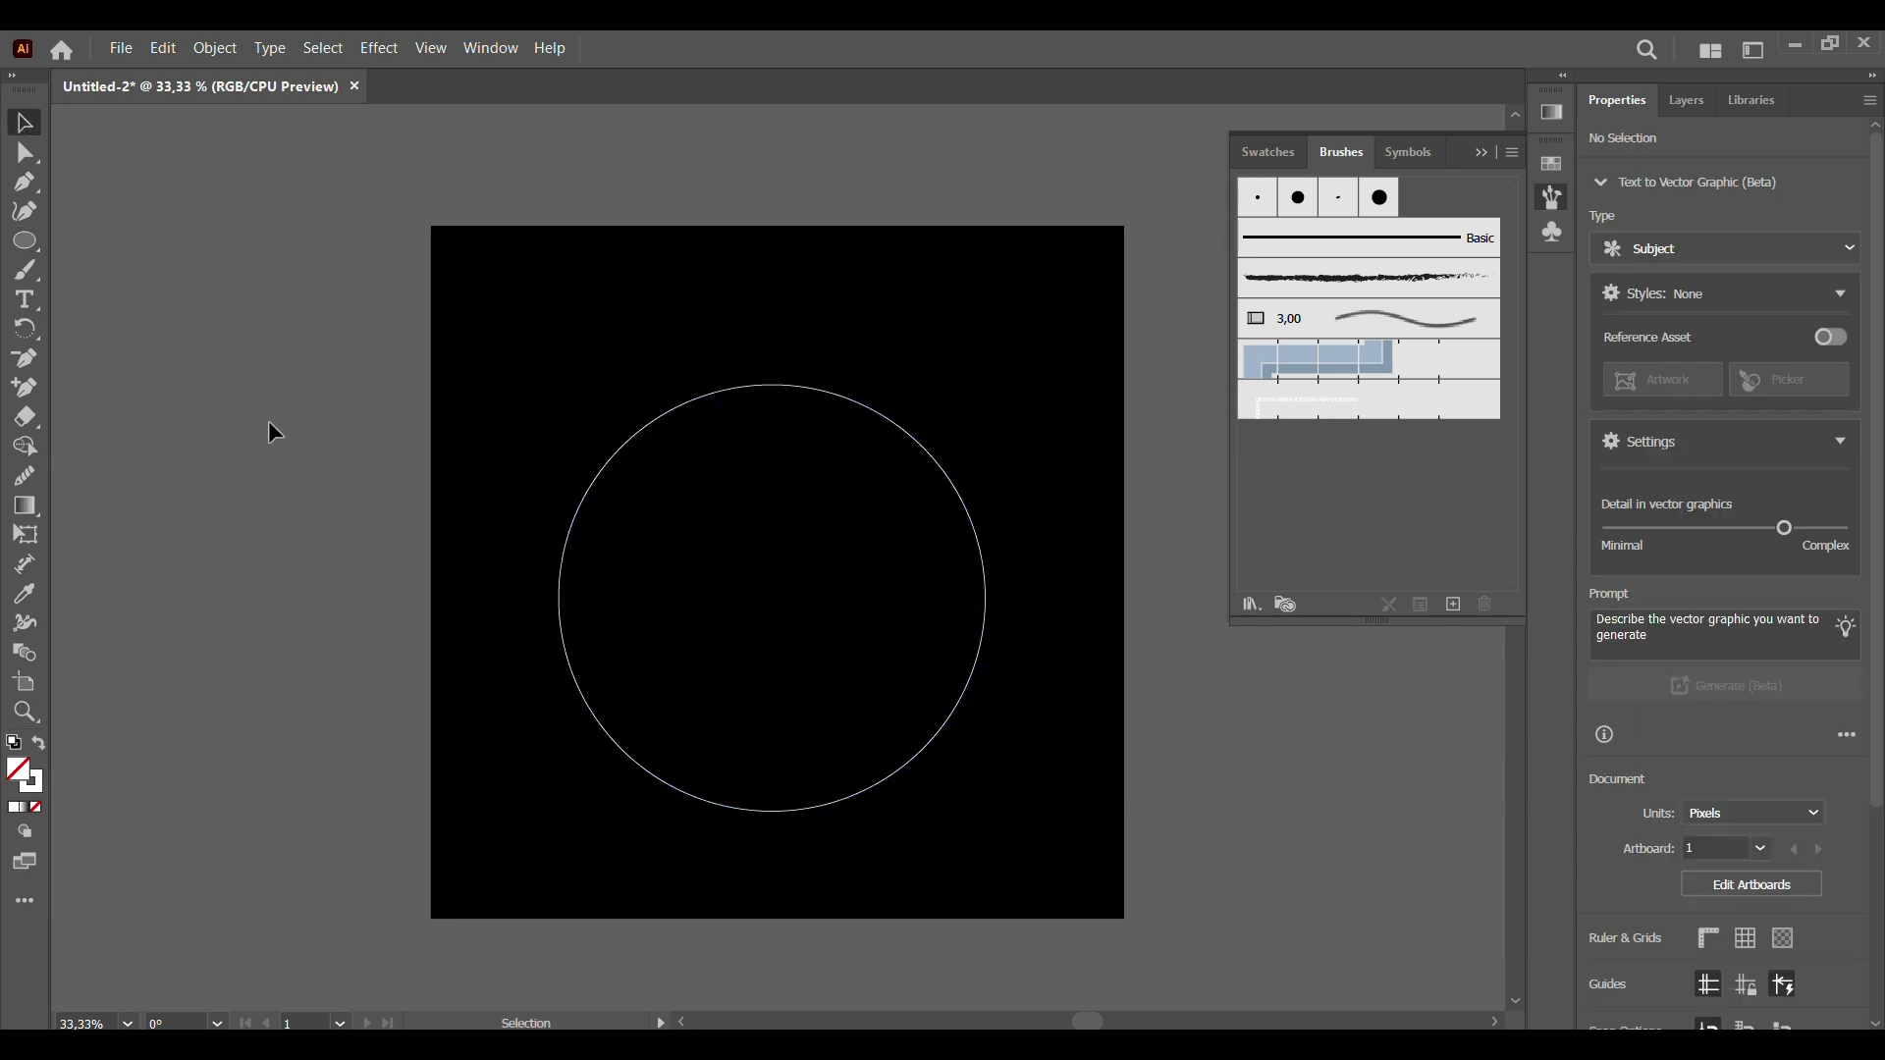
Step: Apply the ABRAH DESIGNS pattern brush to the circle and set its stroke weight to 0.75 pt
left_click(742, 815)
left_click(1325, 412)
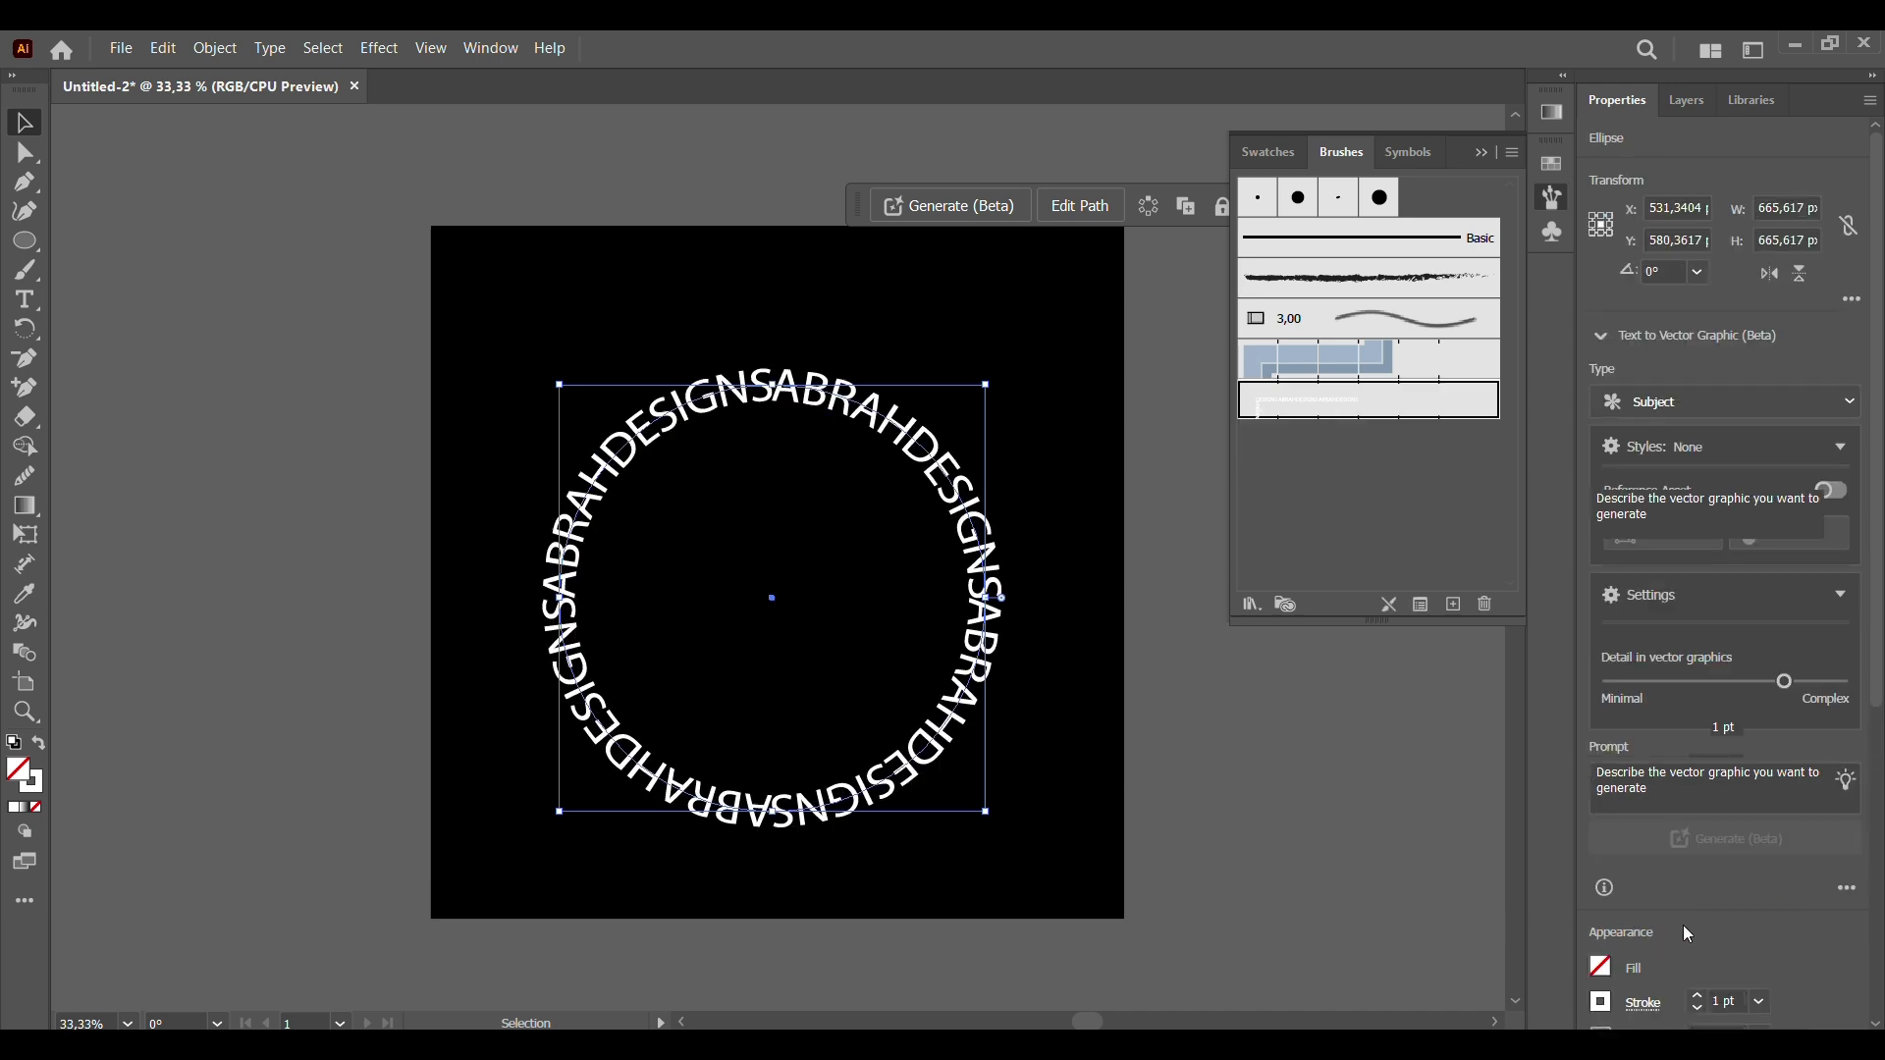
scroll(1691, 854, "down", 5)
left_click(1697, 518)
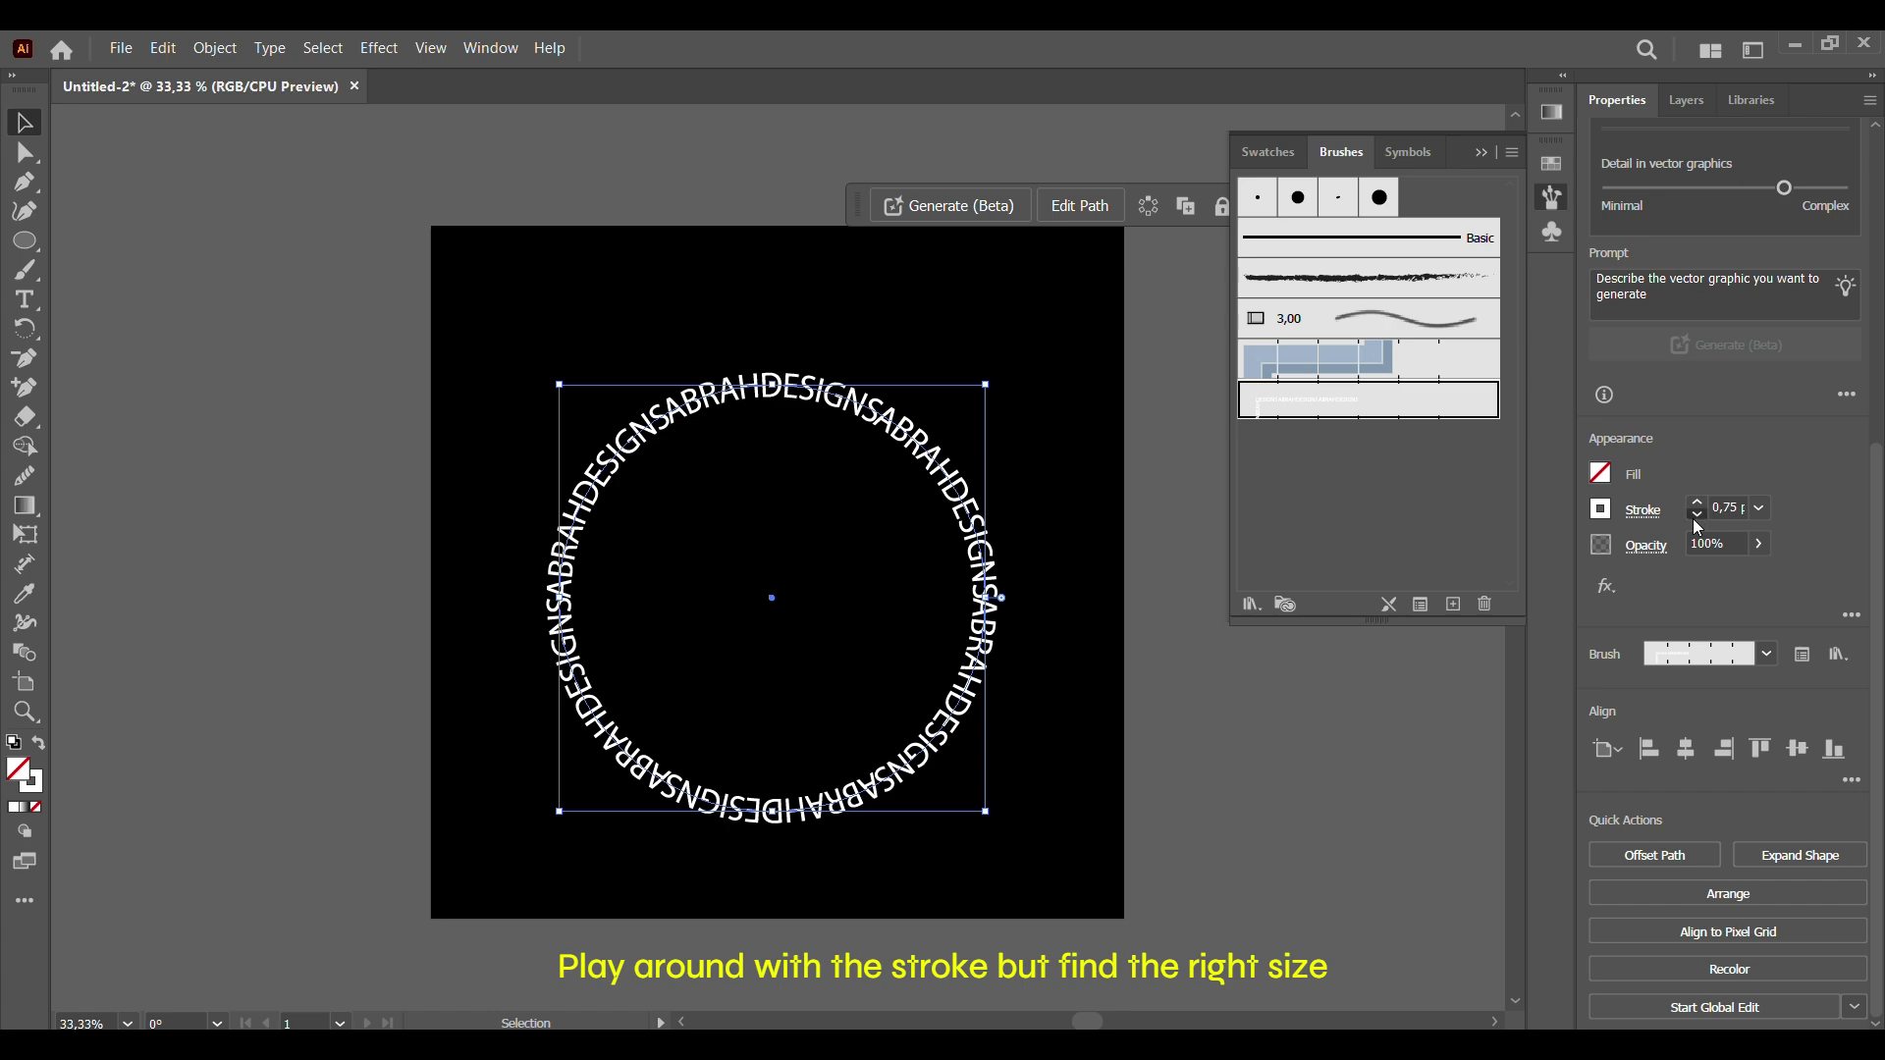
left_click(1696, 517)
left_click(1696, 502)
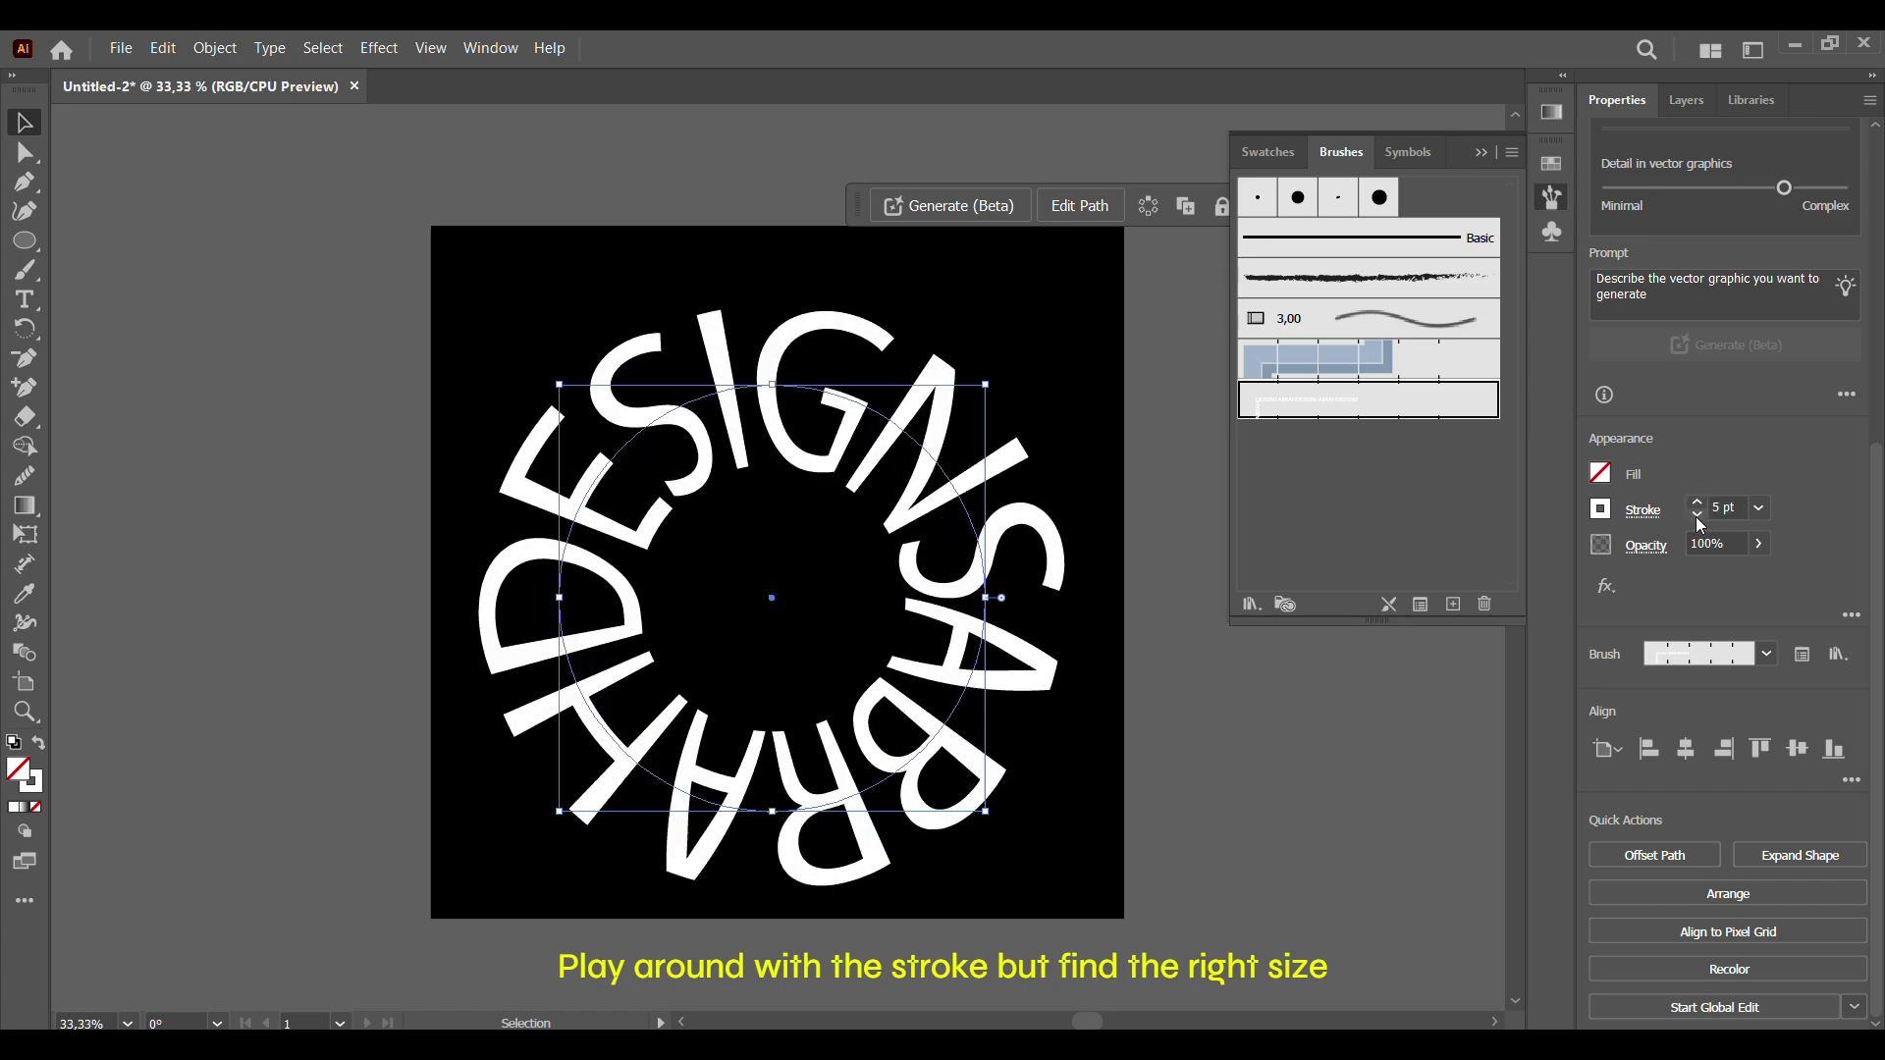
left_click(1696, 518)
left_click(1696, 518)
left_click(1696, 517)
left_click(1696, 518)
left_click(1696, 517)
left_click(1701, 507)
left_click(1703, 520)
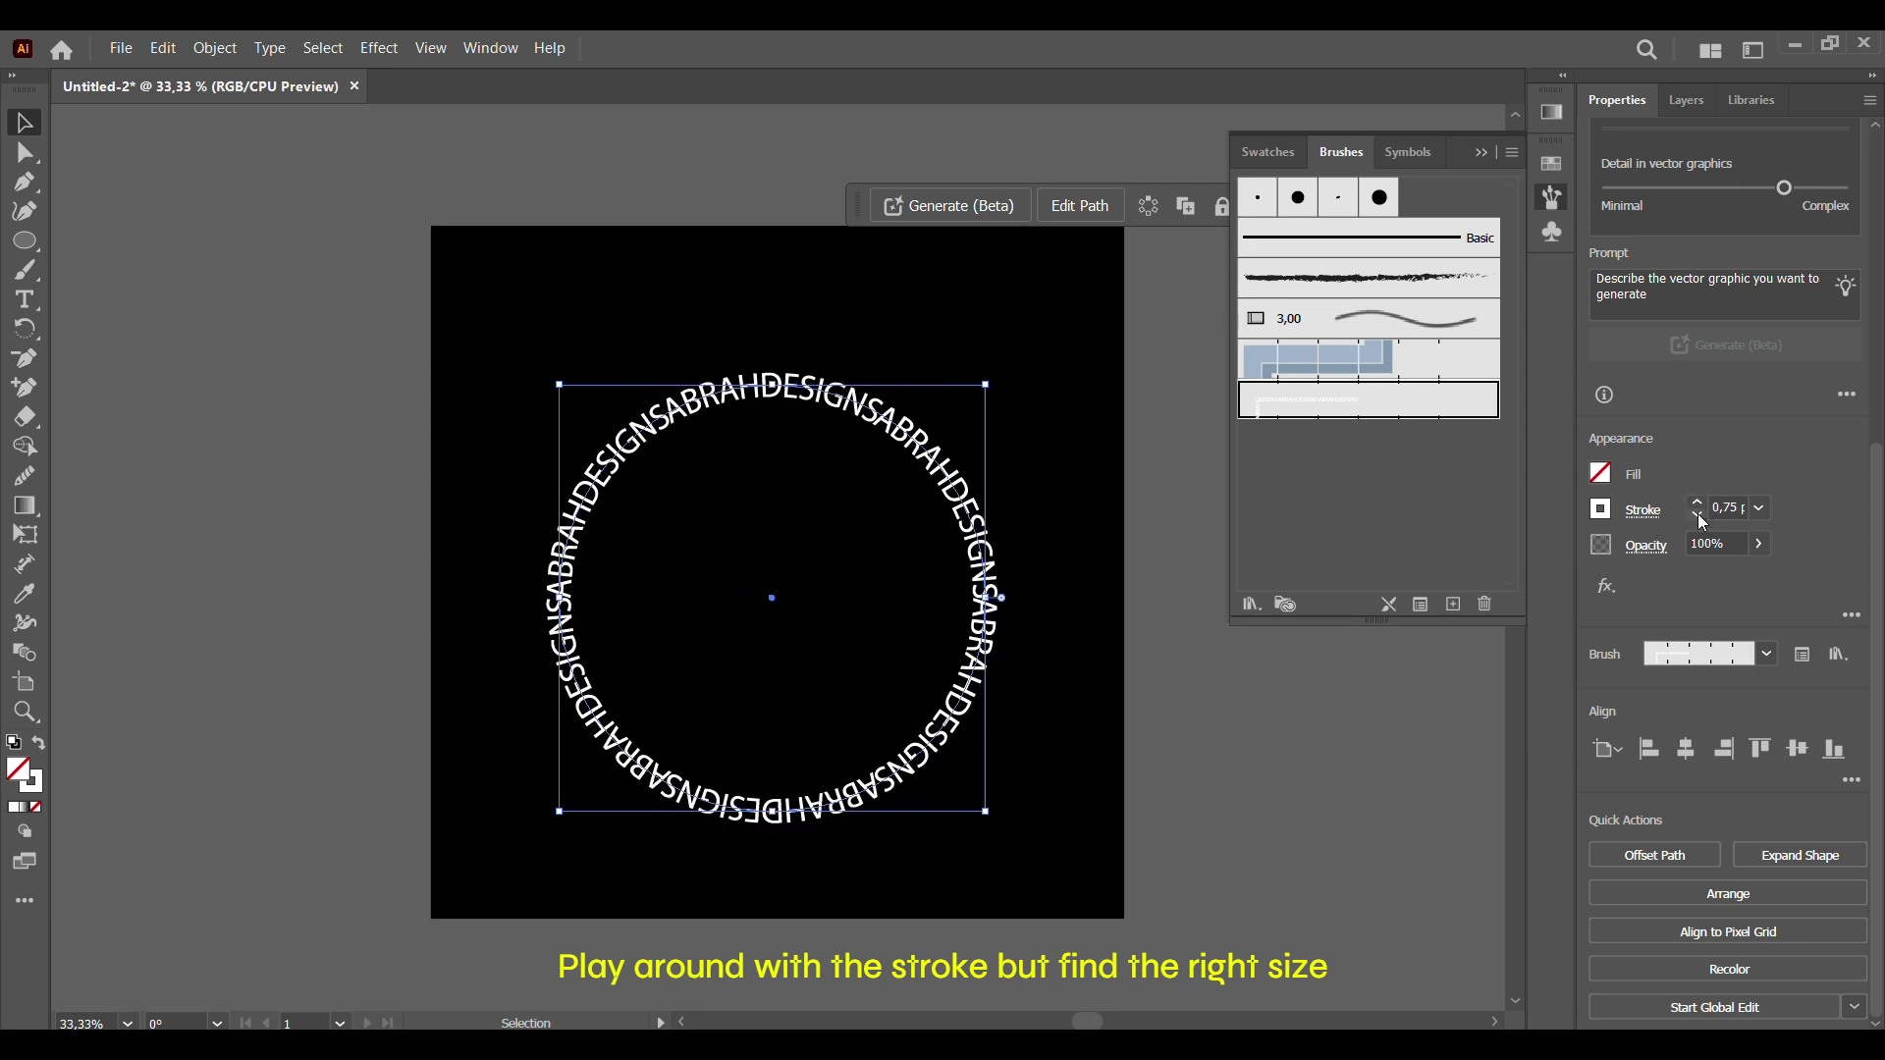
Step: Give the circle's stroke the triangular width profile that tapers from thick to a point
left_click(1643, 514)
left_click(1591, 891)
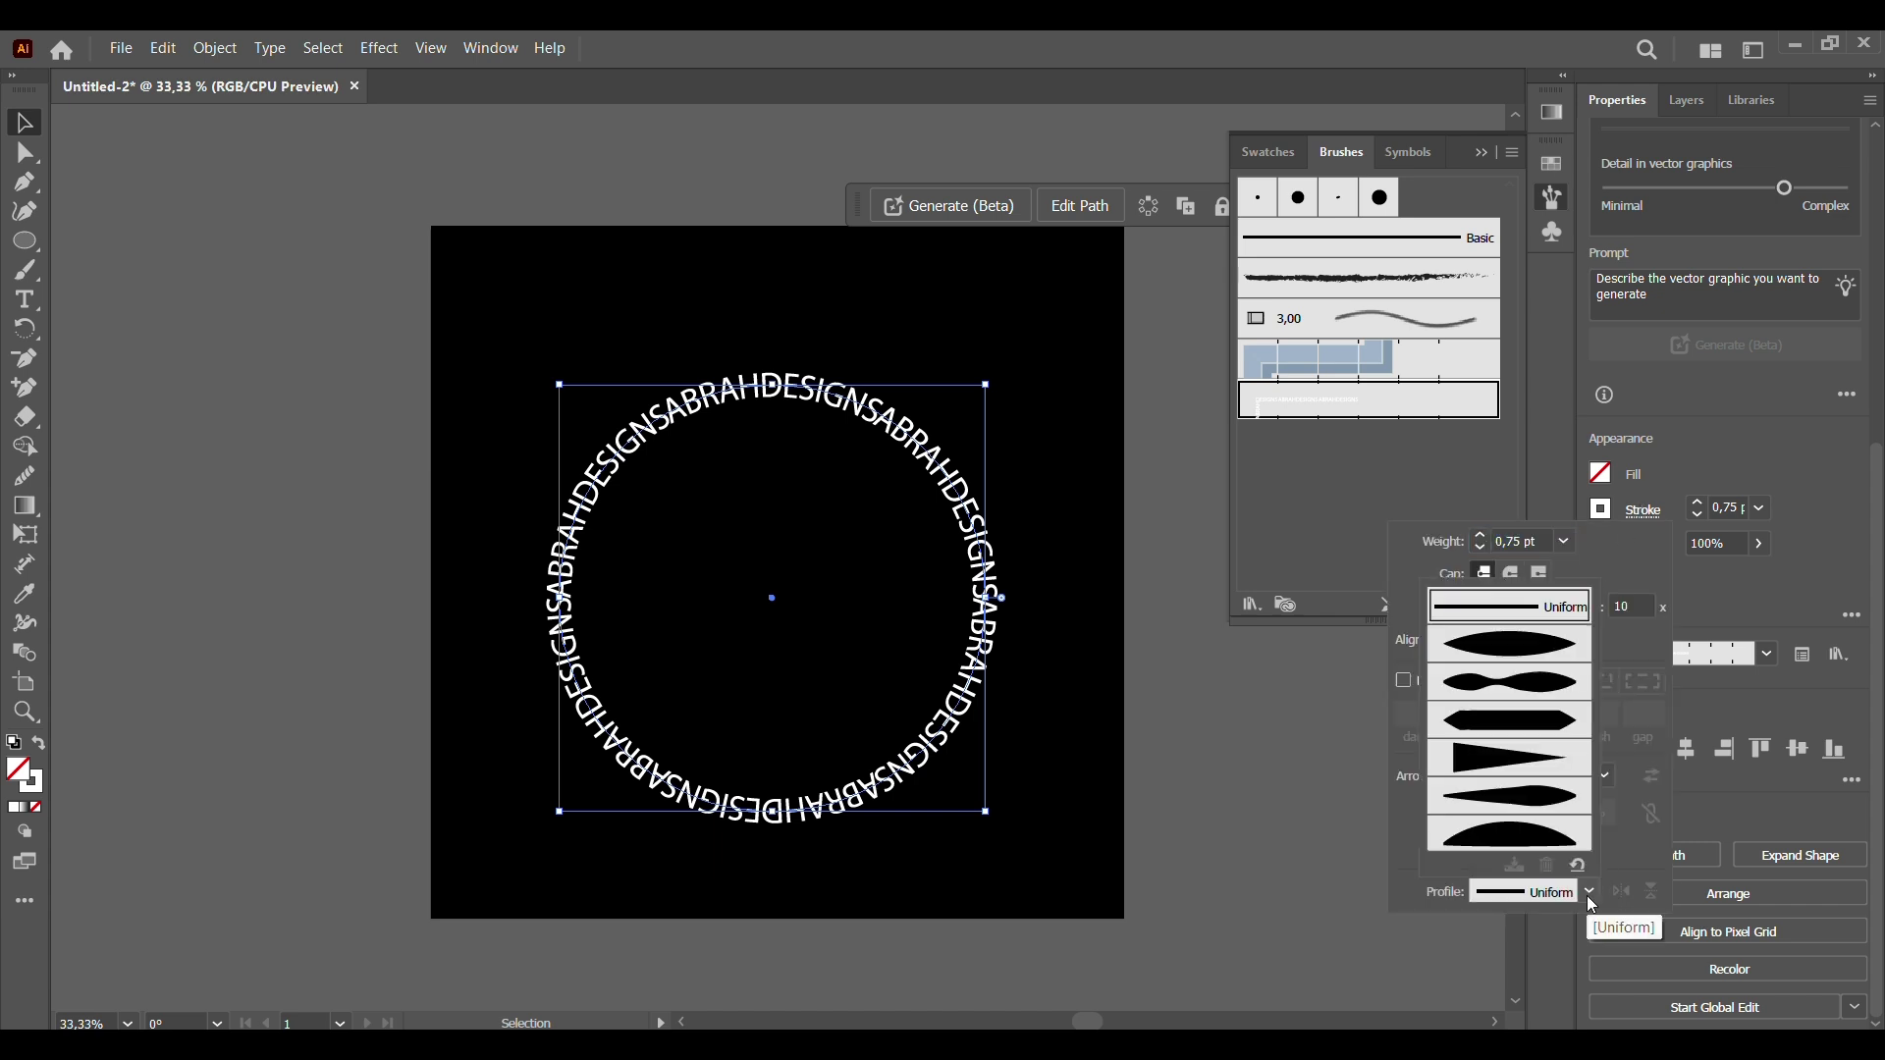
left_click(1529, 759)
left_click(1751, 447)
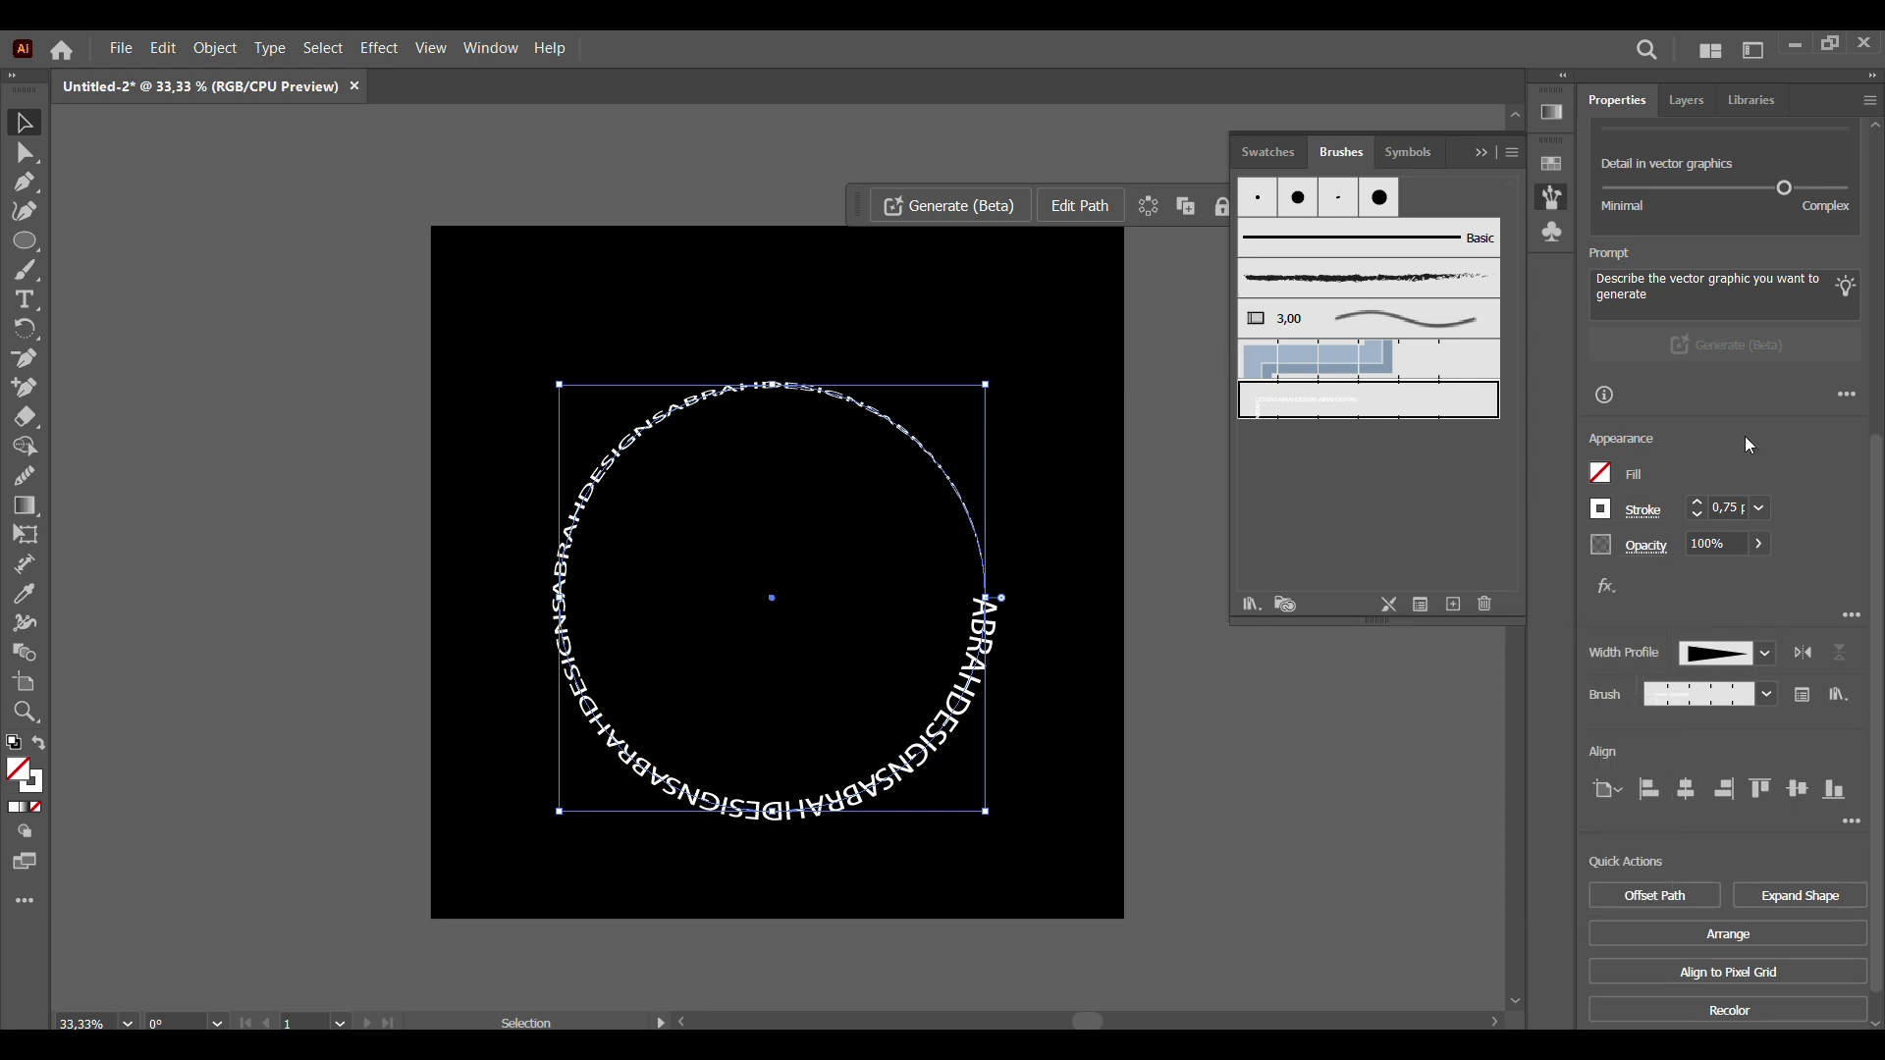
left_click(1489, 154)
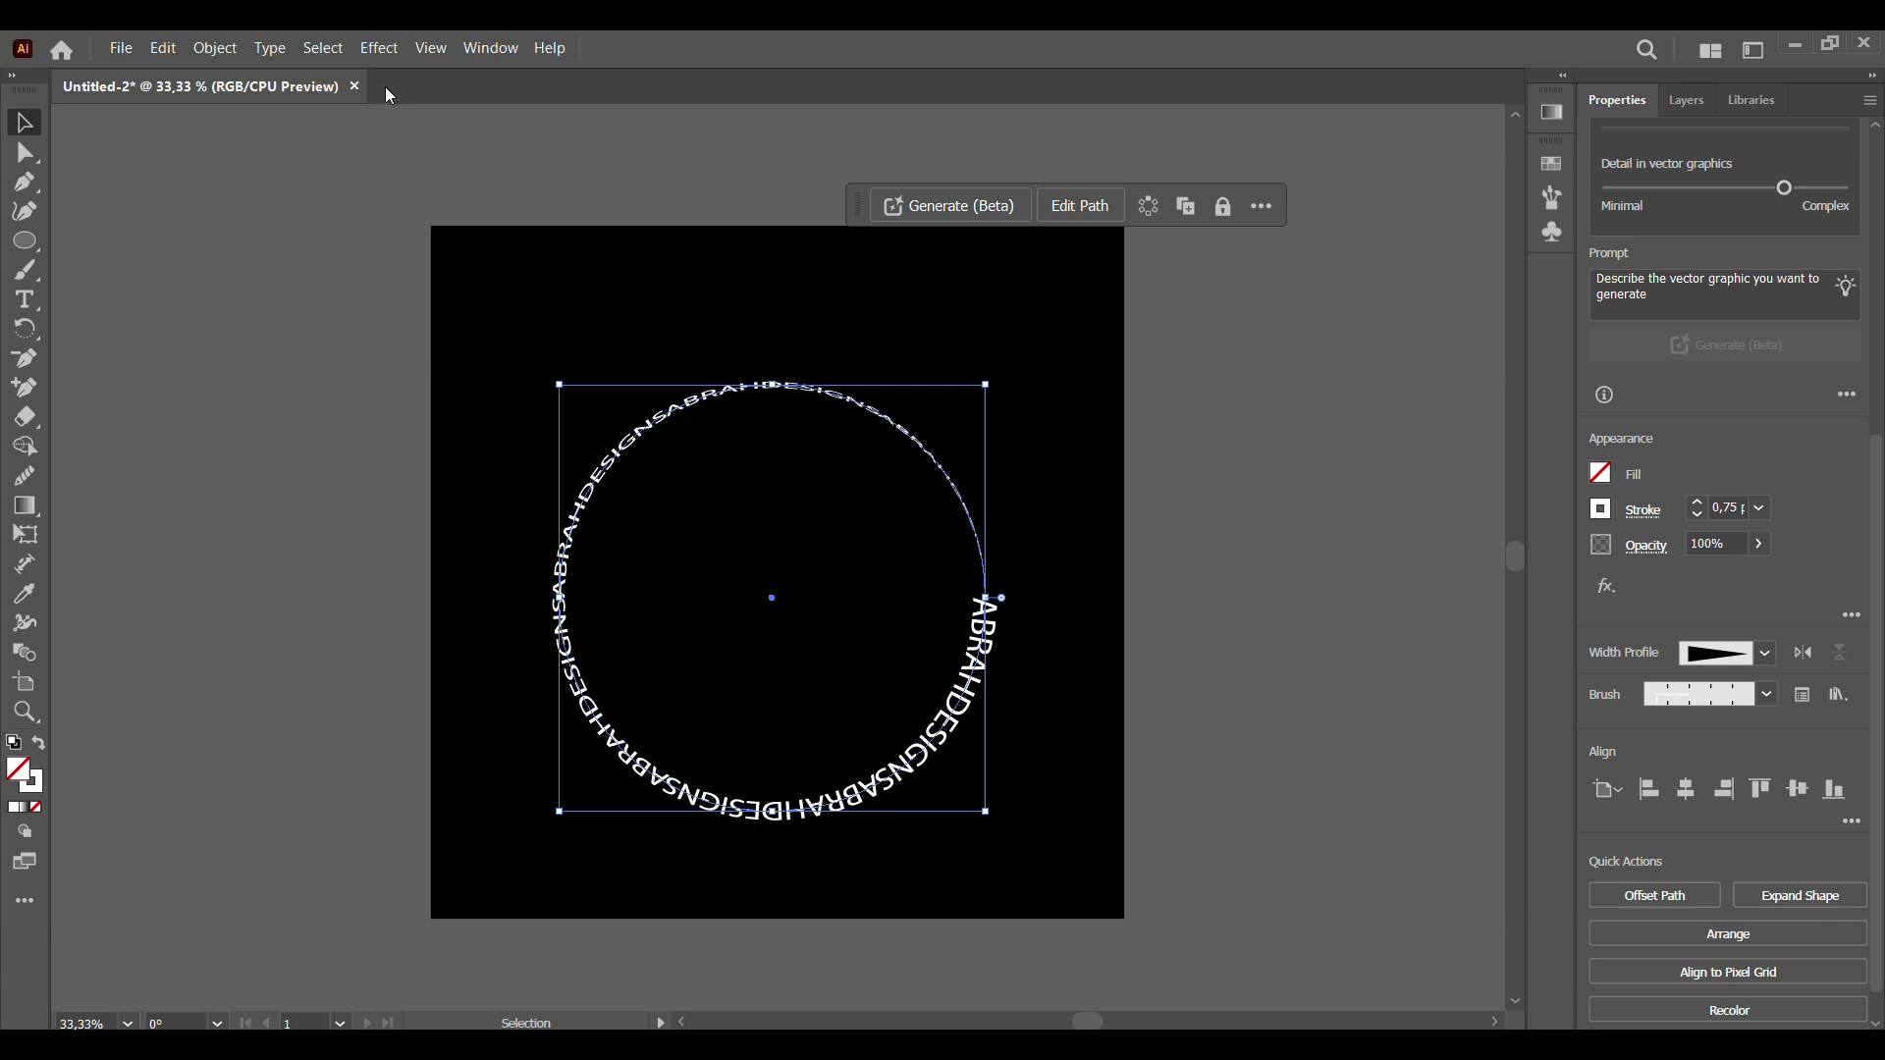
Step: Start a Distort & Transform Transform effect on the circle with horizontal and vertical scale at 90%
left_click(376, 49)
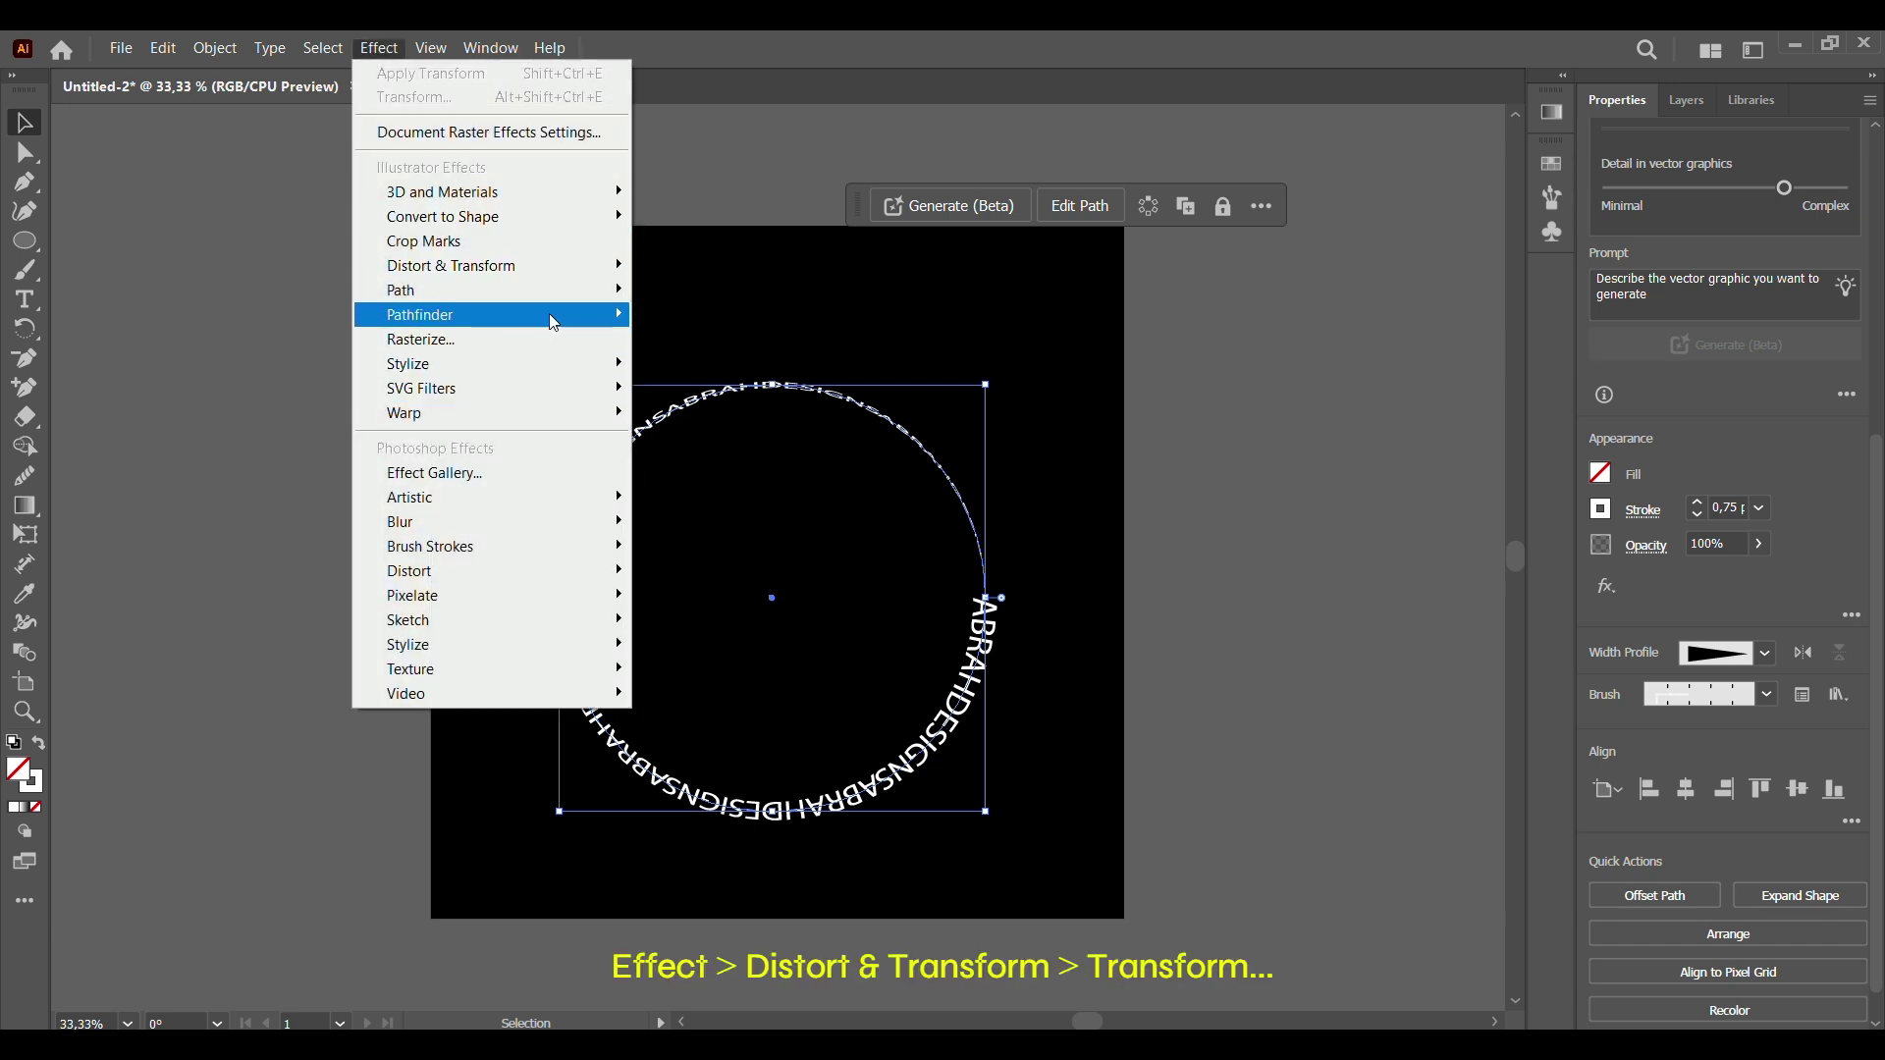
mouse_move(616, 261)
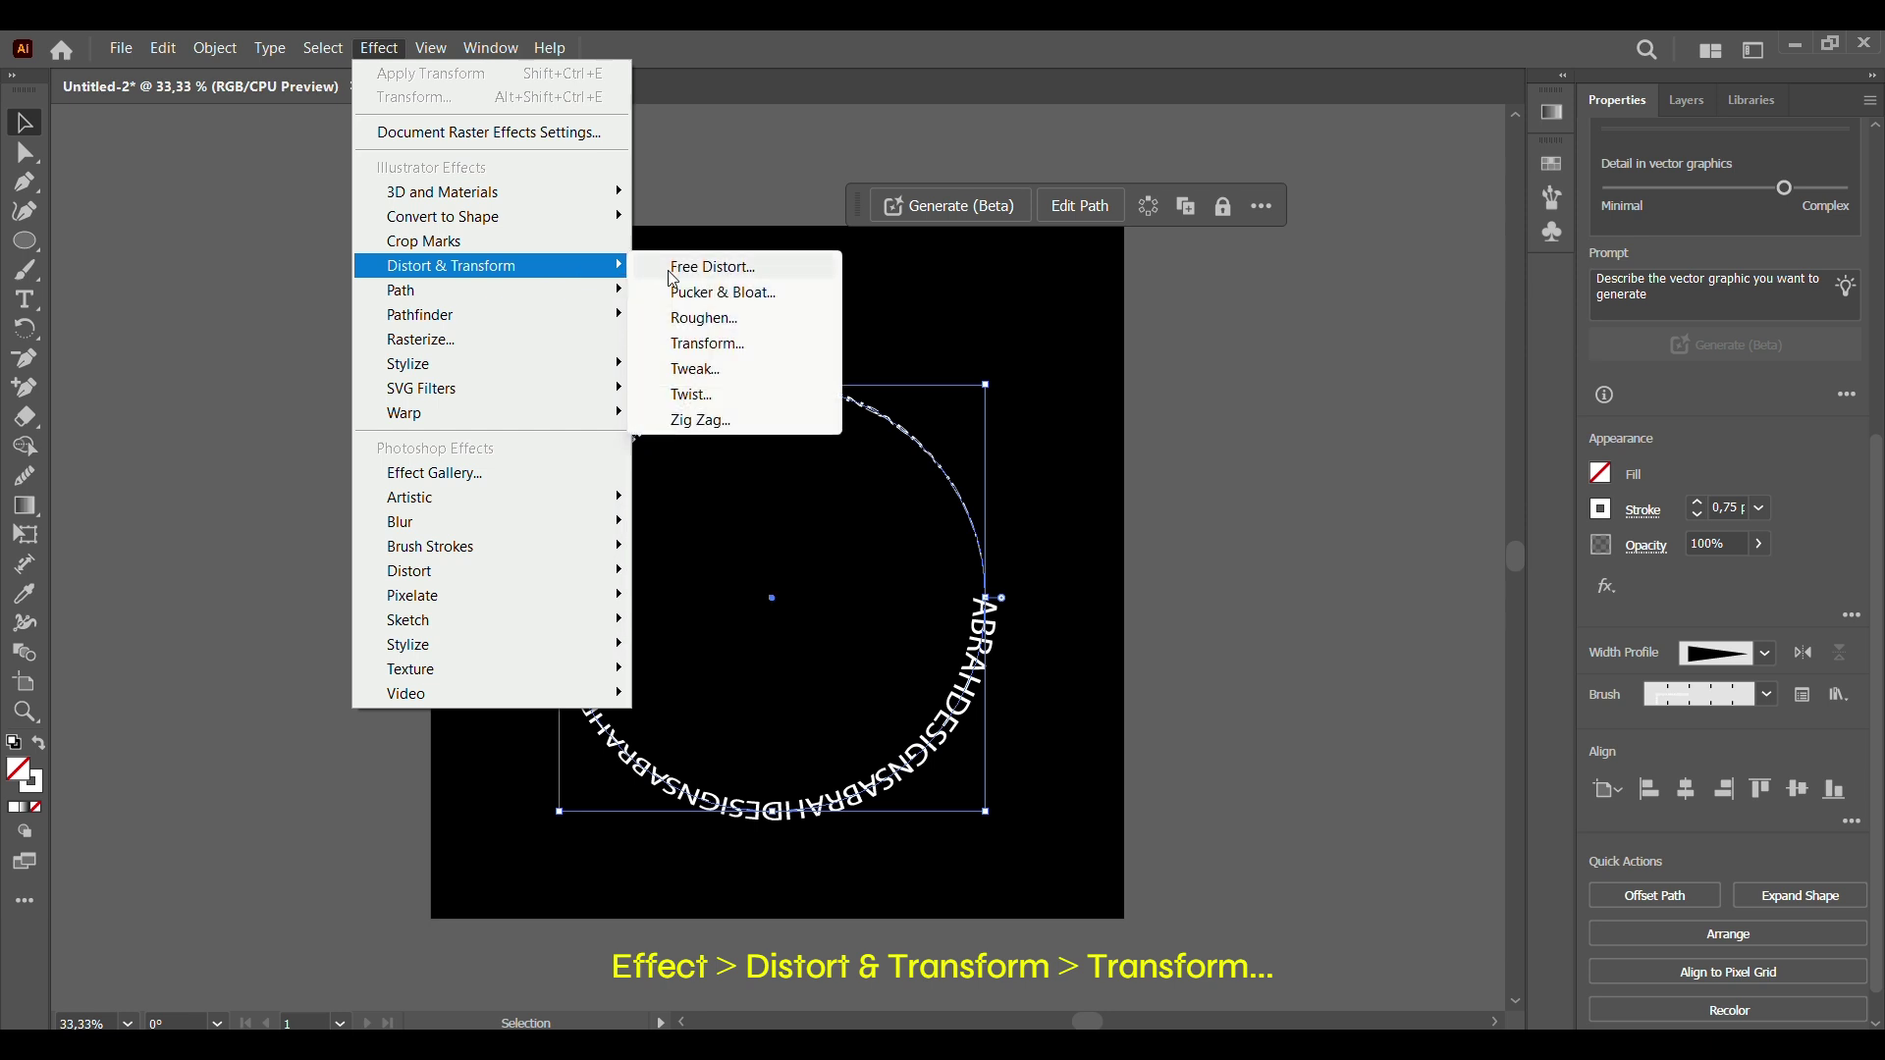
left_click(721, 346)
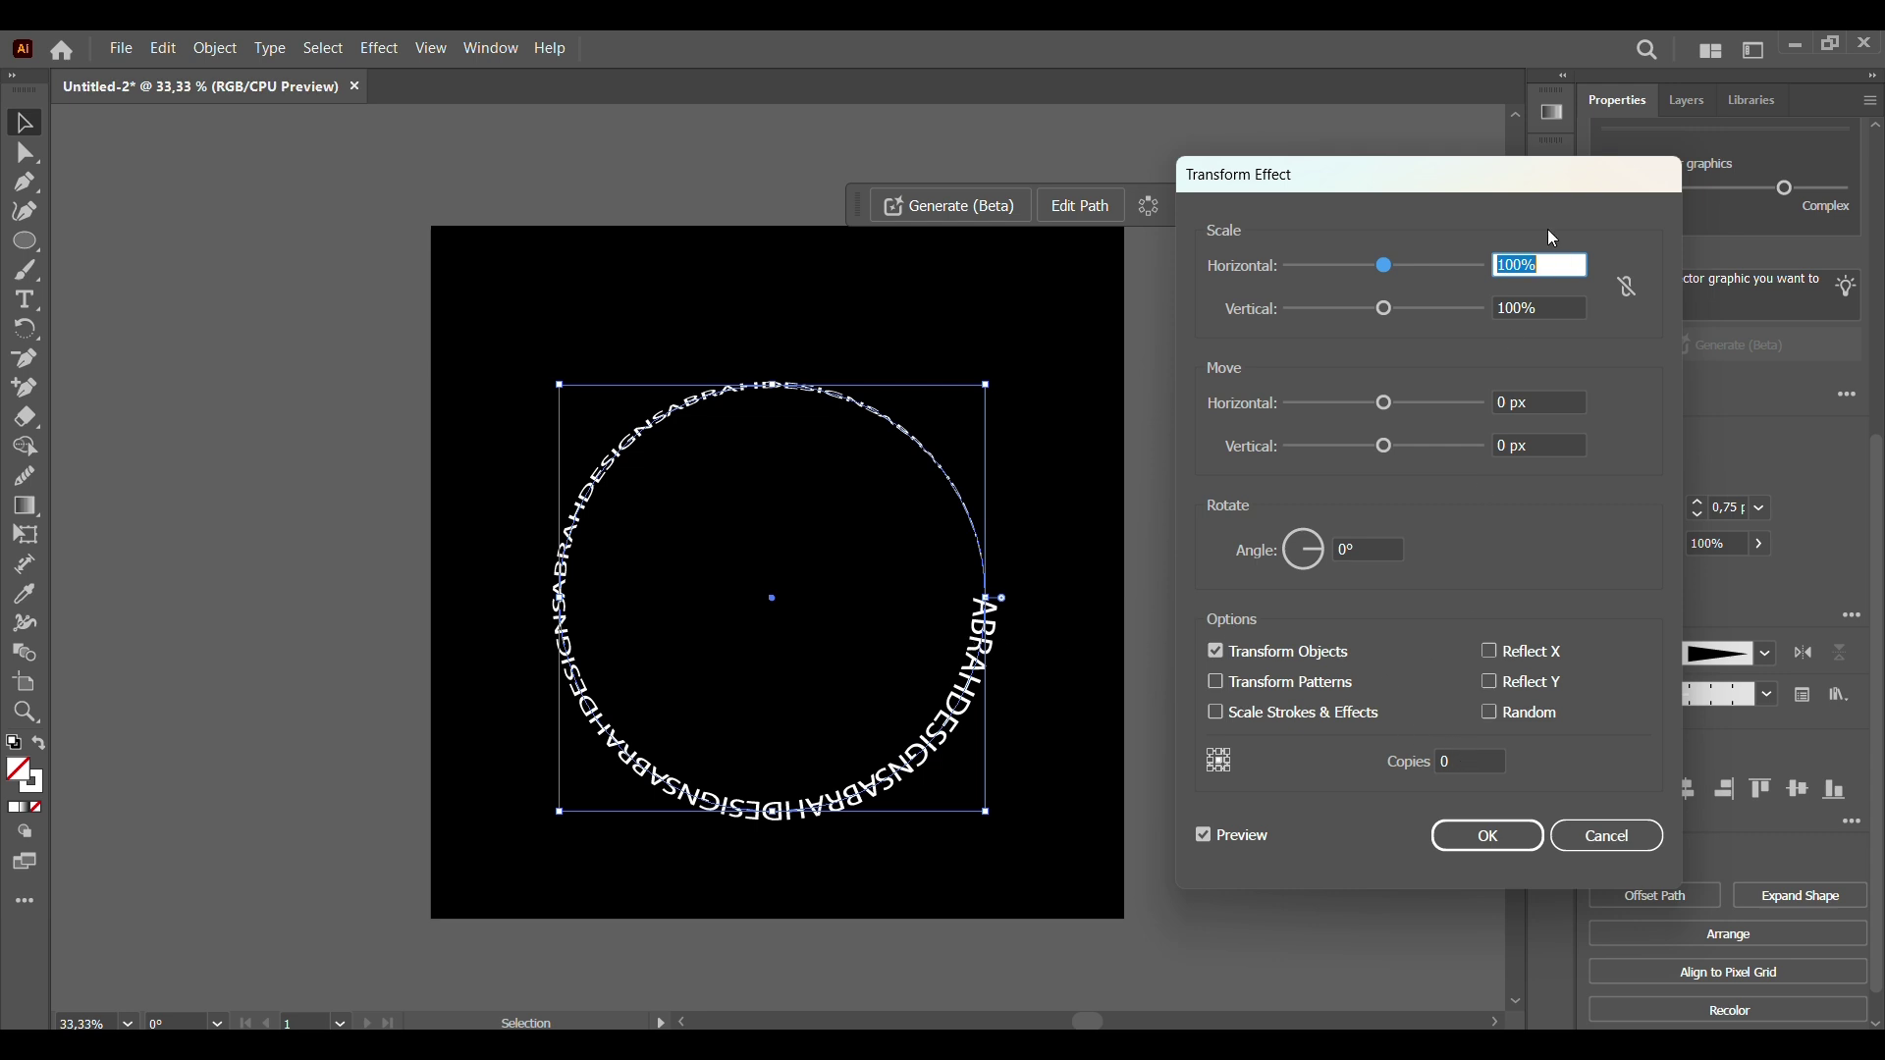
left_click(1518, 260)
key("BackSpace")
key("BackSpace")
left_click(1517, 311)
key("BackSpace")
key("BackSpace")
type("9")
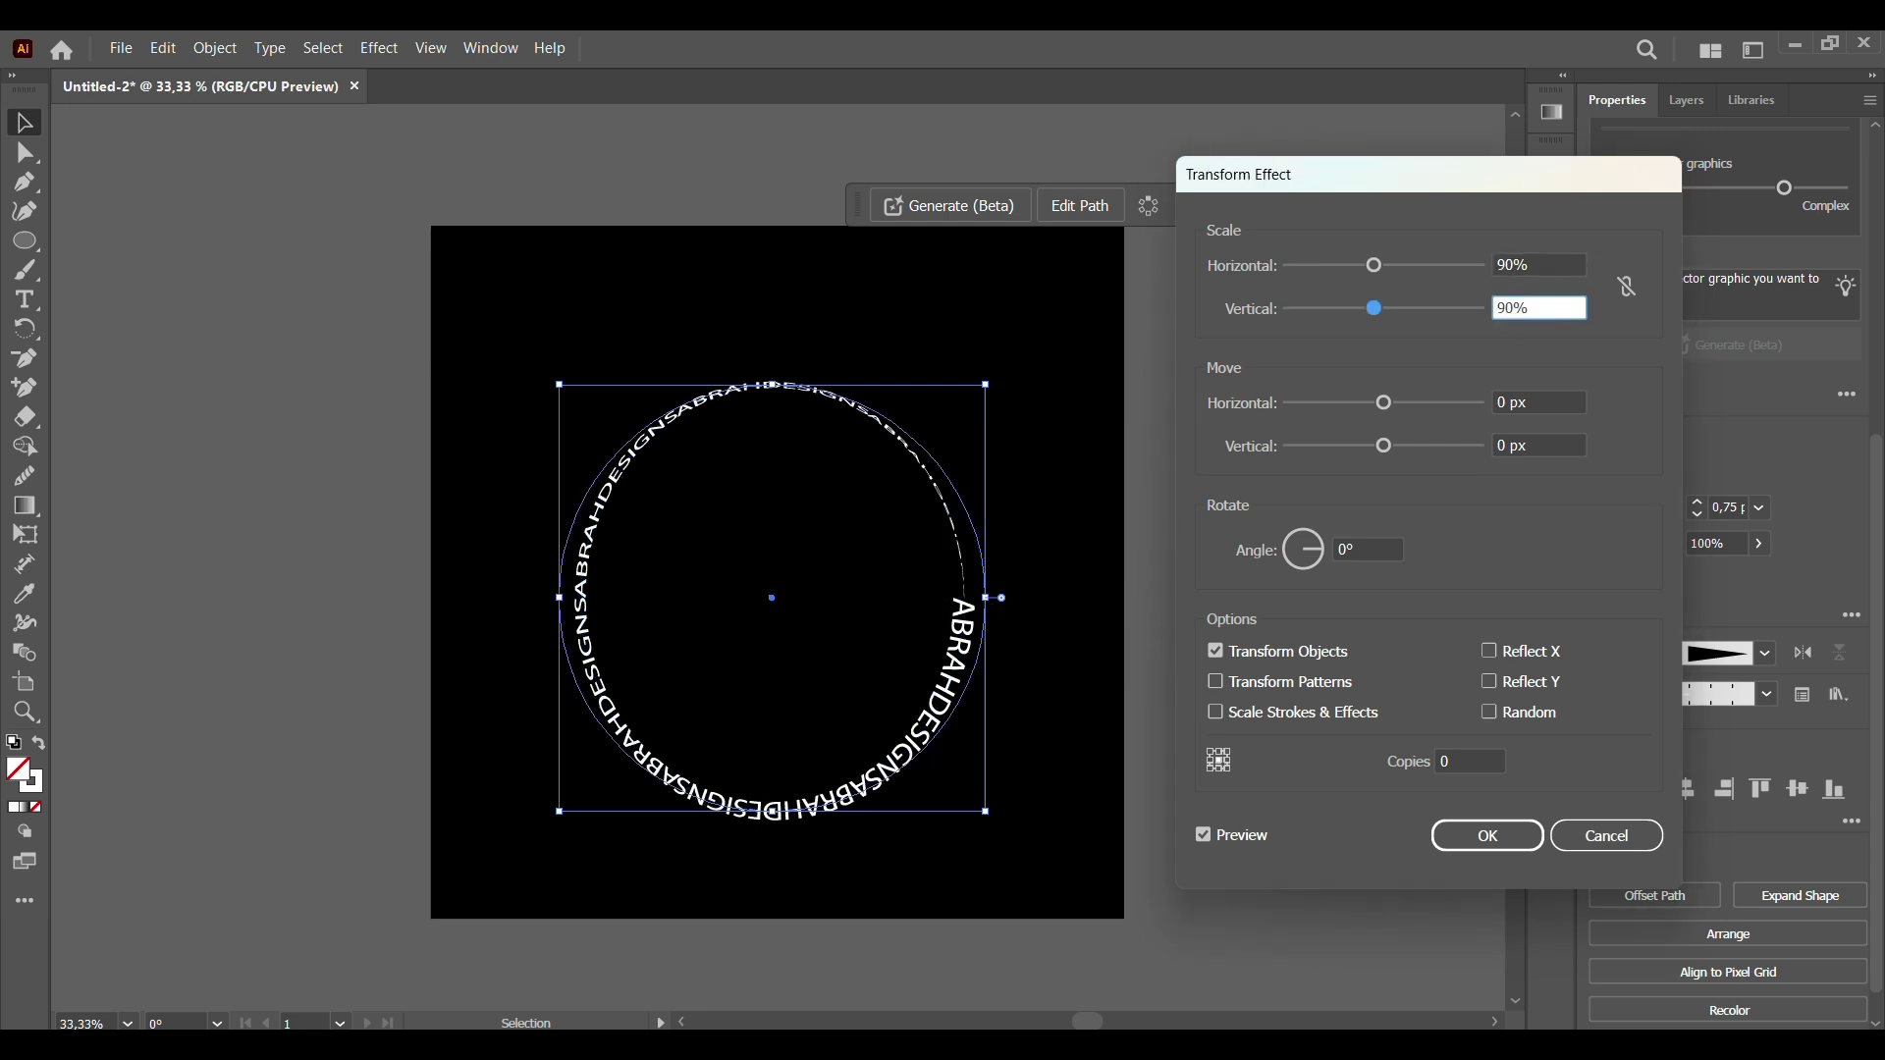
Step: Set the effect's rotation angle to 10° and apply it with enough copies to spiral the text rings into the circle's centre
left_click(1323, 552)
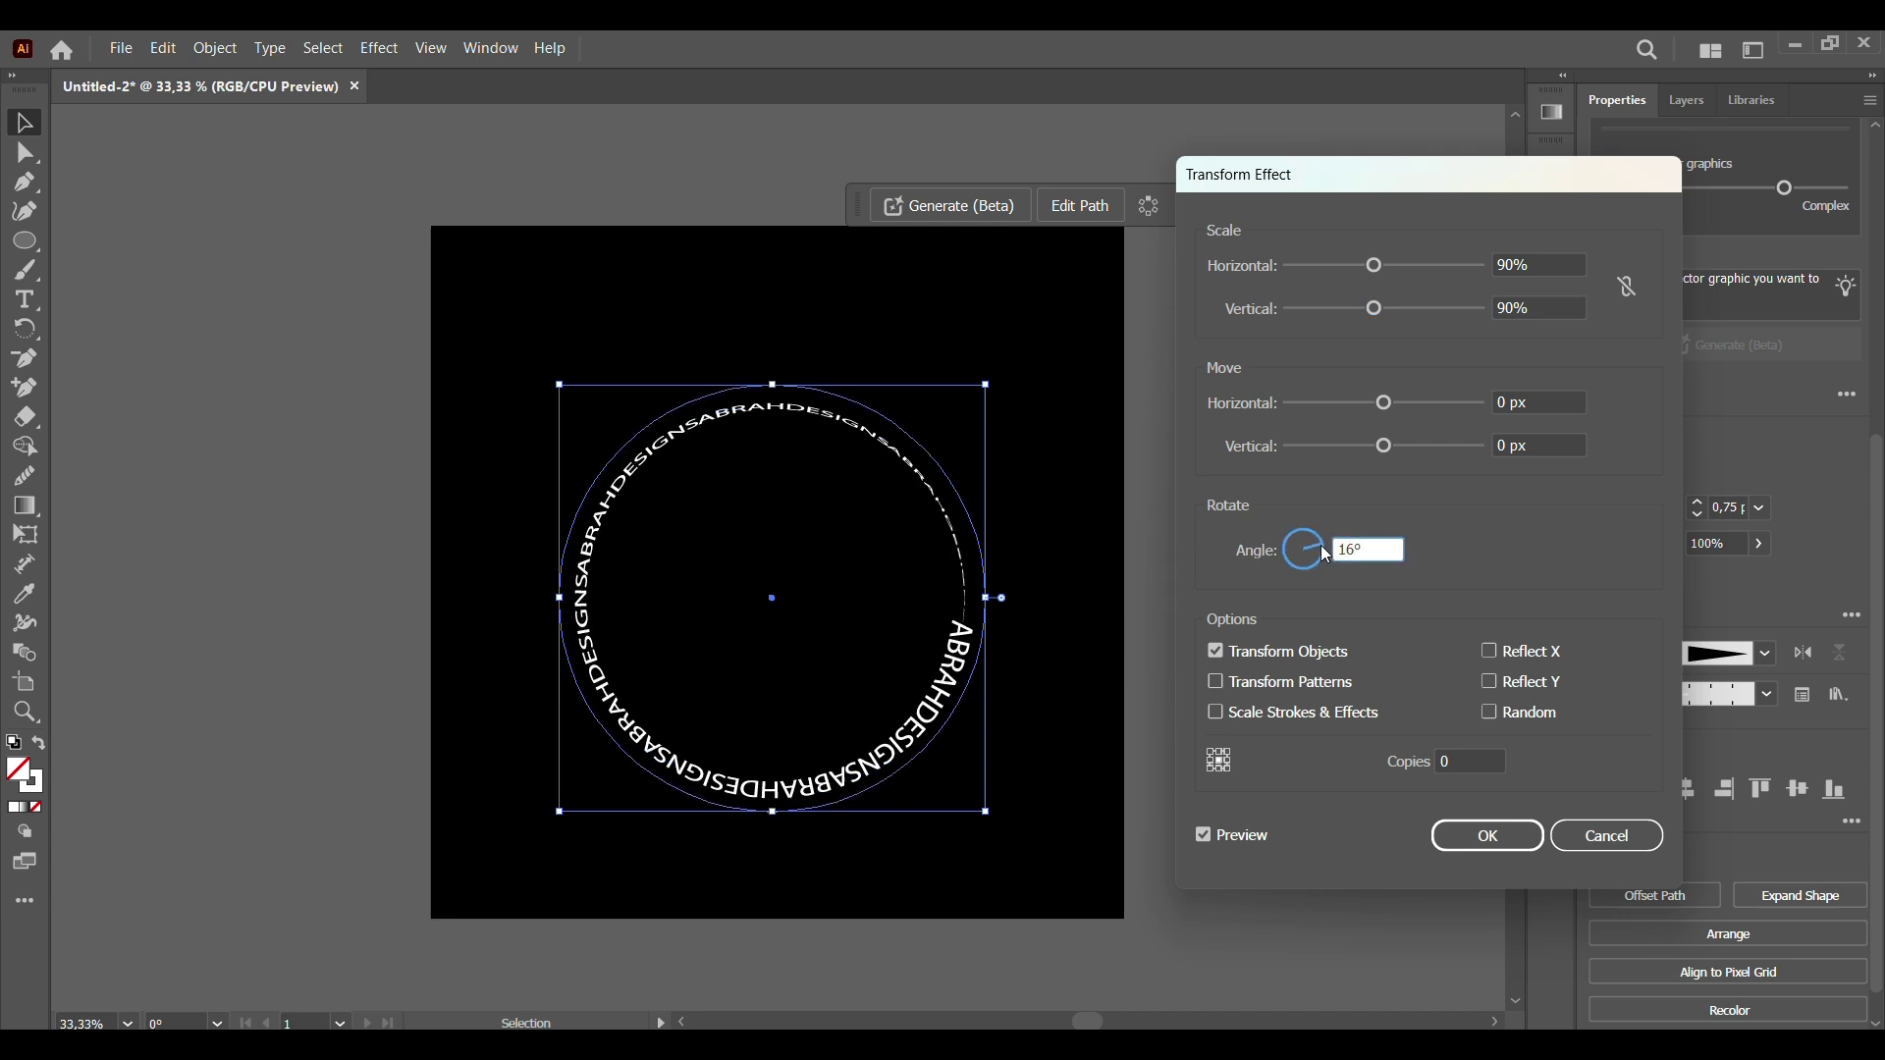
key("Down")
key("Down")
key("Down")
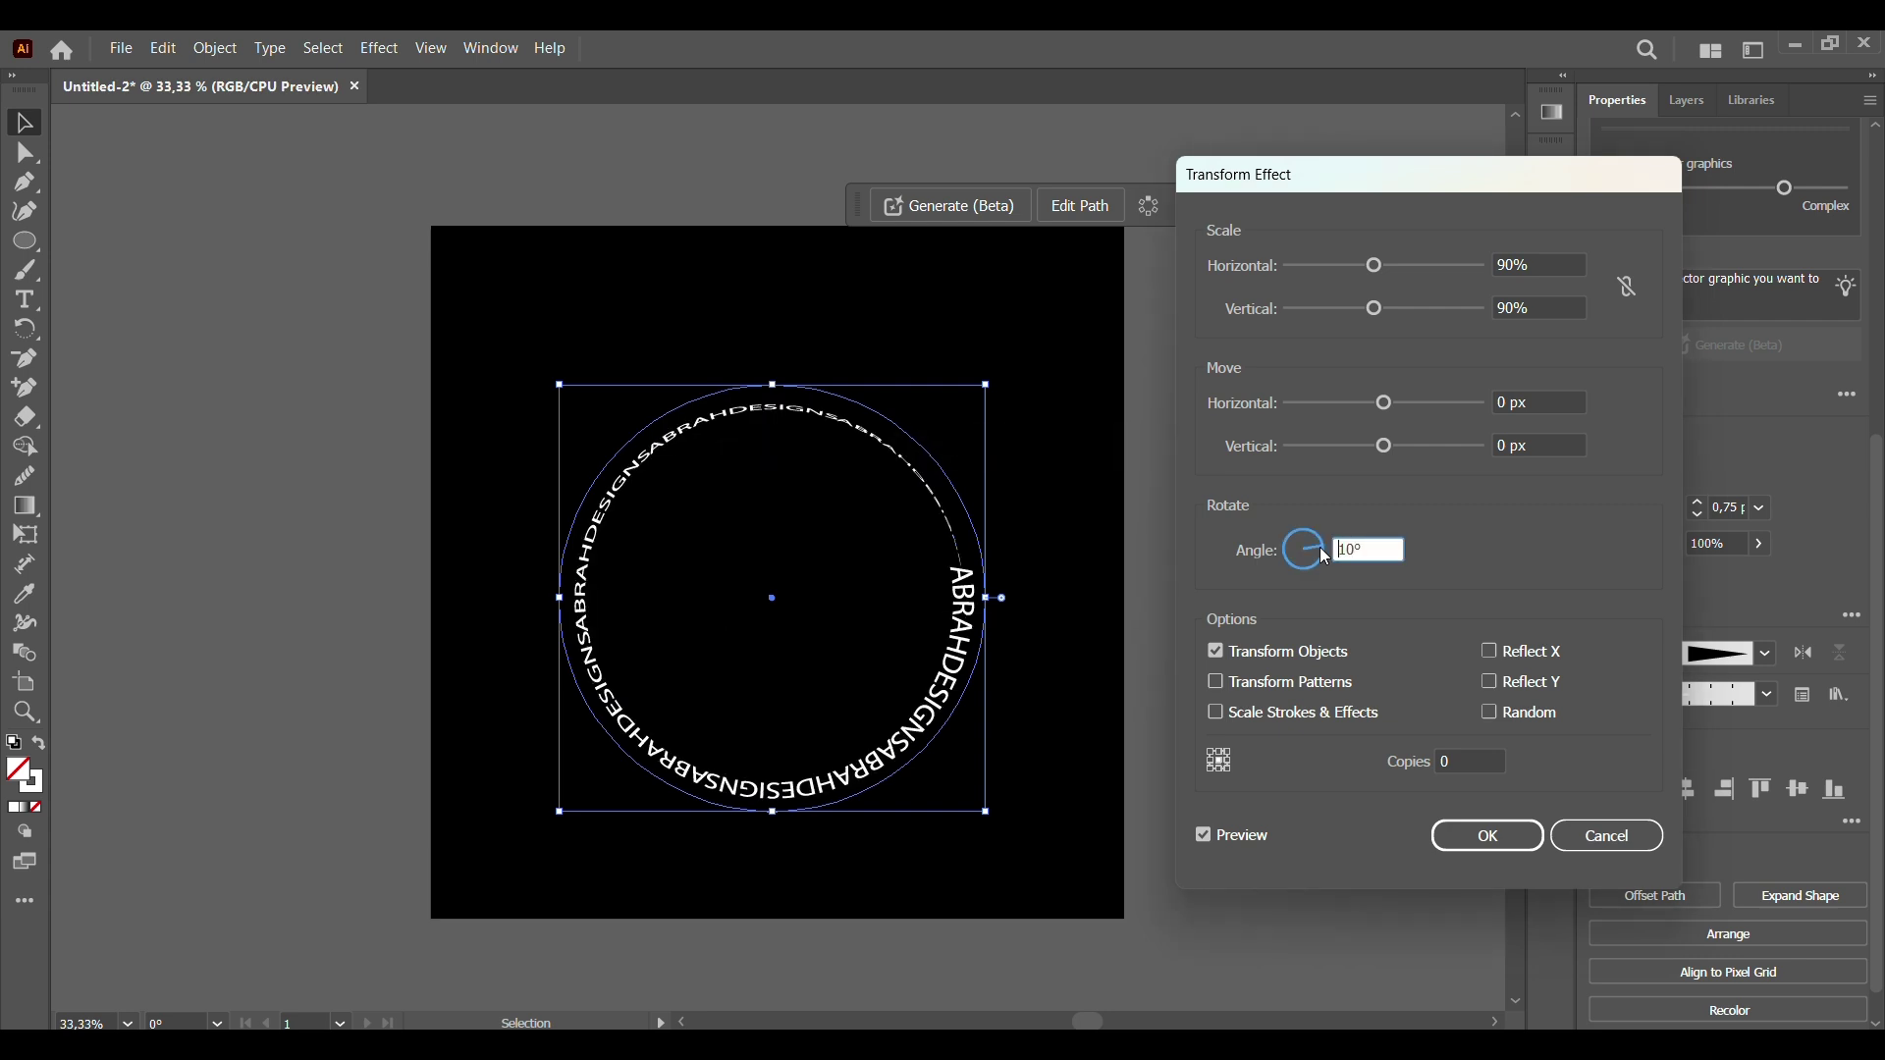
left_click(1460, 761)
key("BackSpace")
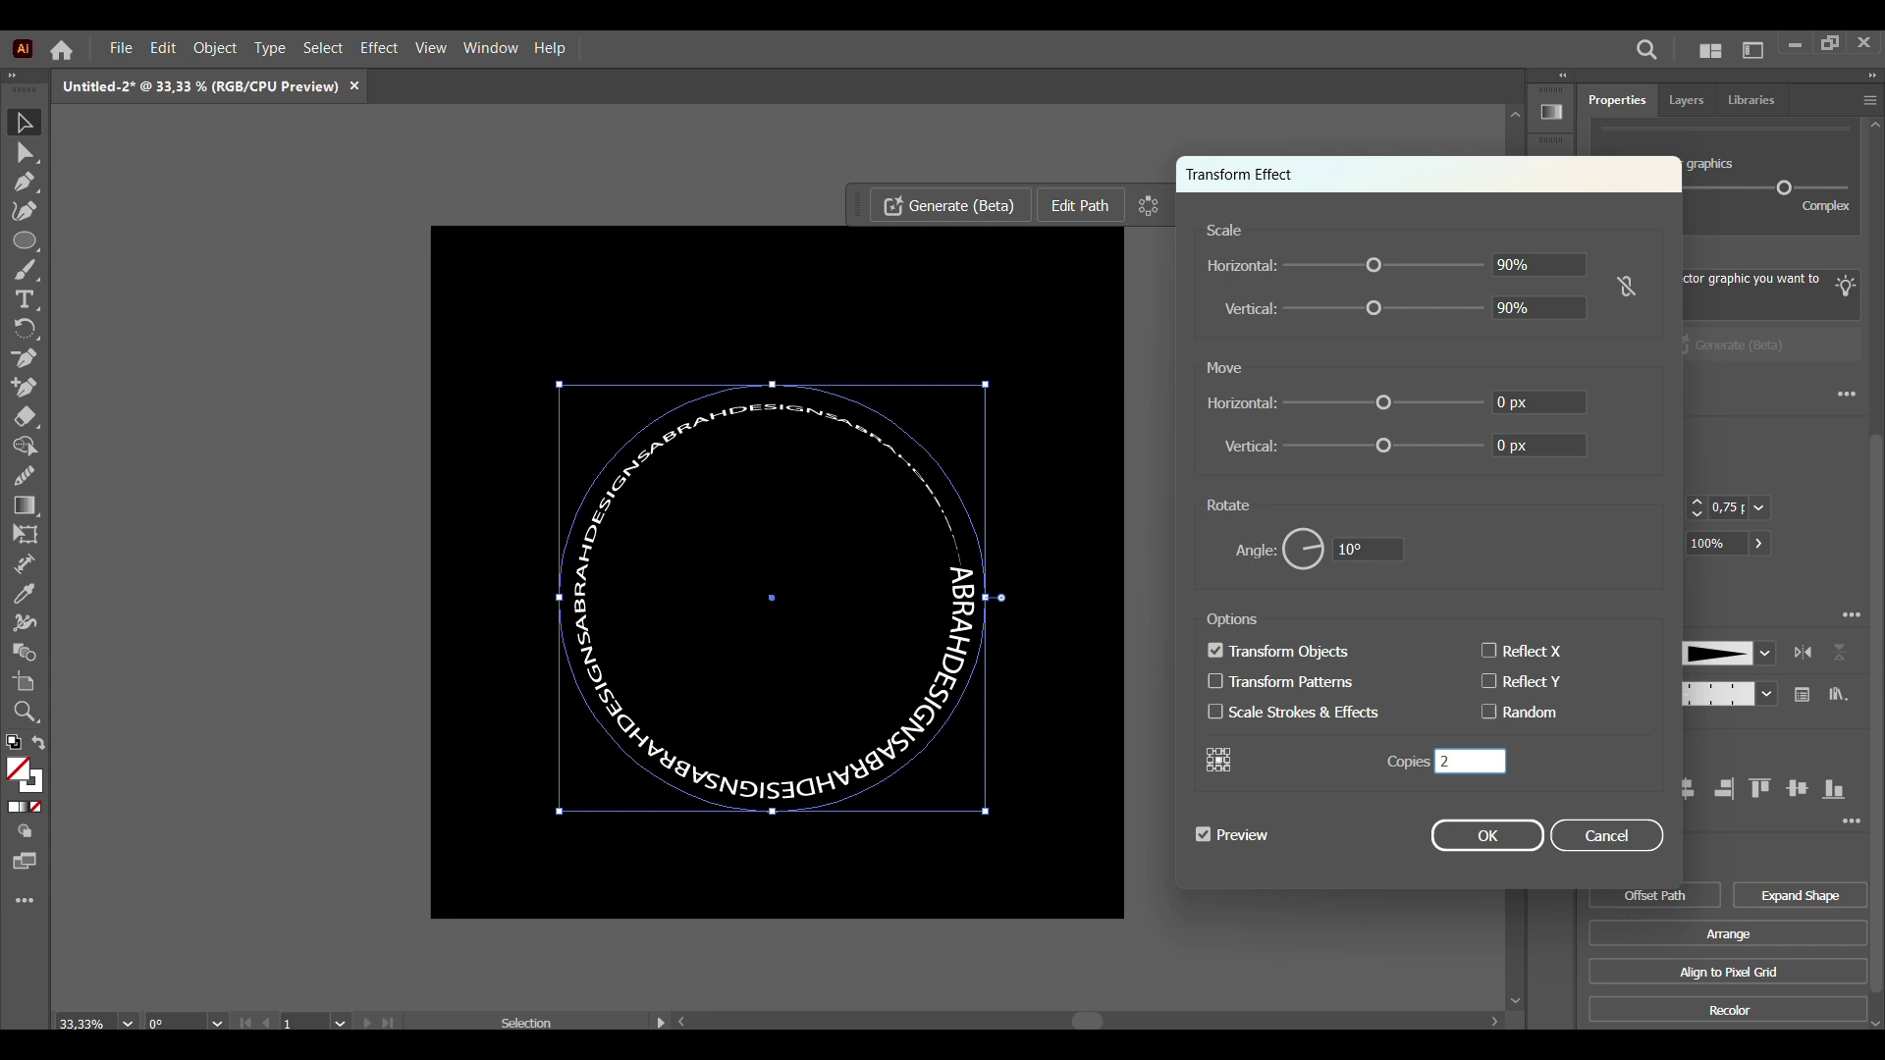
left_click(1456, 836)
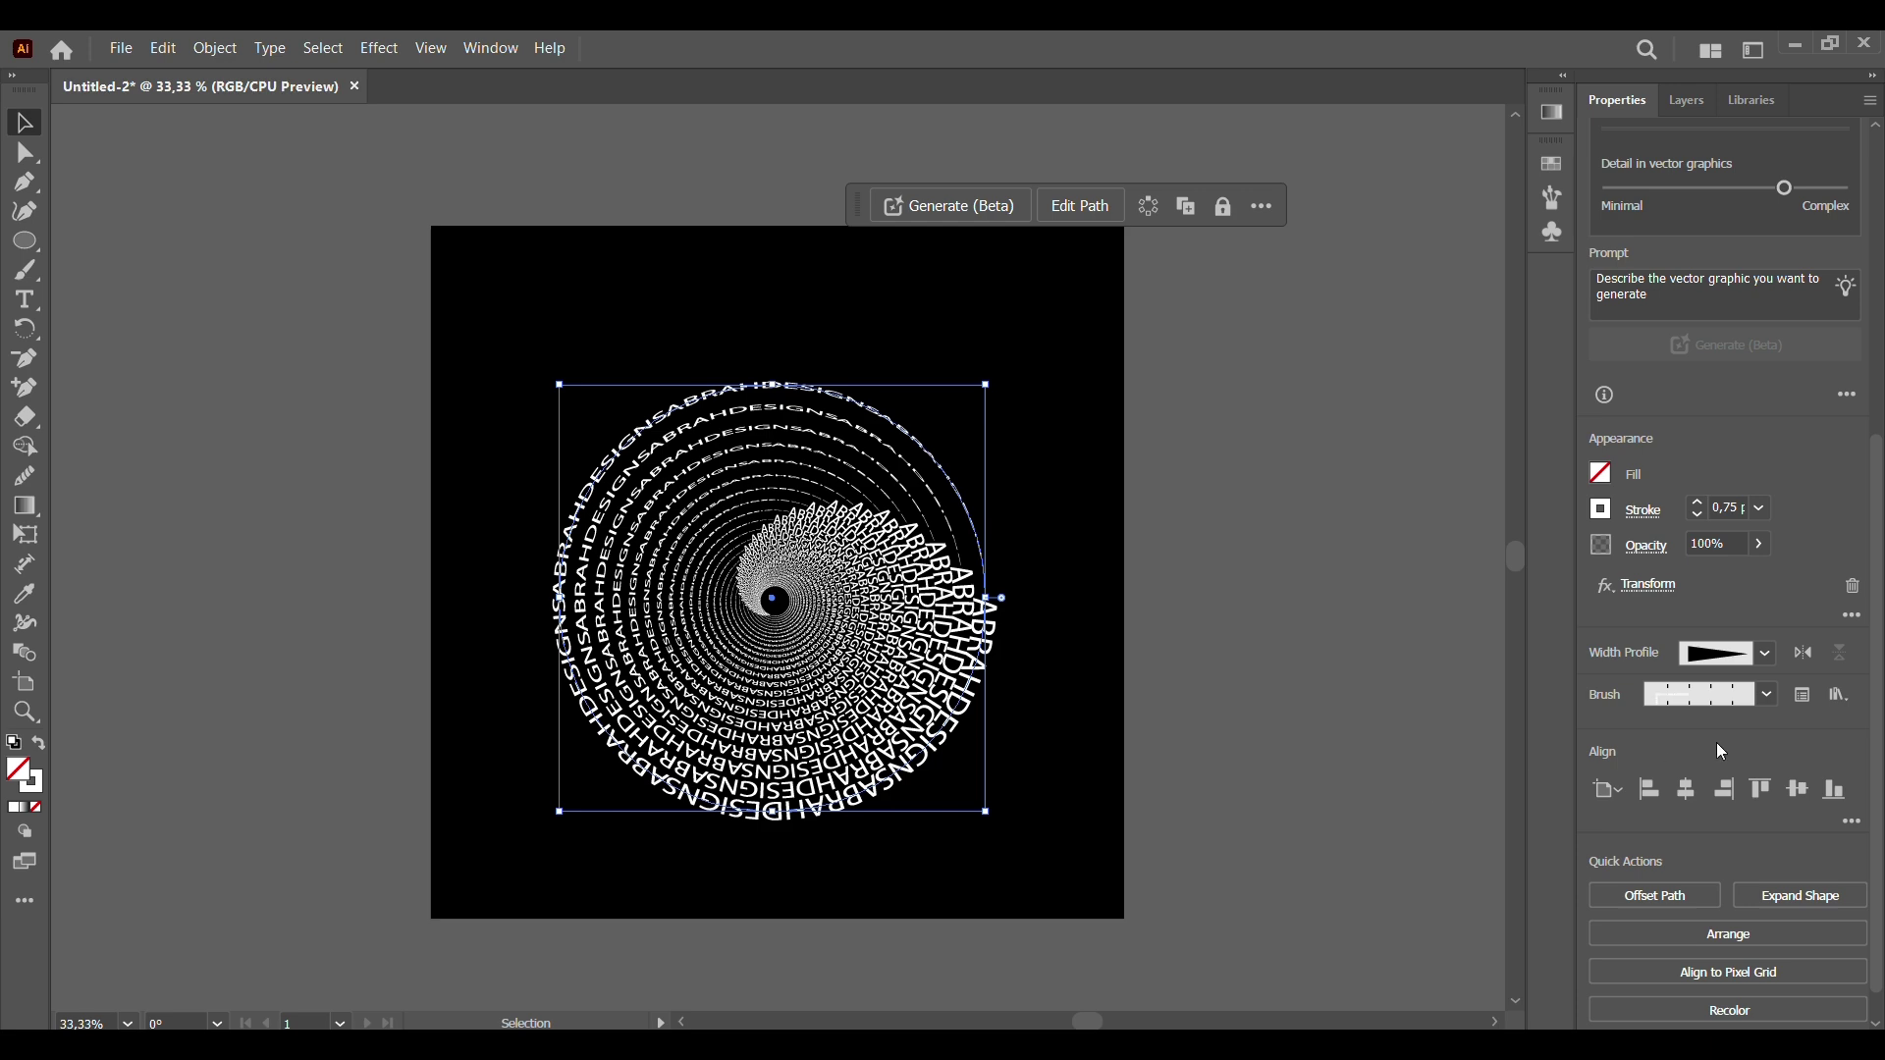
Step: Reduce the circle's stroke weight to 0.5 pt to thin the spiralling text and deselect it
left_click(1695, 517)
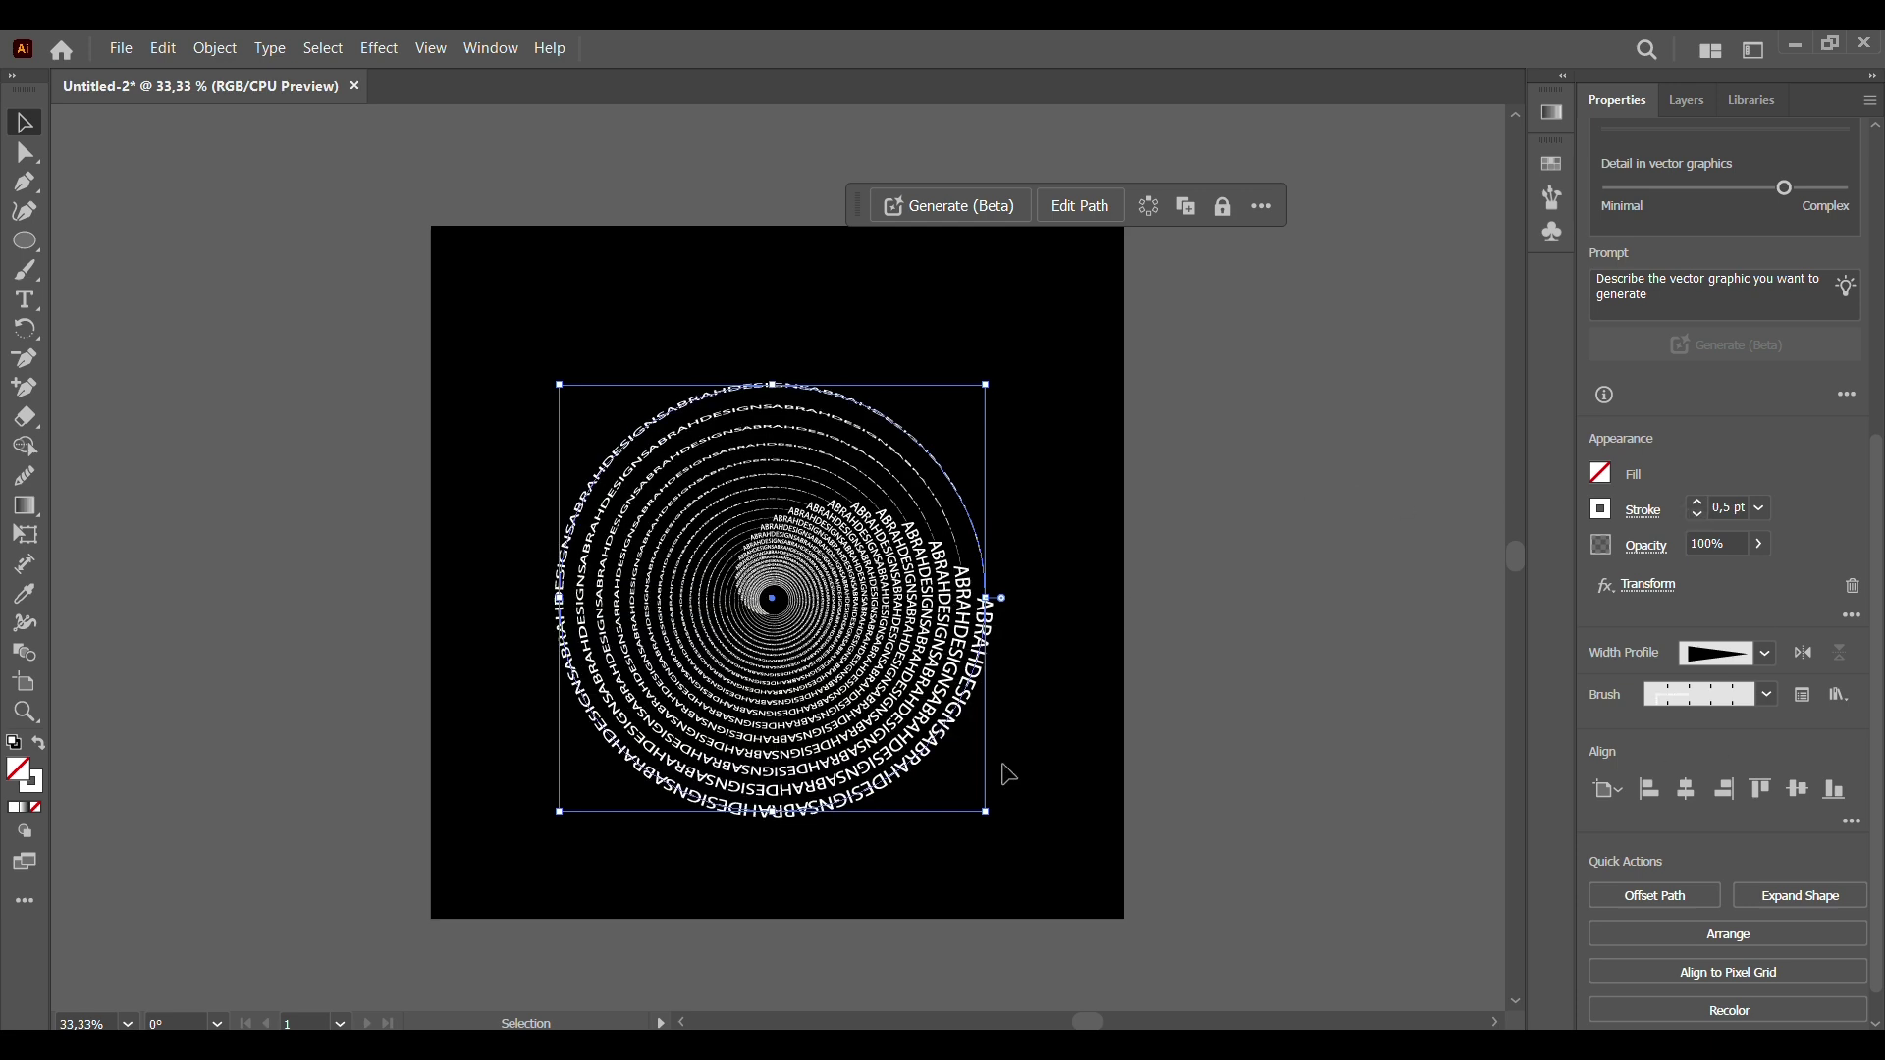
left_click(993, 819)
scroll(962, 762, "up", 2)
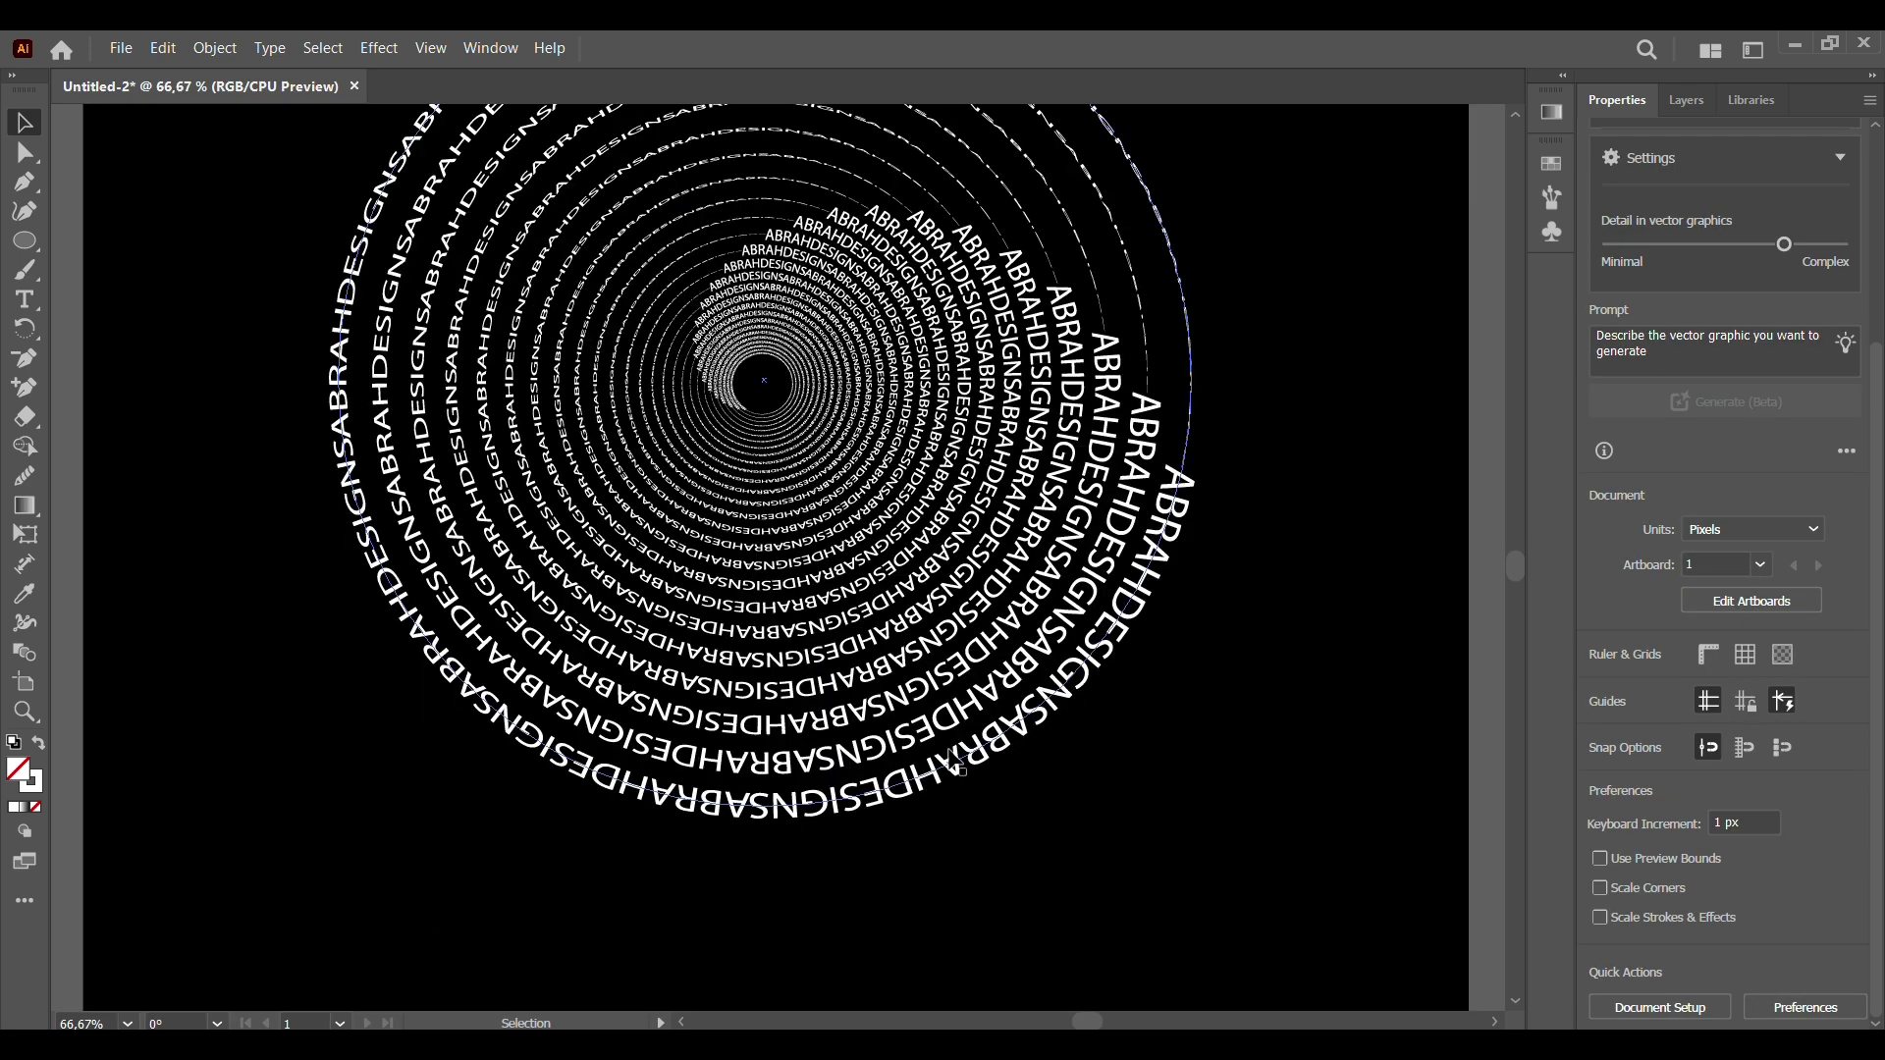
Step: Expand the appearance of the spiral circle so the text rings become editable outlines
scroll(958, 765, "up", 2)
left_click(958, 766)
left_click(215, 48)
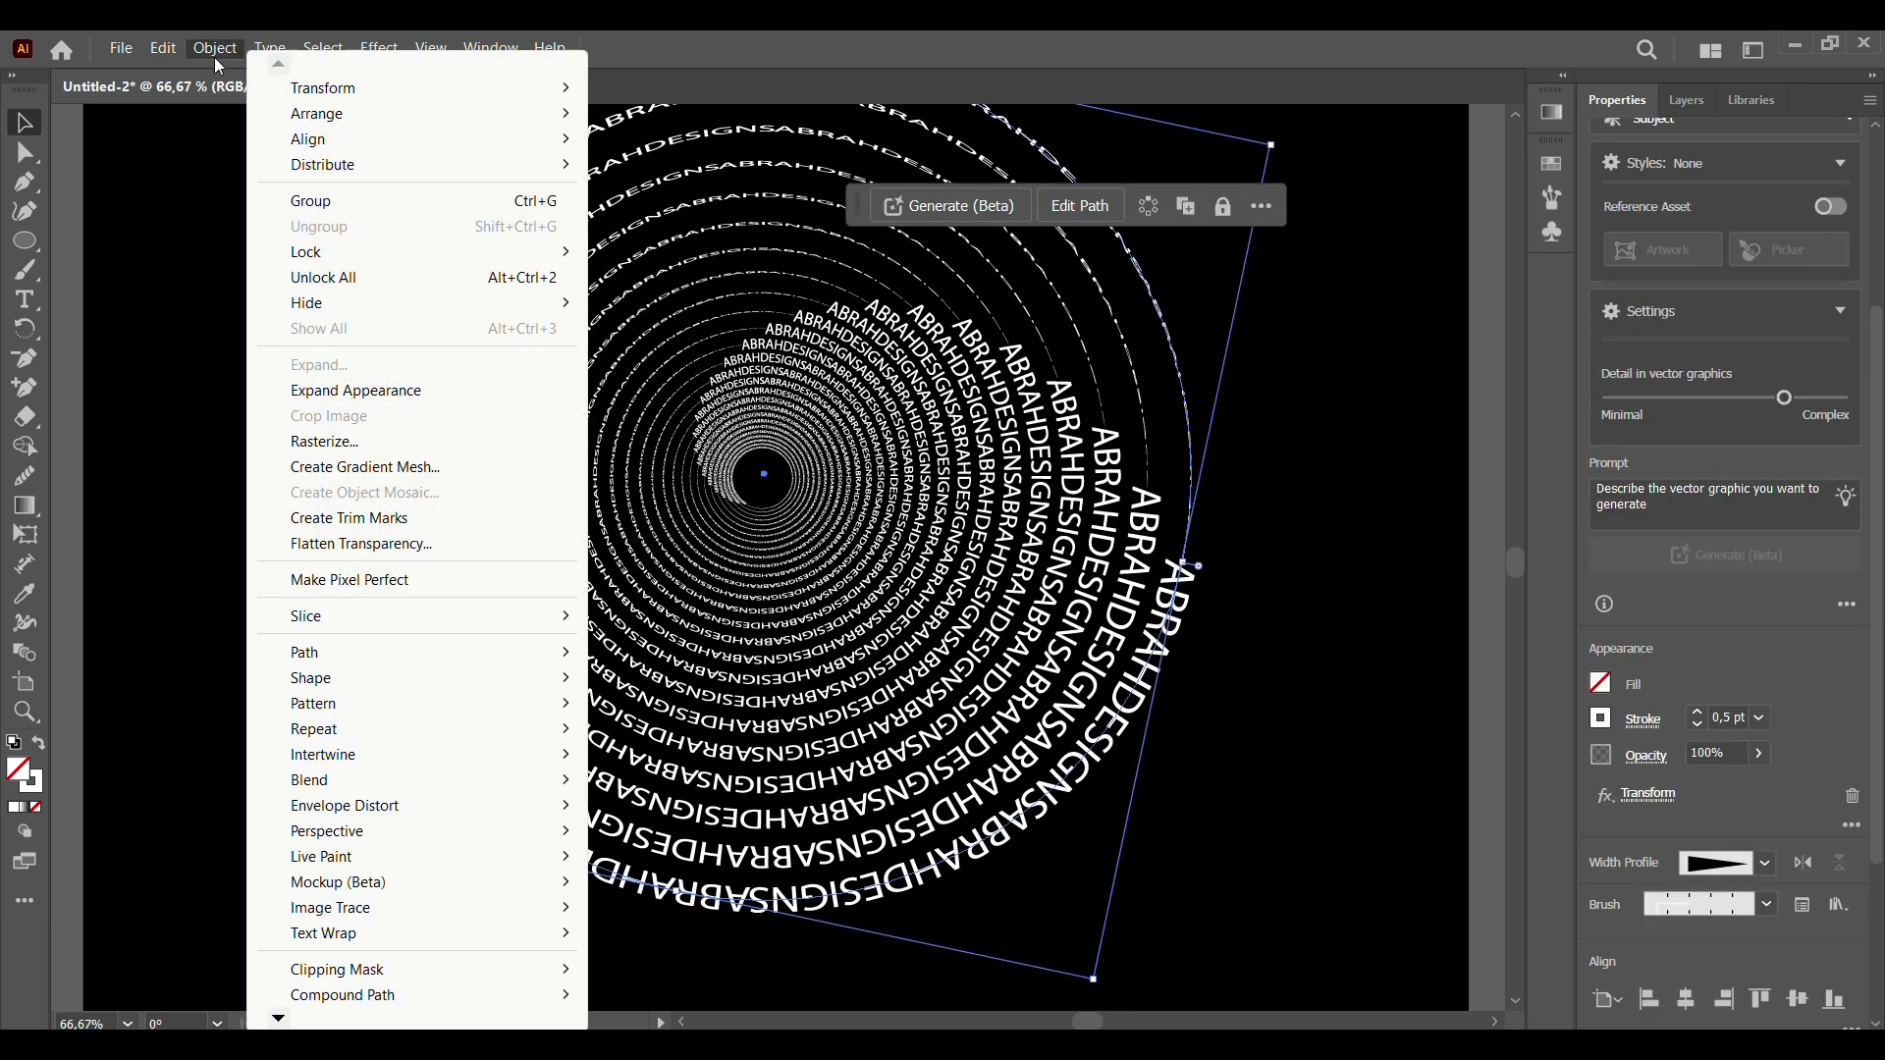
left_click(376, 390)
left_click(1325, 429)
Step: Select every other text ring from the outermost to the innermost and group them
left_click(1178, 604)
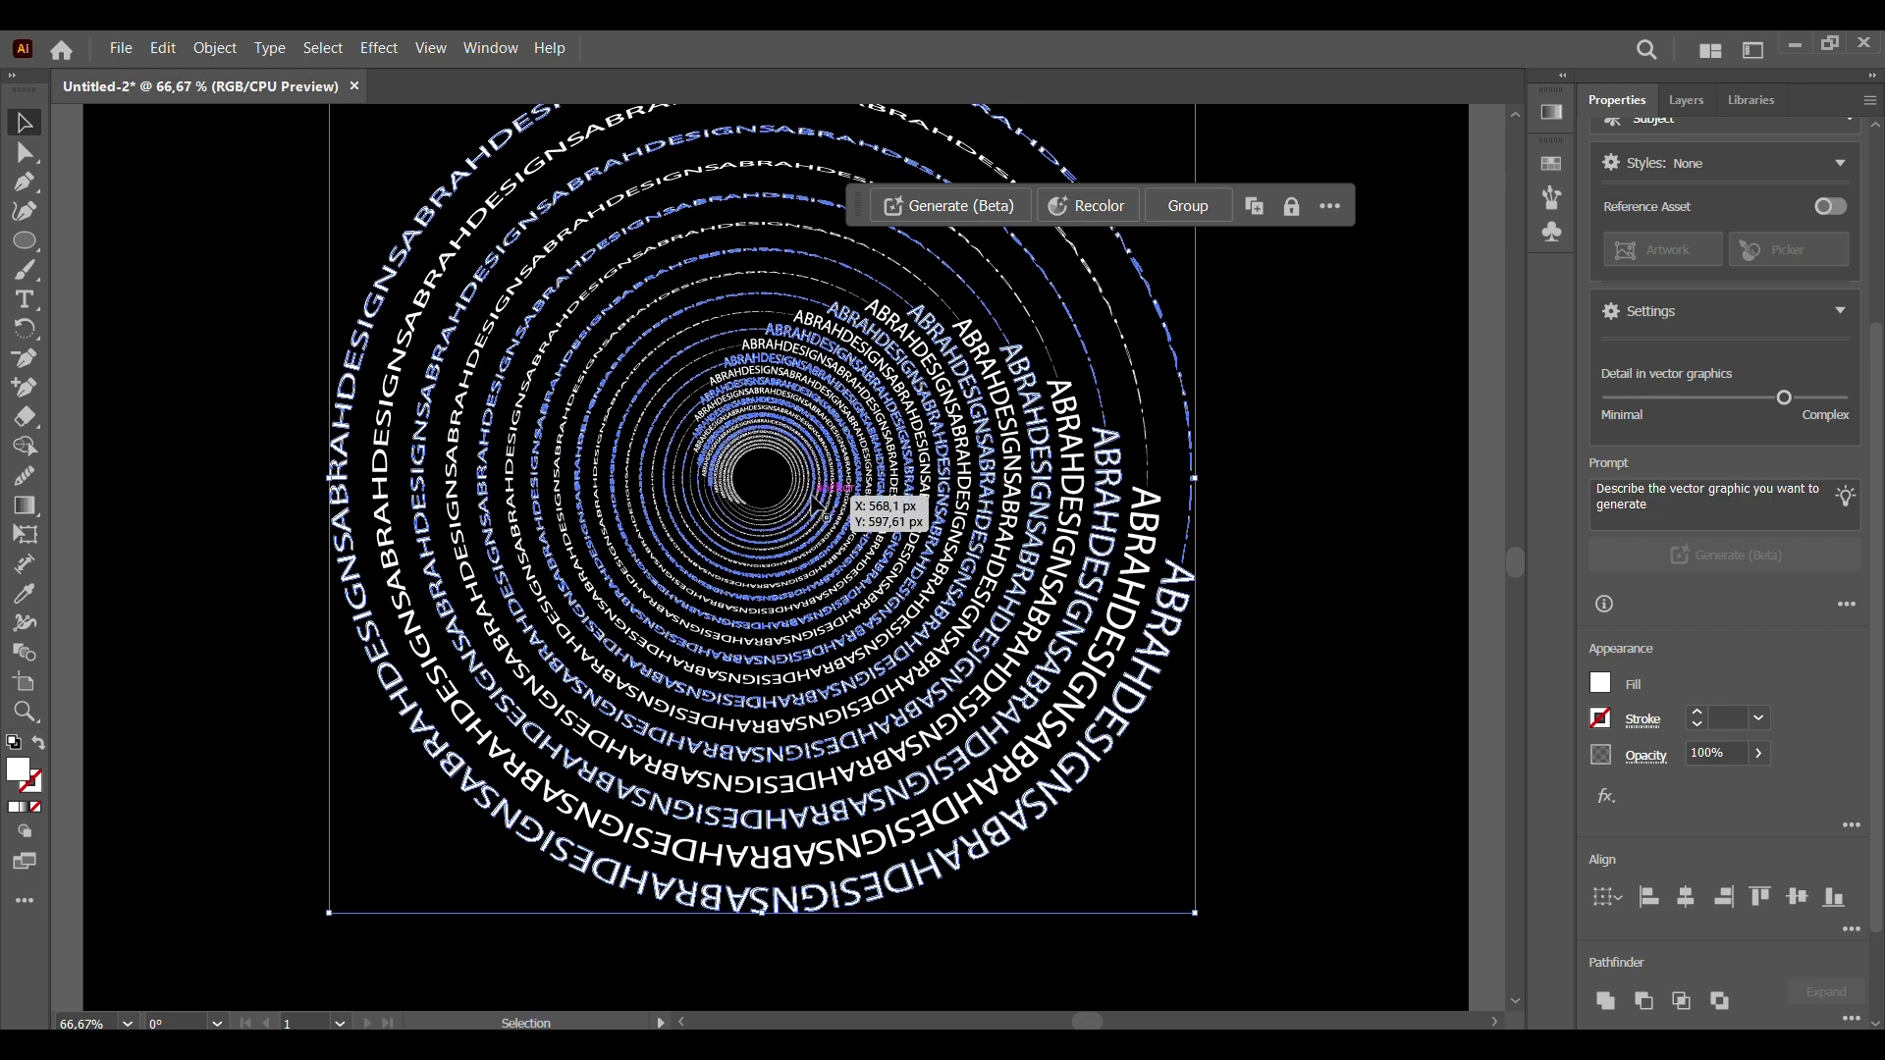
scroll(819, 511, "up", 5)
left_click(1033, 600, "shift")
left_click(981, 599, "shift")
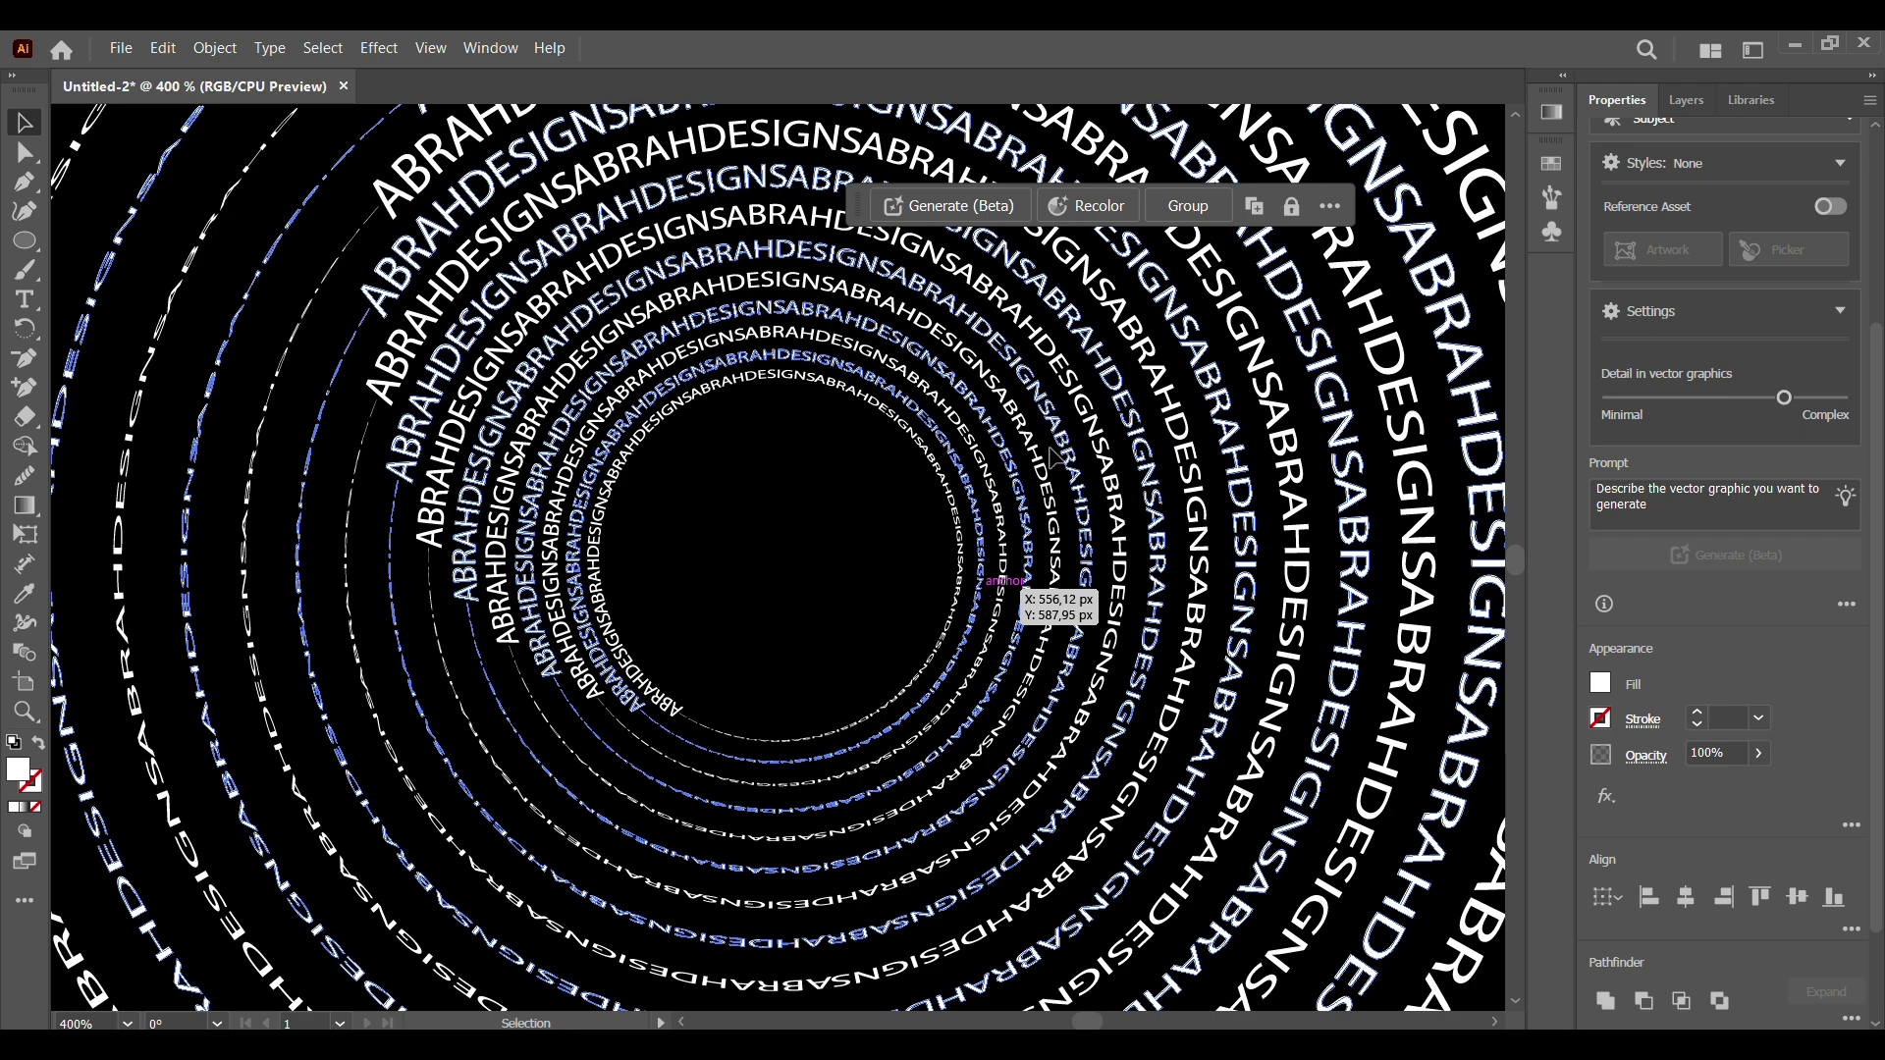
left_click(1187, 206)
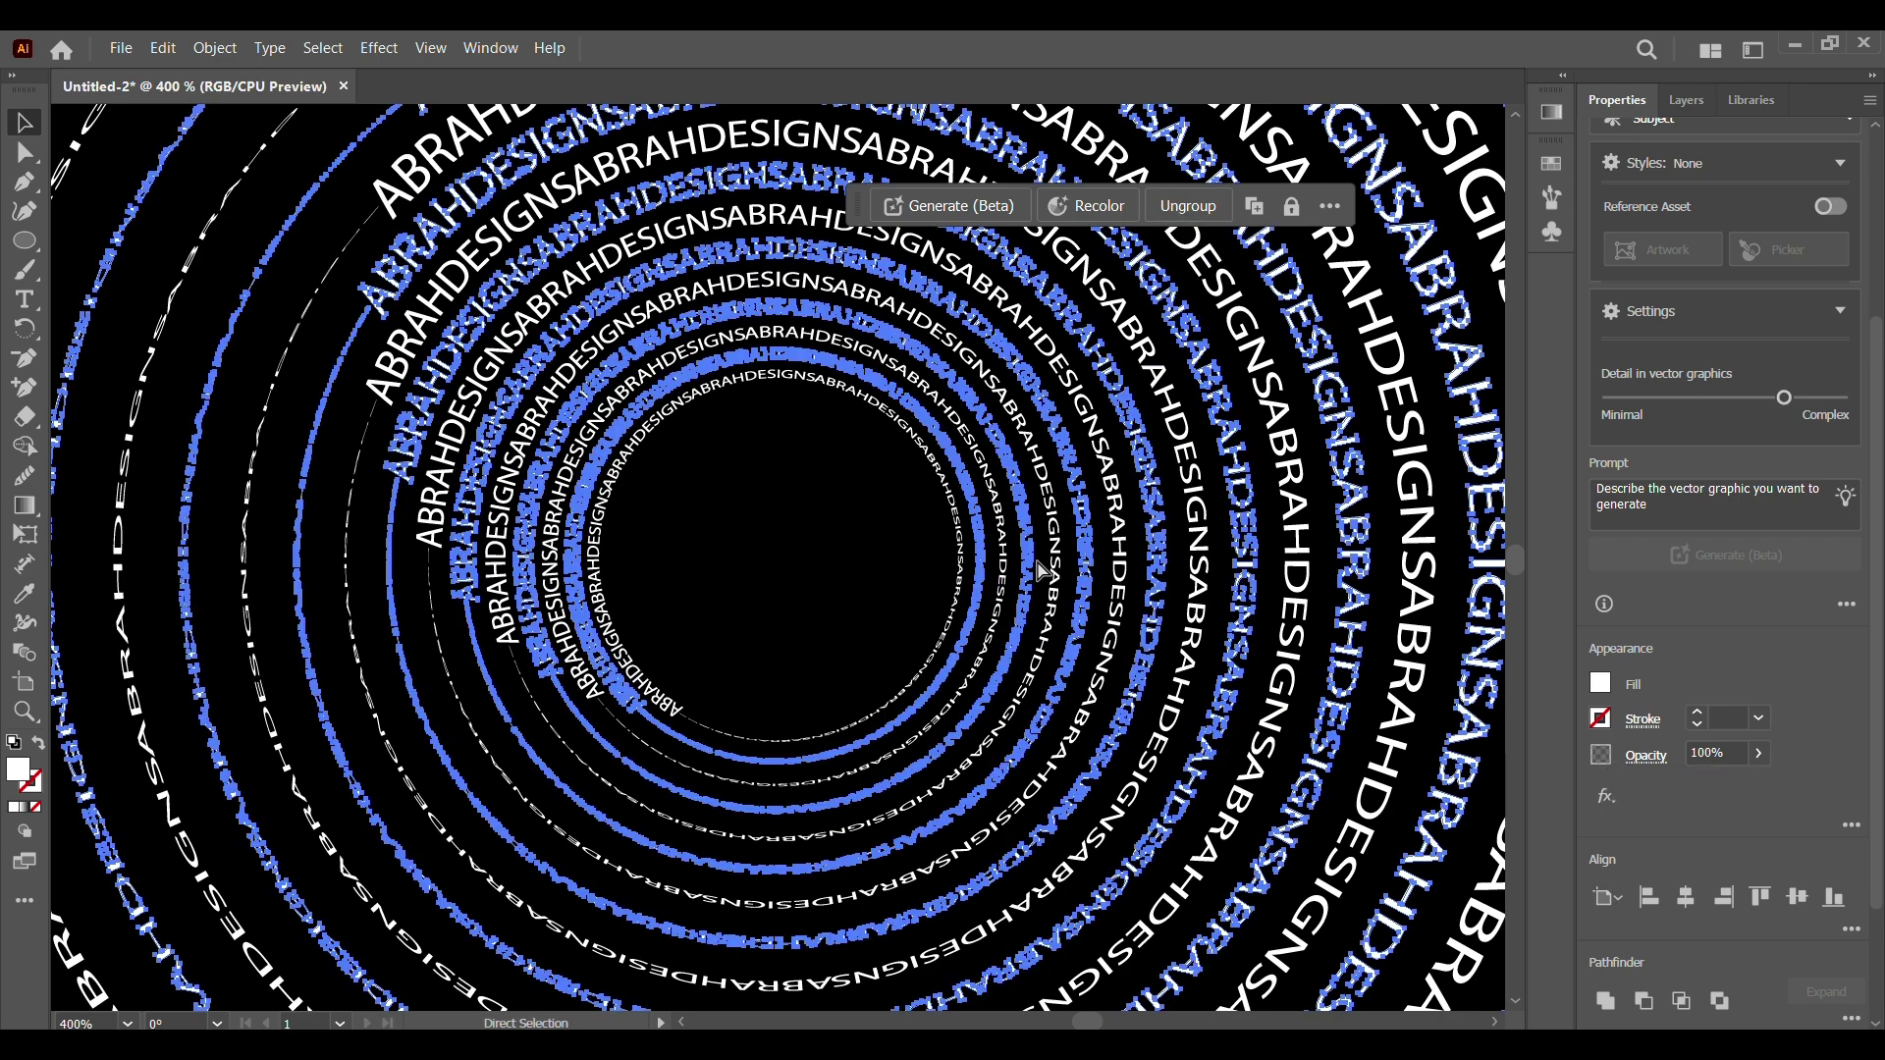
Step: Fill the grouped alternate rings with a bright mint green from the colour spectrum and deselect them
key("ctrl+minus")
key("ctrl+minus")
key("ctrl+minus")
key("ctrl+minus")
key("ctrl+minus")
key("ctrl+minus")
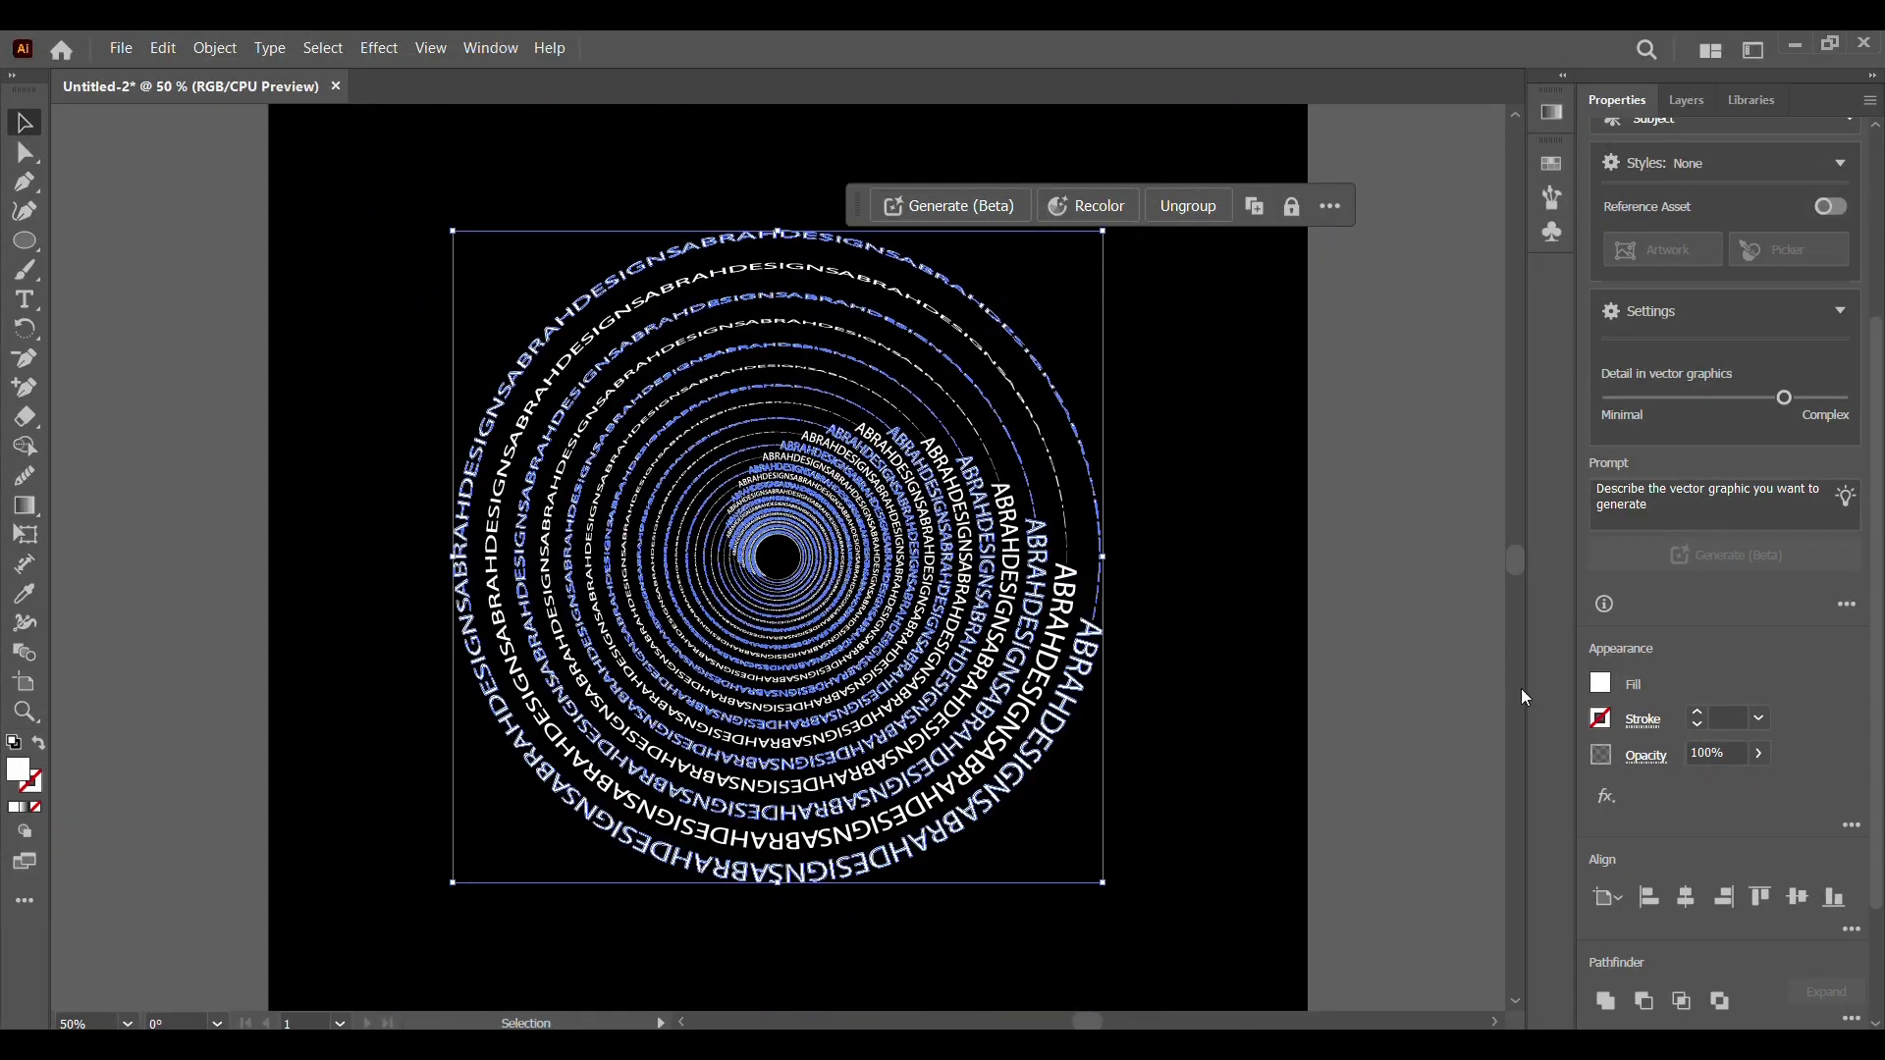
left_click(1605, 688)
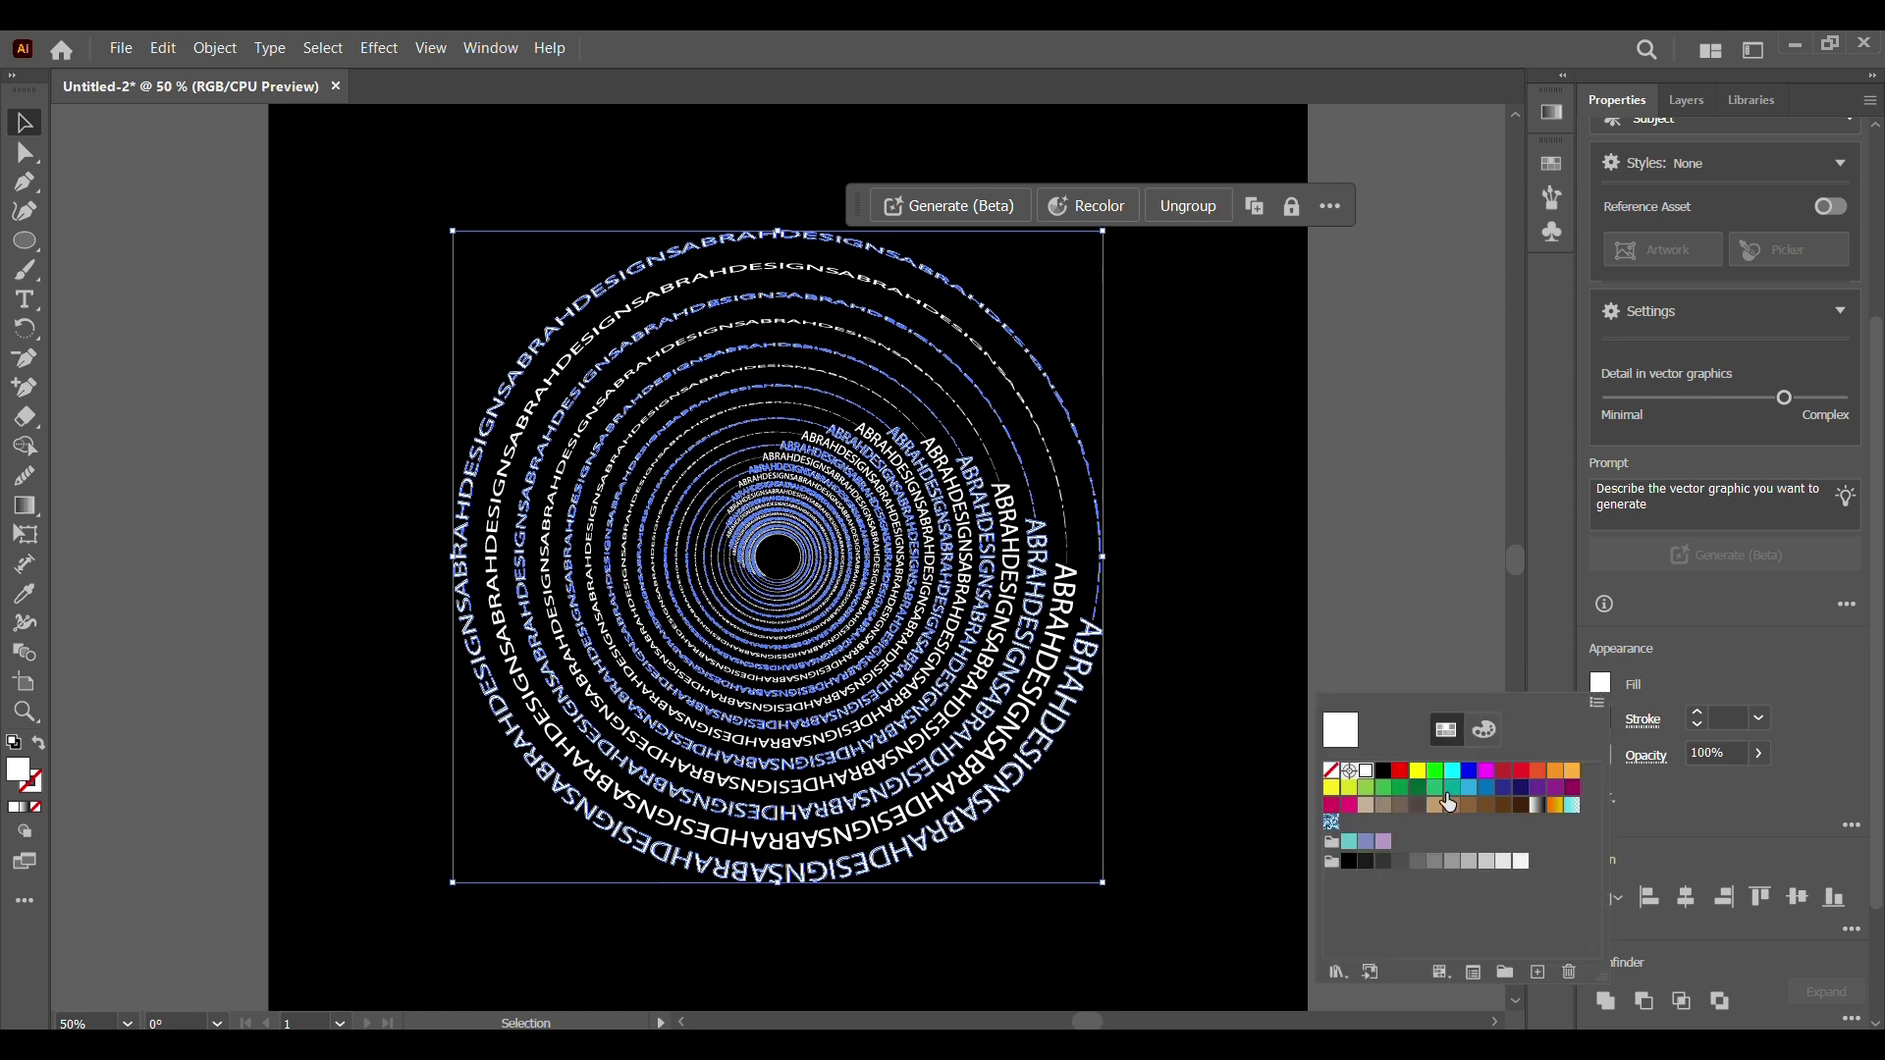
left_click(1483, 731)
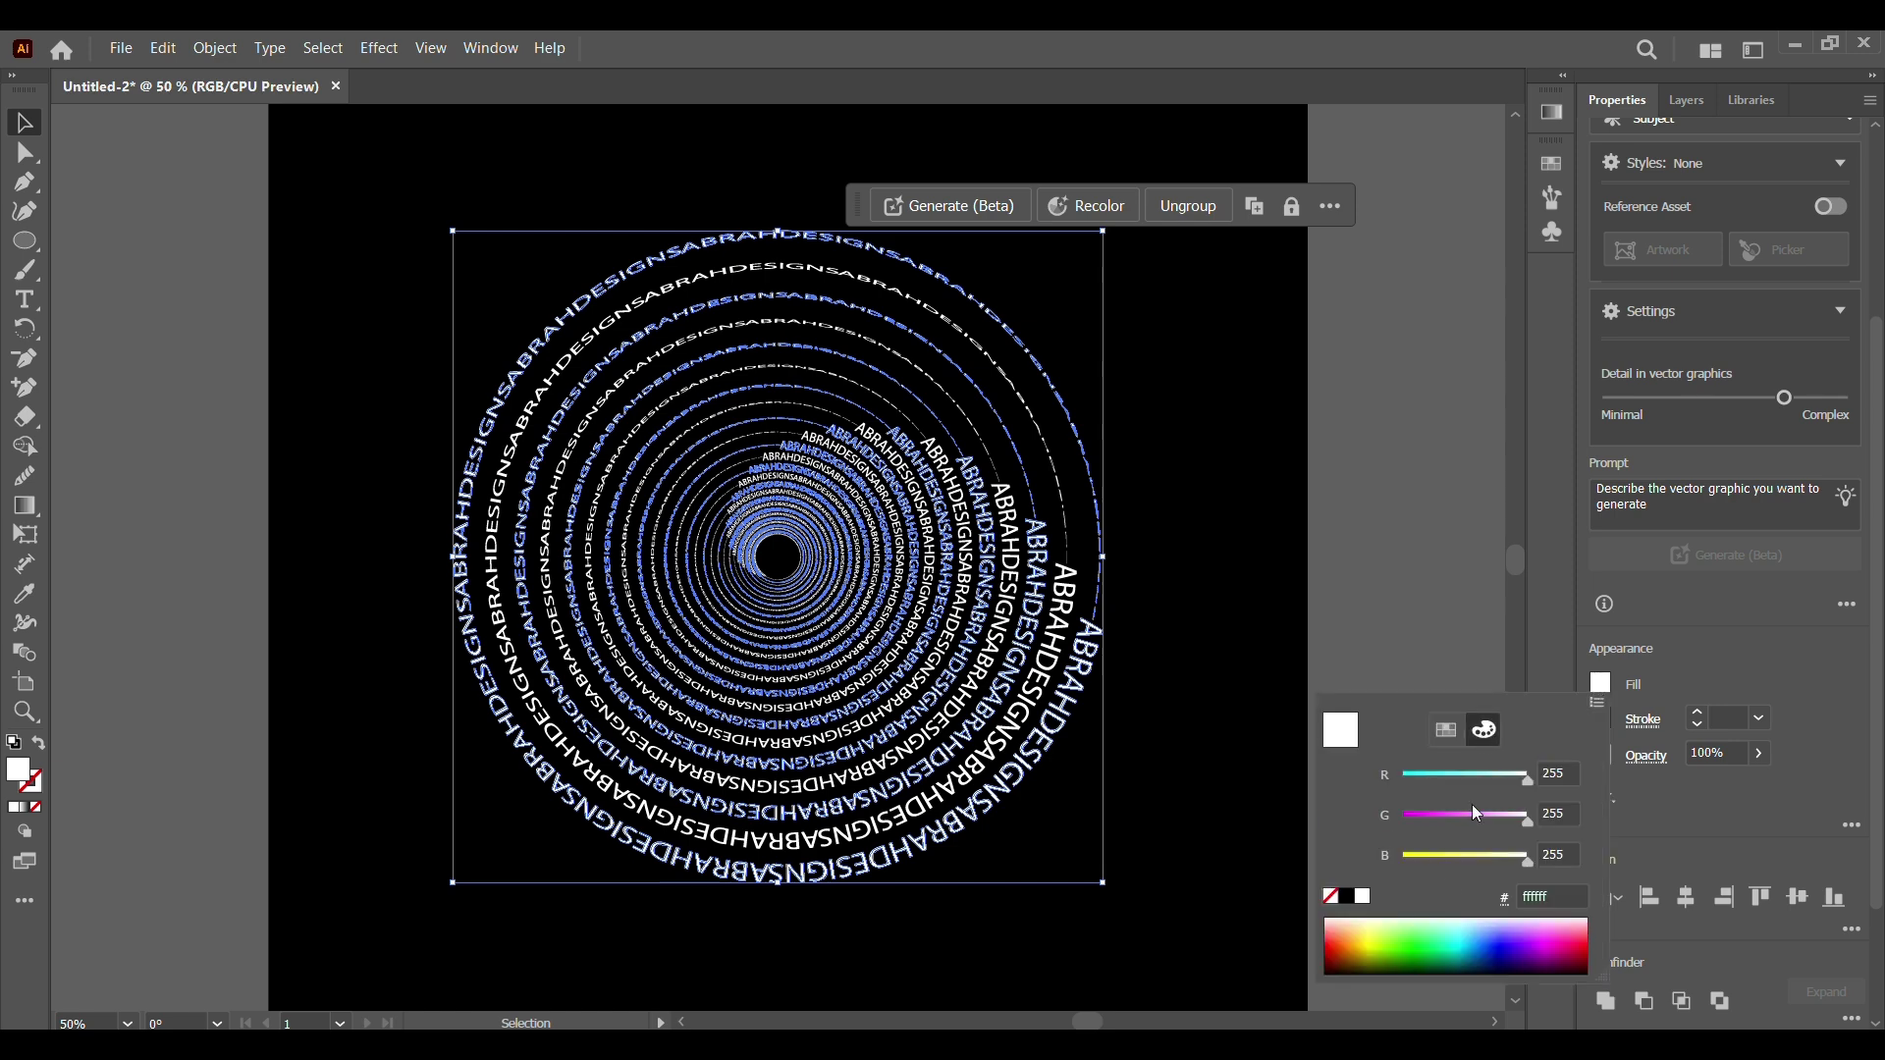
left_click(1439, 933)
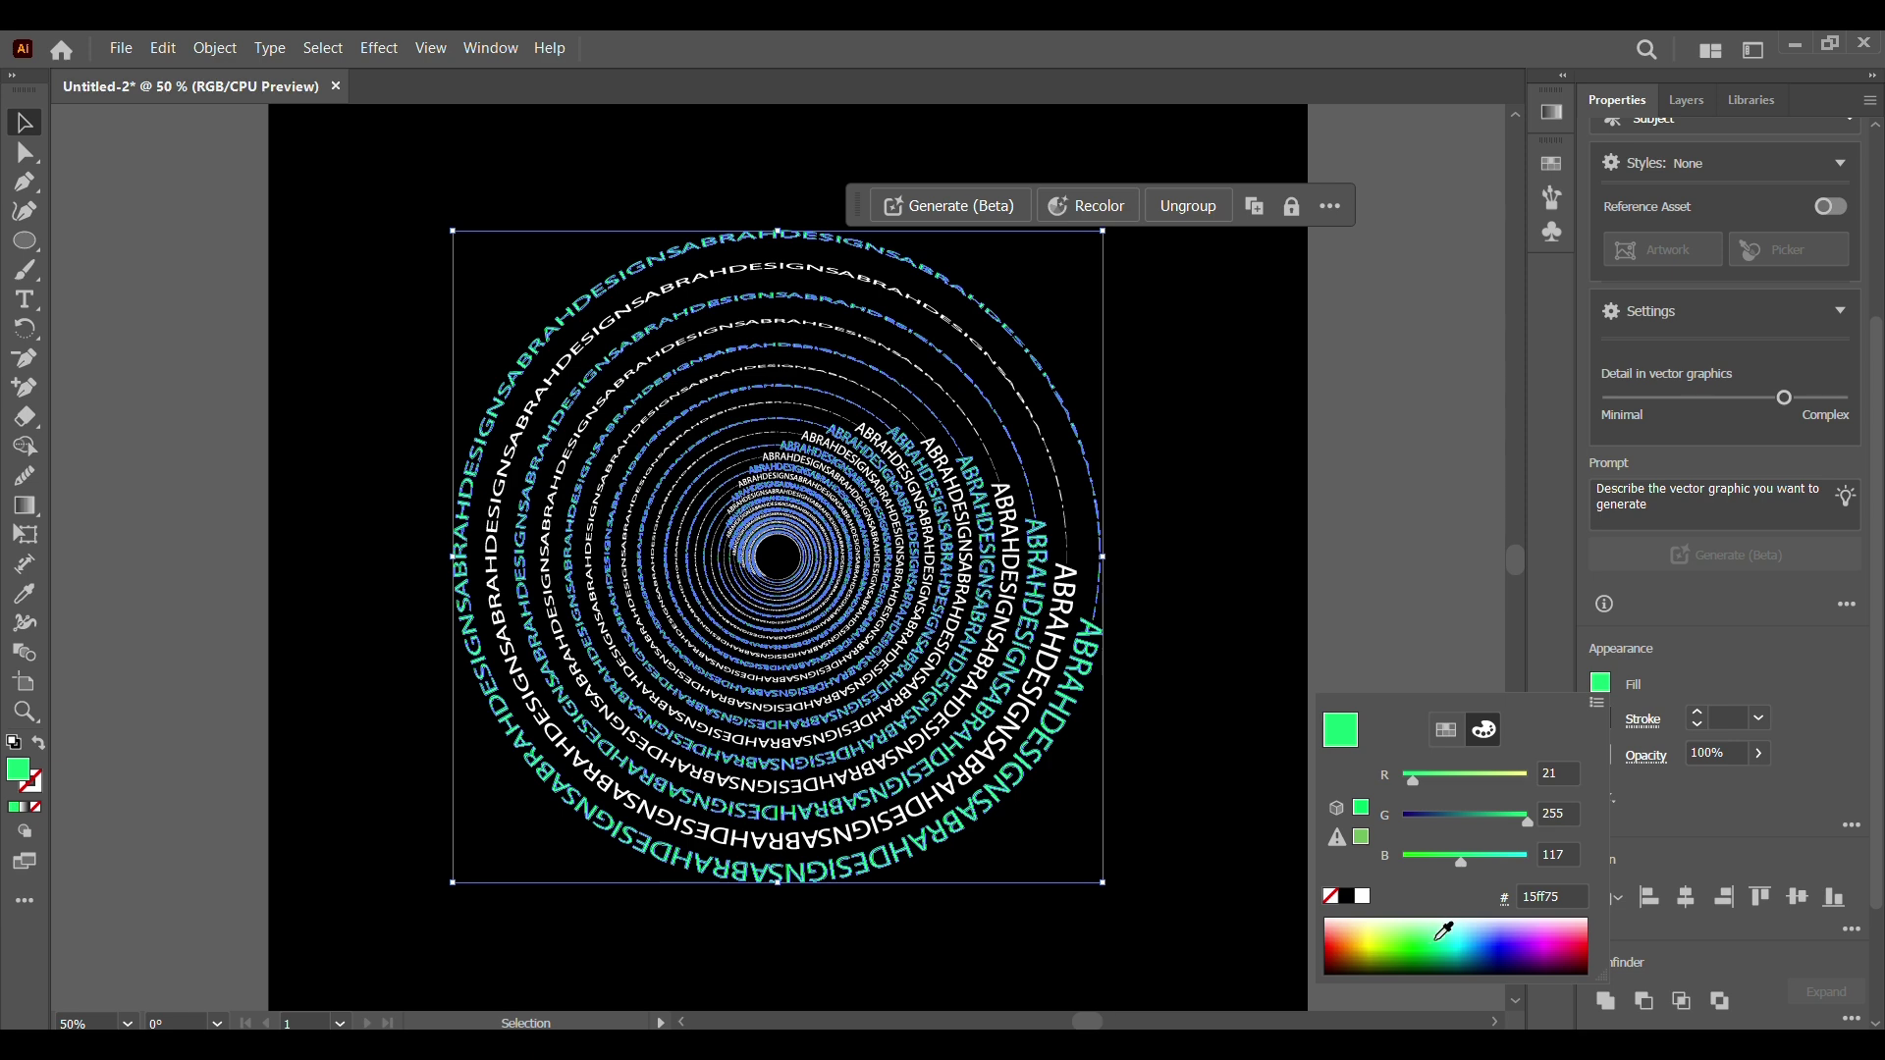
left_click(1717, 666)
left_click(1487, 627)
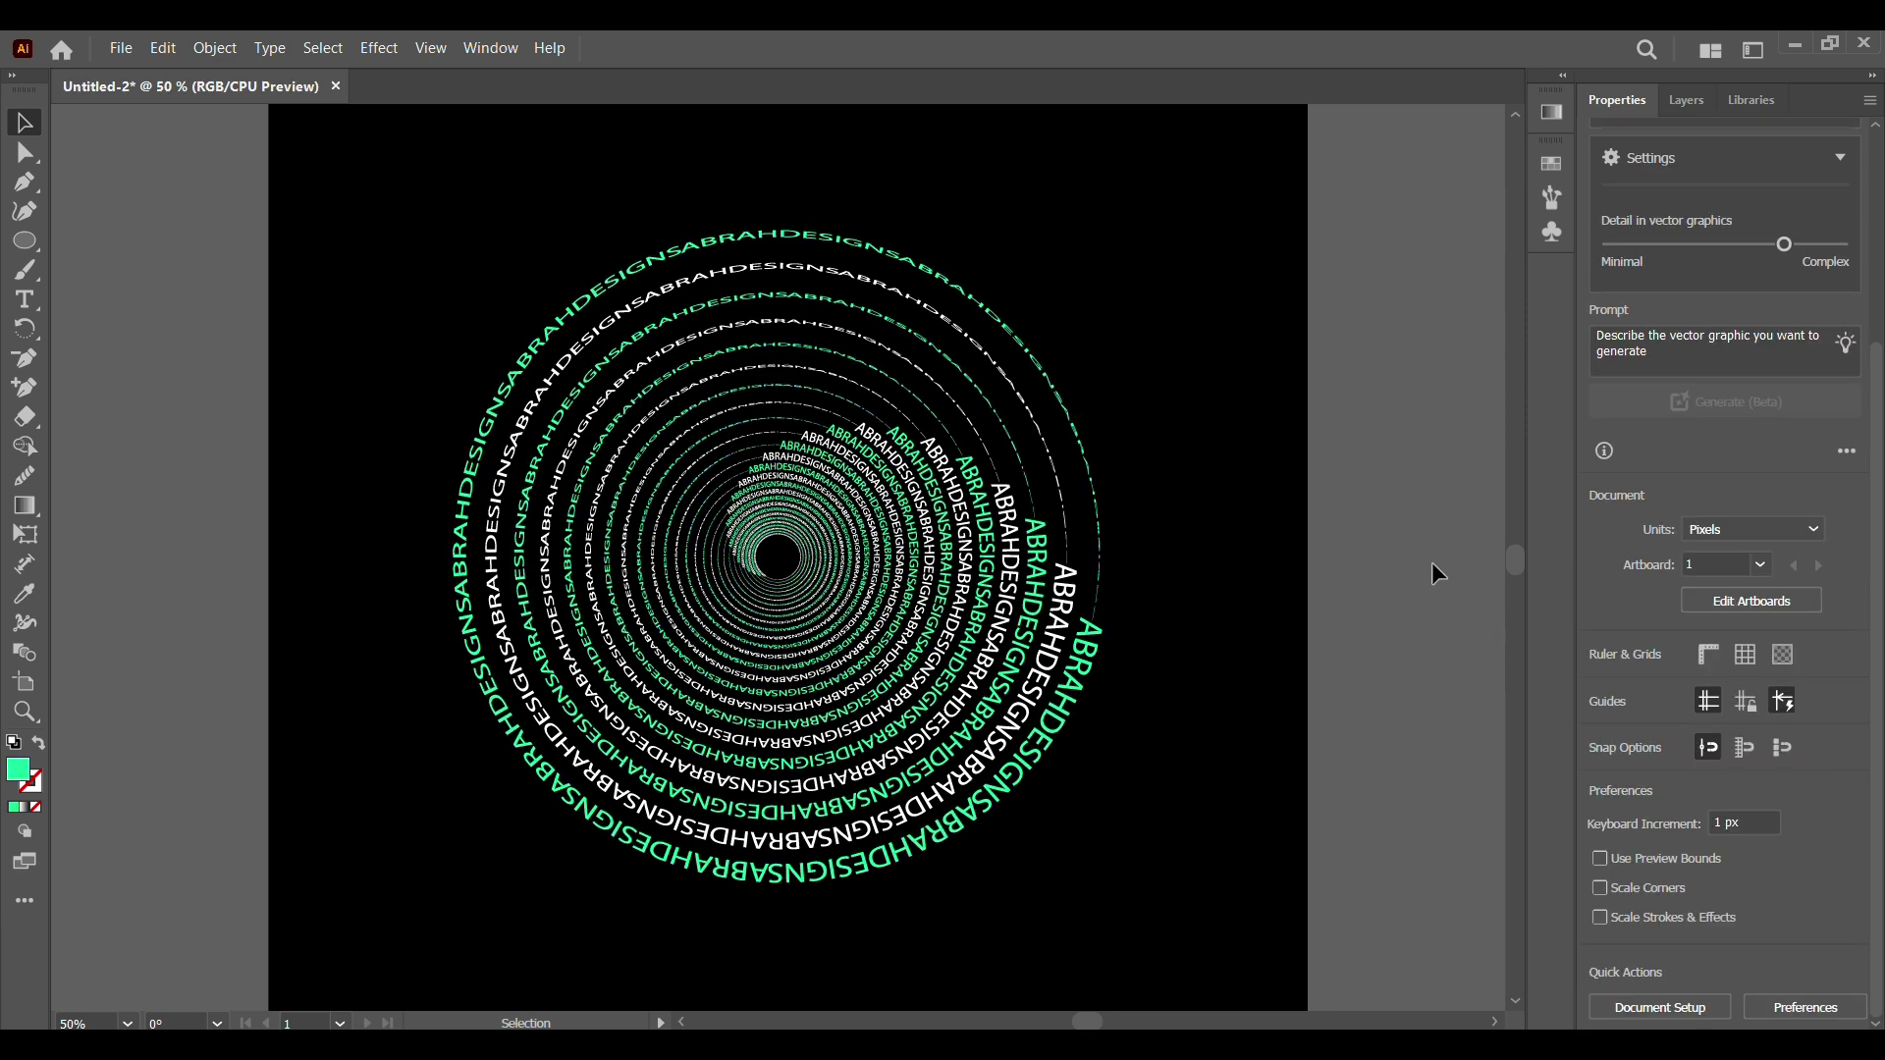
Step: Select the whole spiral and rotate it about a quarter turn counter-clockwise
key("ctrl+equal")
key("ctrl+minus")
key("ctrl+minus")
left_click(953, 705)
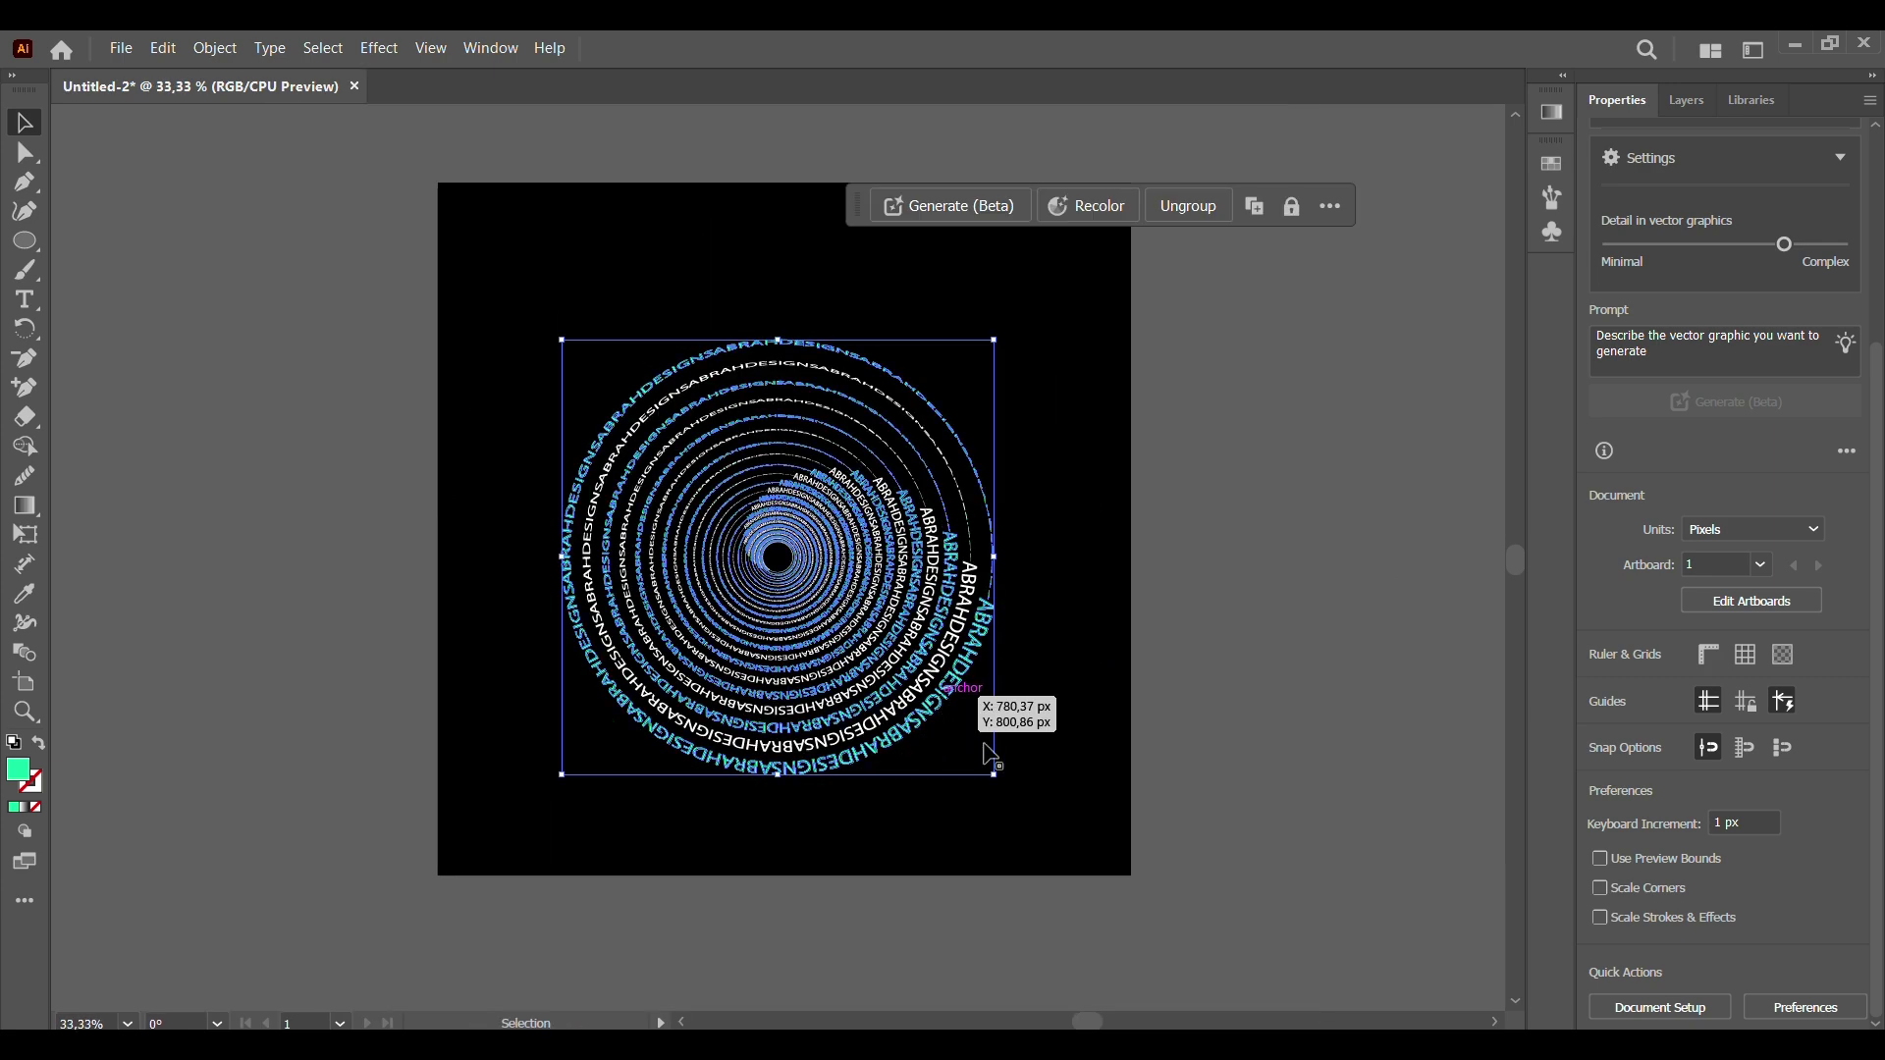
left_click_drag(1001, 785, 1064, 182)
left_click_drag(977, 306, 1017, 312)
left_click(1157, 483)
Step: Reposition and enlarge the spiral until it nearly fills the black artboard
left_click_drag(1021, 614, 893, 481)
left_click_drag(887, 630, 1129, 849)
left_click(1206, 432)
left_click_drag(1080, 594, 1100, 622)
left_click(1179, 528)
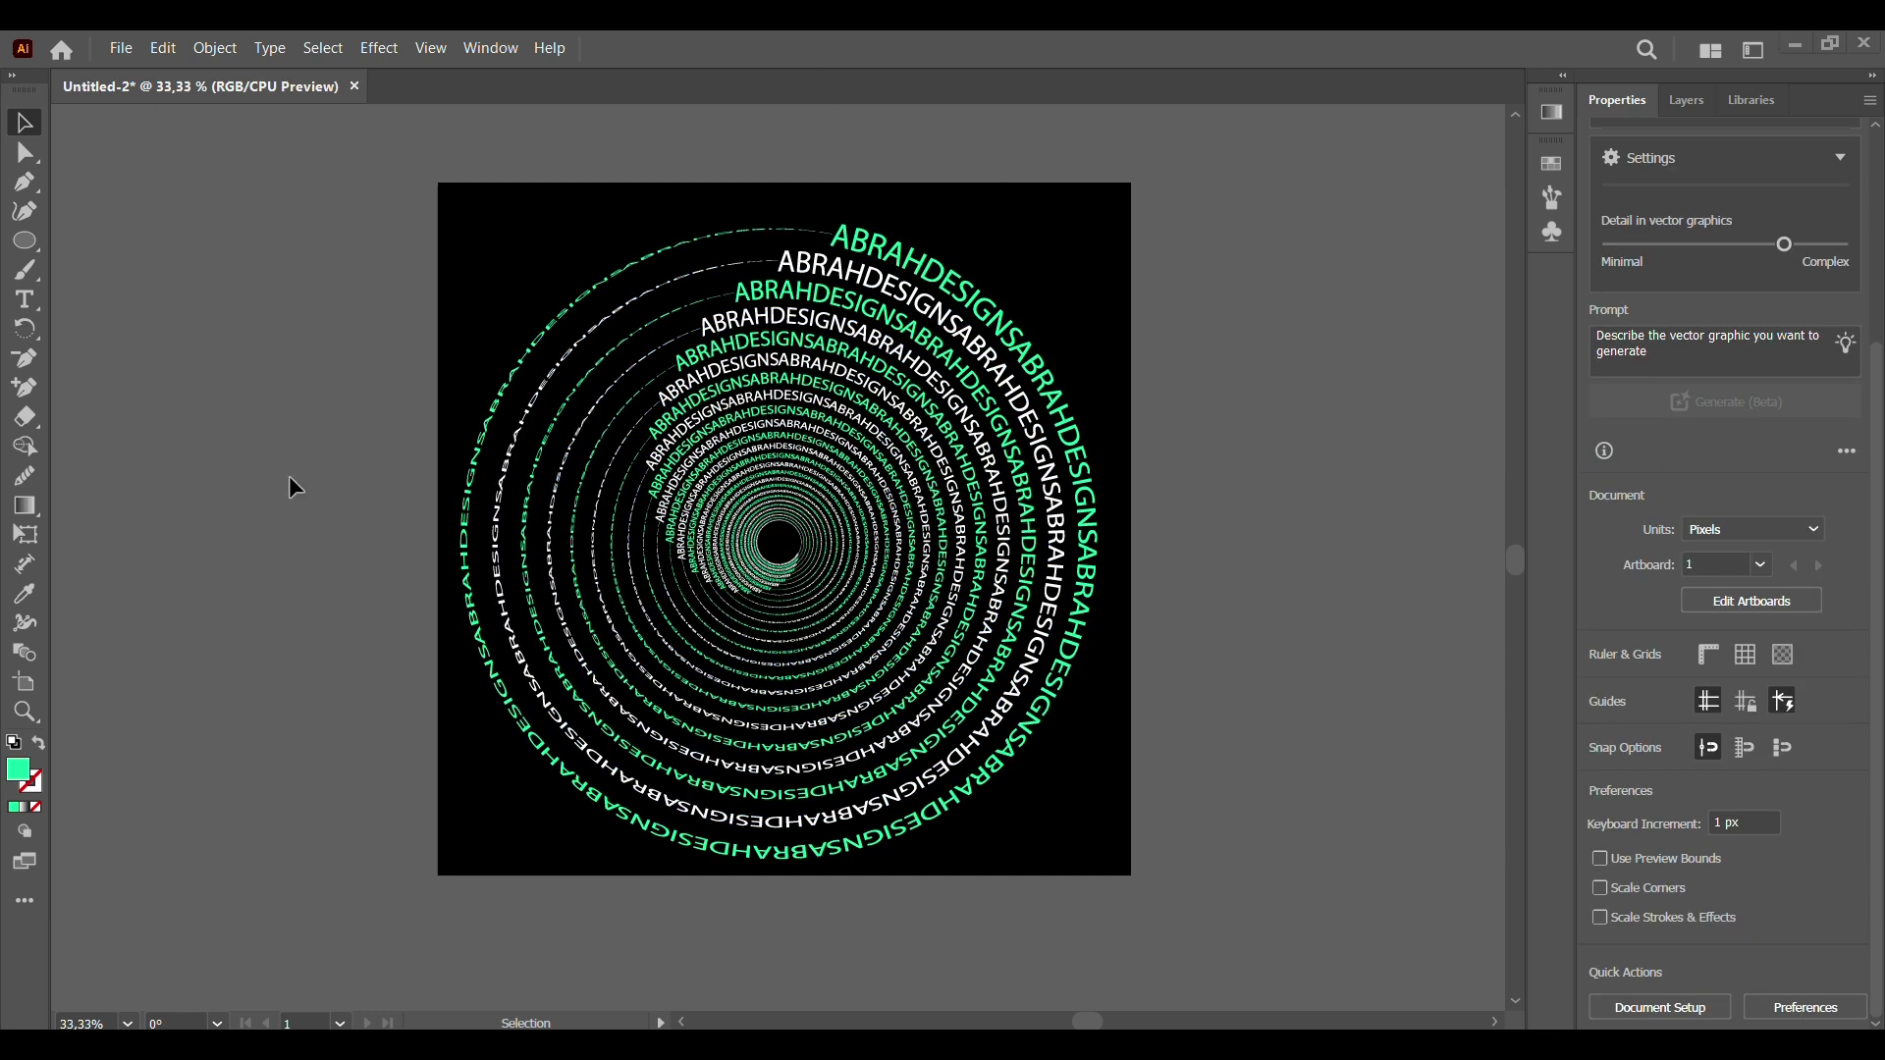
Step: Free-distort the spiral by pulling its lower-left corner outward and up to give the rings a tilted perspective
left_click(530, 566)
left_click(25, 535)
left_click(135, 323)
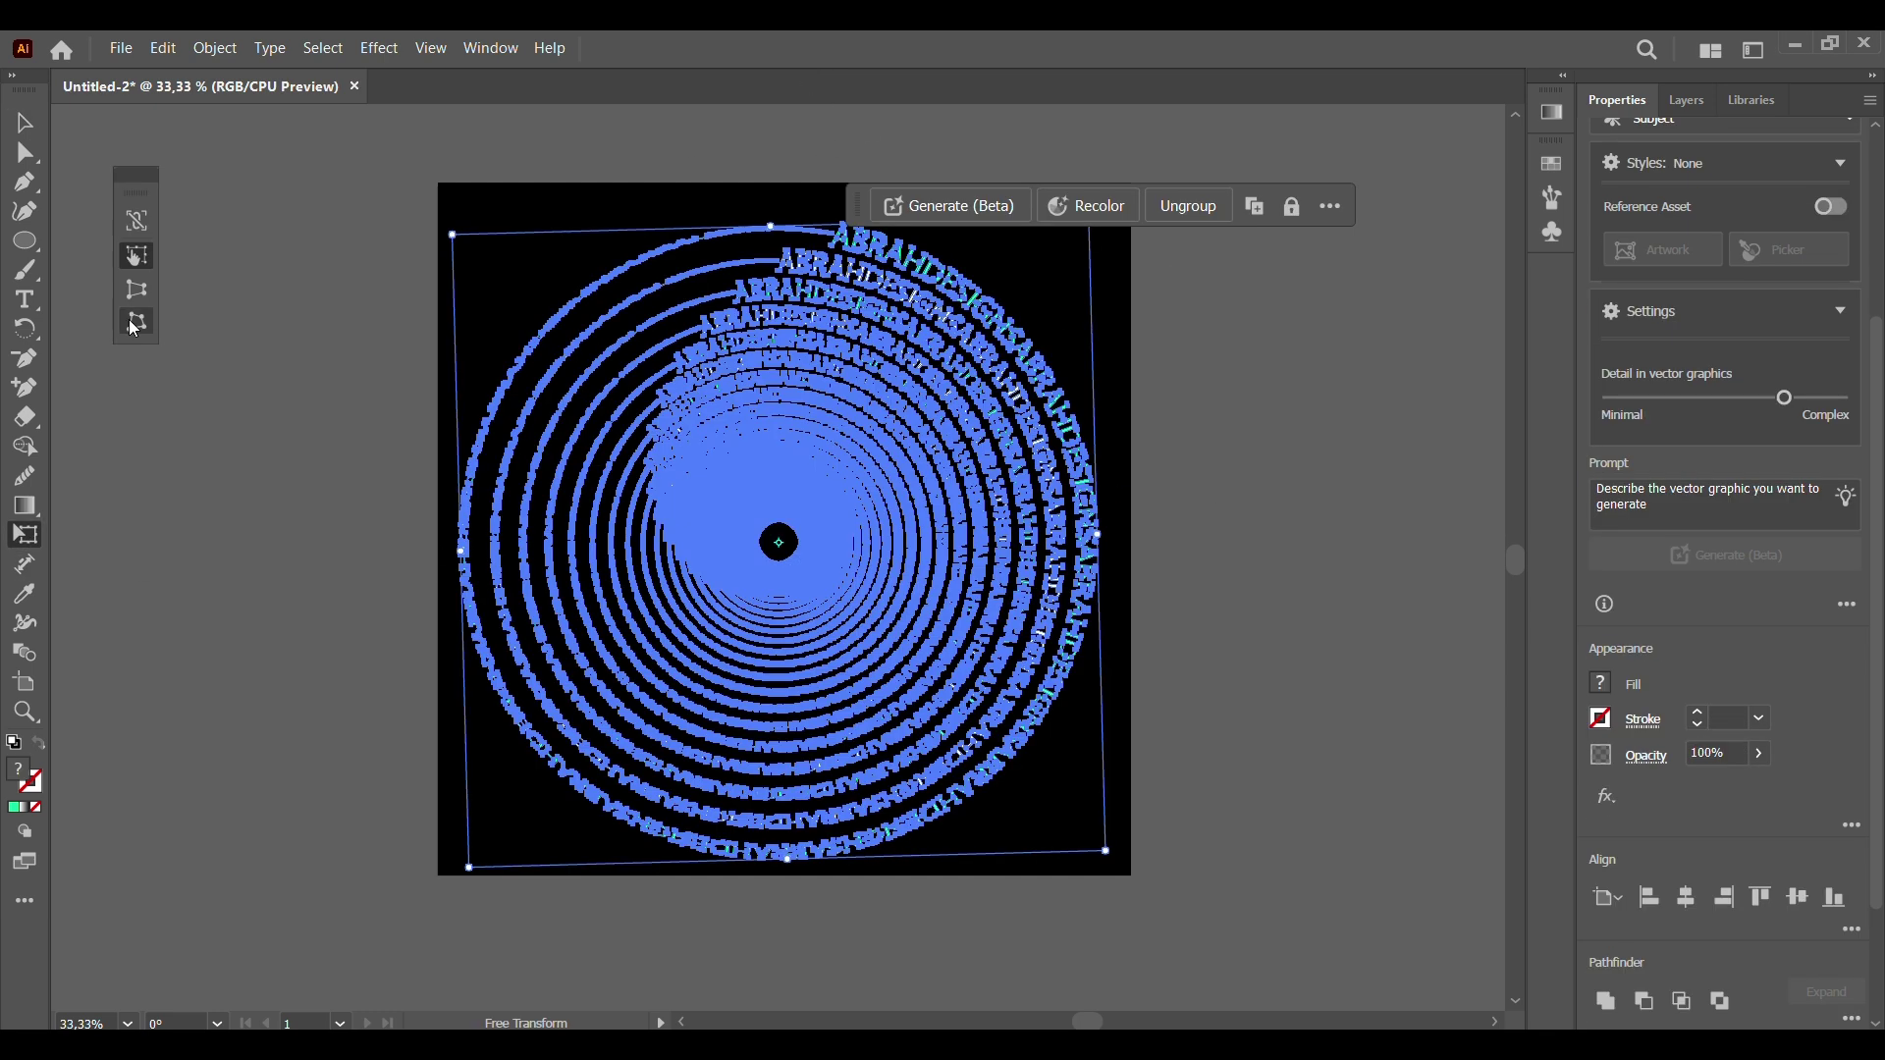
left_click_drag(469, 868, 329, 715)
key("ctrl+z")
key("ctrl+shift+z")
key("v")
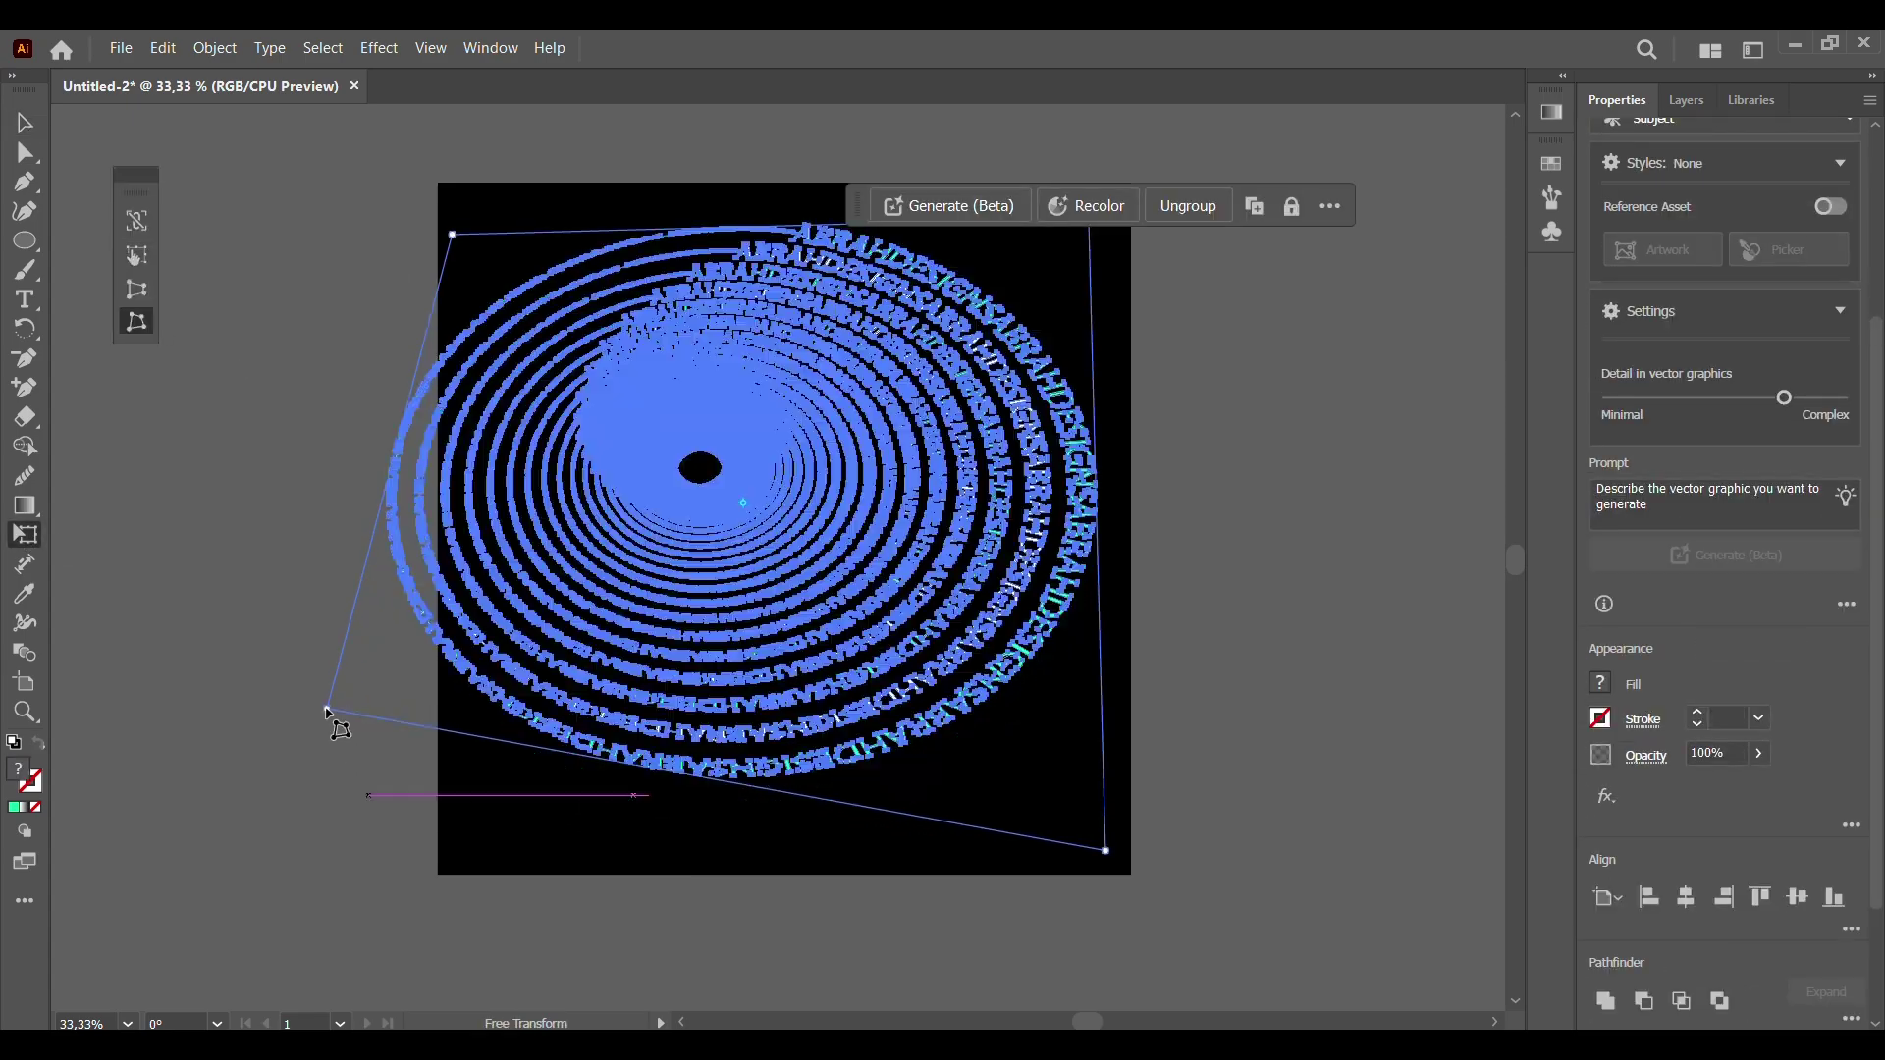
Step: Enlarge the distorted spiral beyond the artboard's edges and reposition it over the black background
left_click(435, 363)
left_click(433, 361)
left_click_drag(1103, 768, 1349, 963)
scroll(1346, 962, "down", 1)
left_click_drag(863, 531, 725, 473)
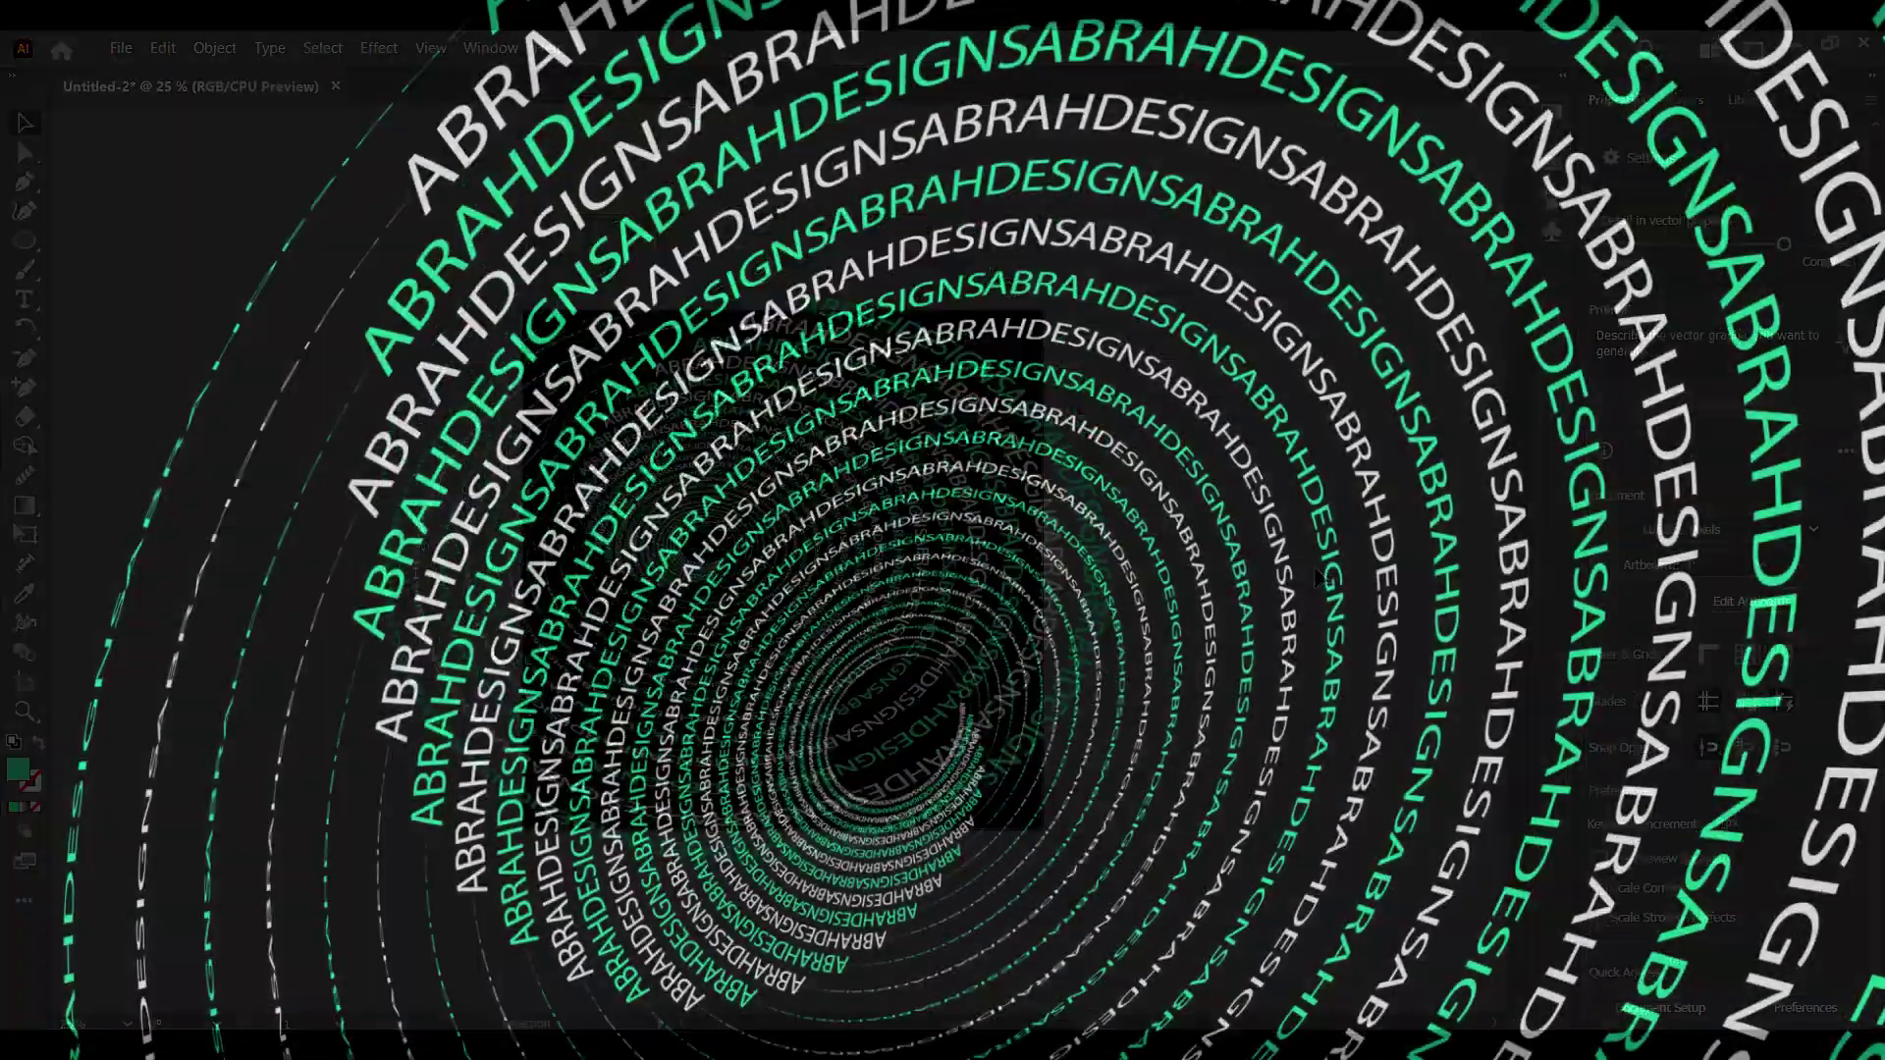